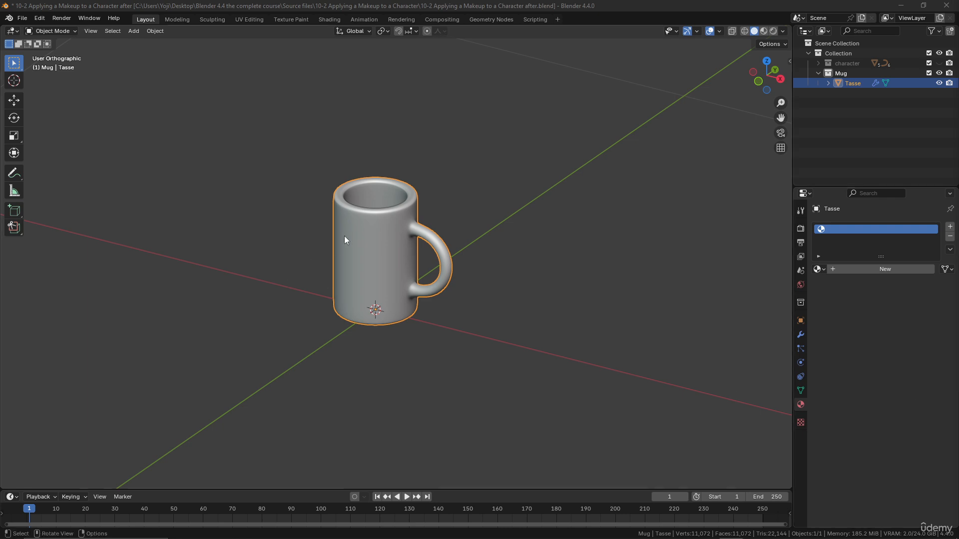
middle_drag(344, 235, 397, 259)
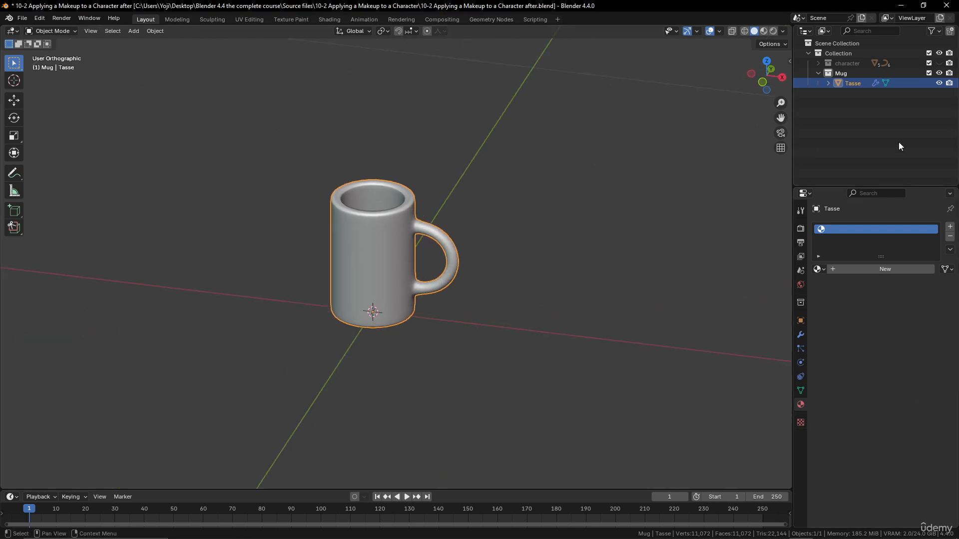
click(939, 73)
click(939, 62)
click(939, 64)
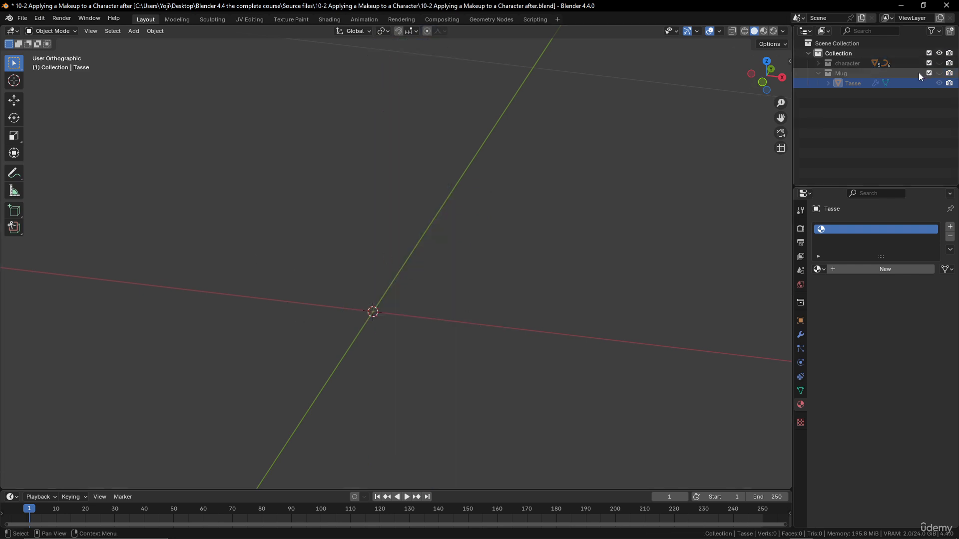
click(939, 72)
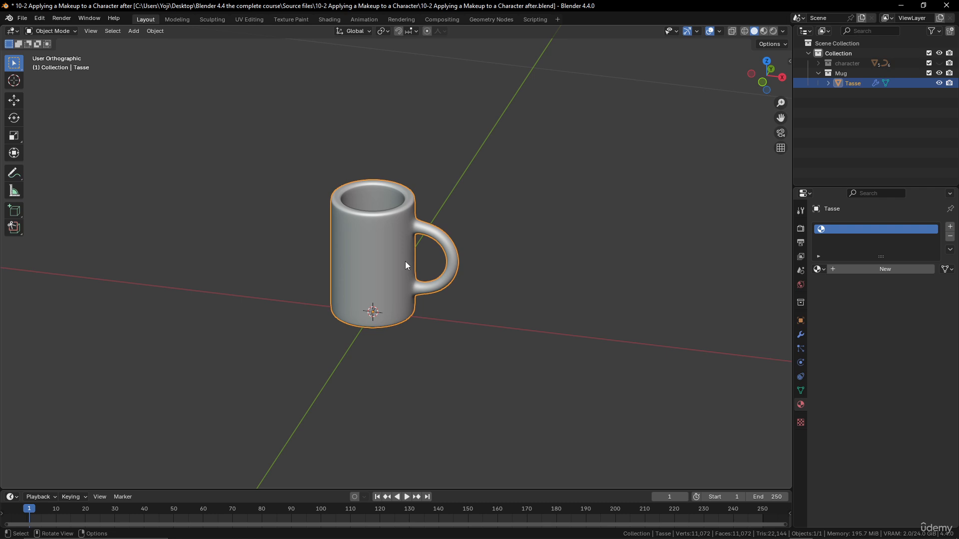
In the Shading workspace, replace the makeup image in the image editor with a new 2048 × 2048 px image named Painting coffee.
click(326, 19)
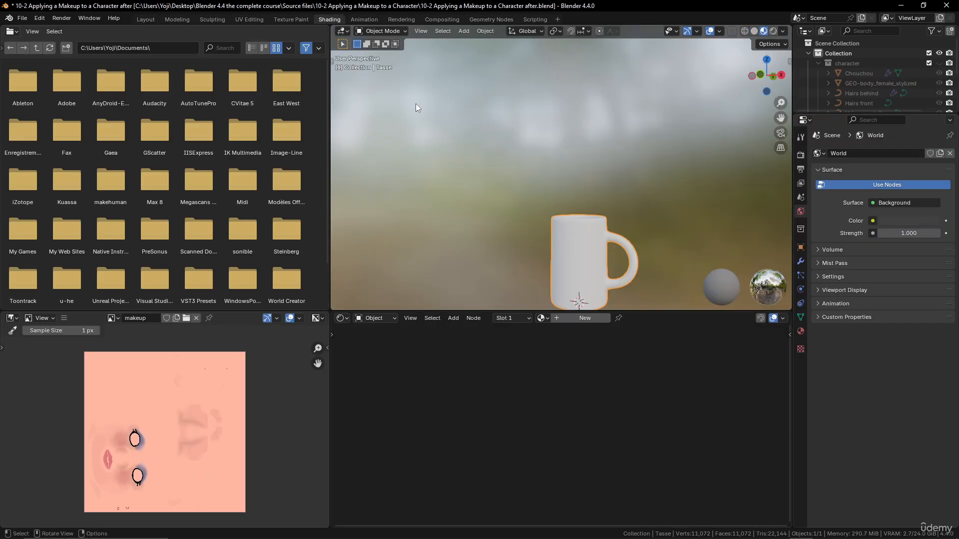
click(197, 318)
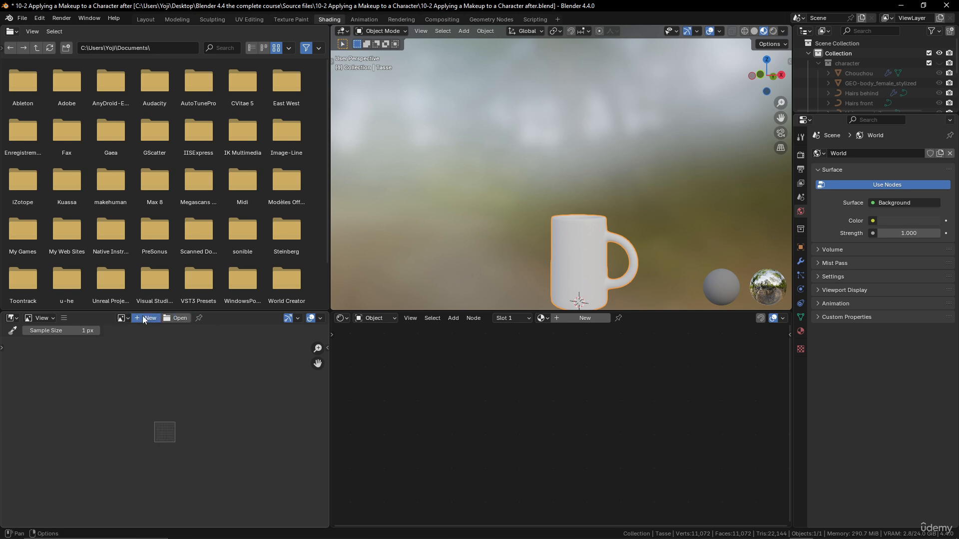
click(142, 317)
click(202, 320)
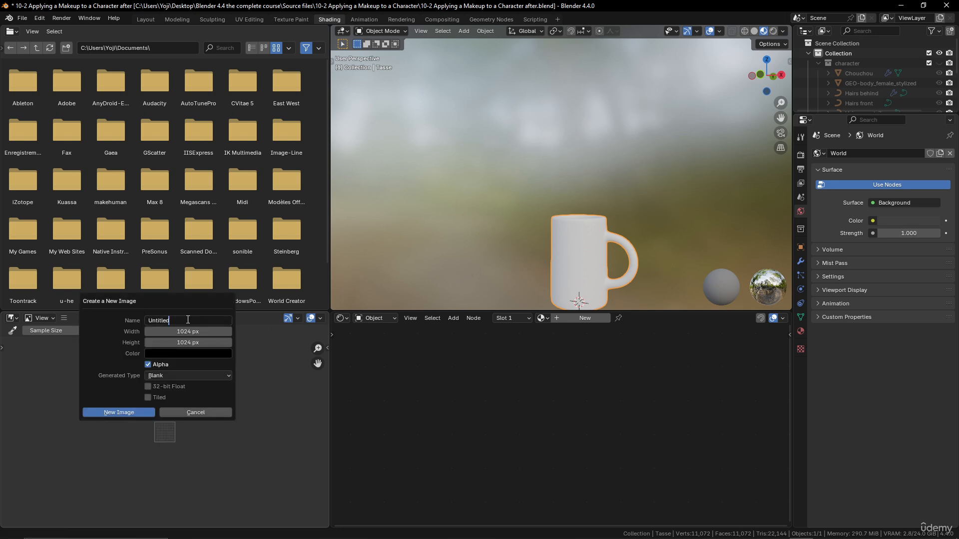
text(Painting coffee)
click(196, 332)
text(2048)
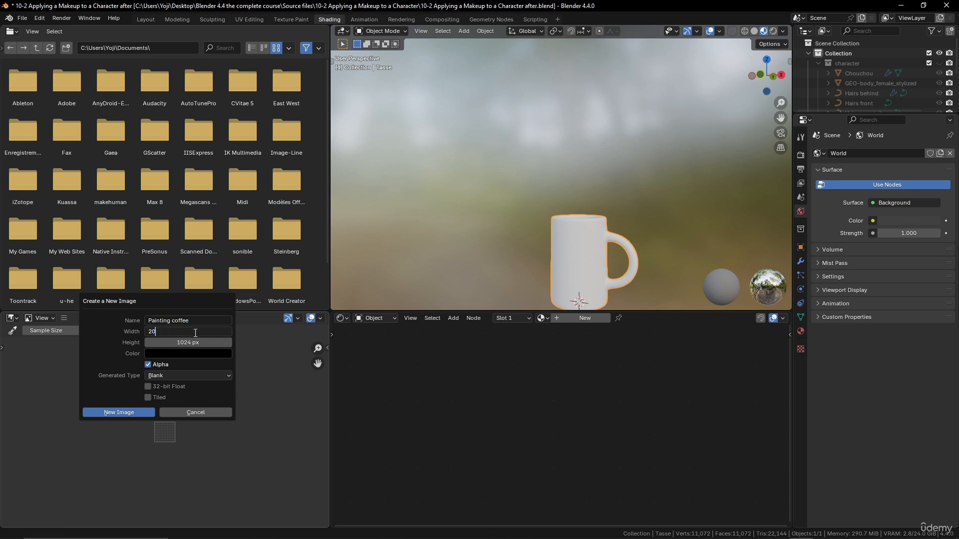
click(216, 343)
text(2)
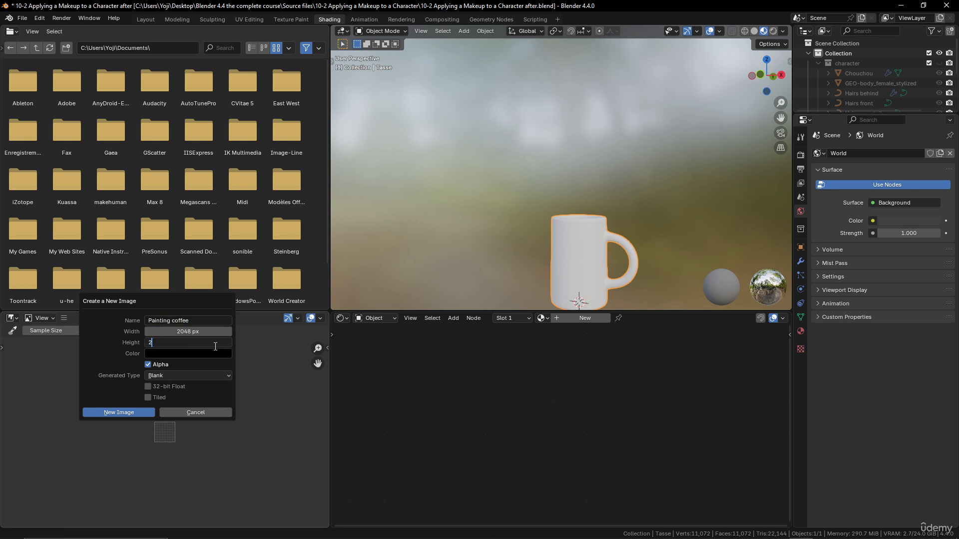
text(048)
key(Return)
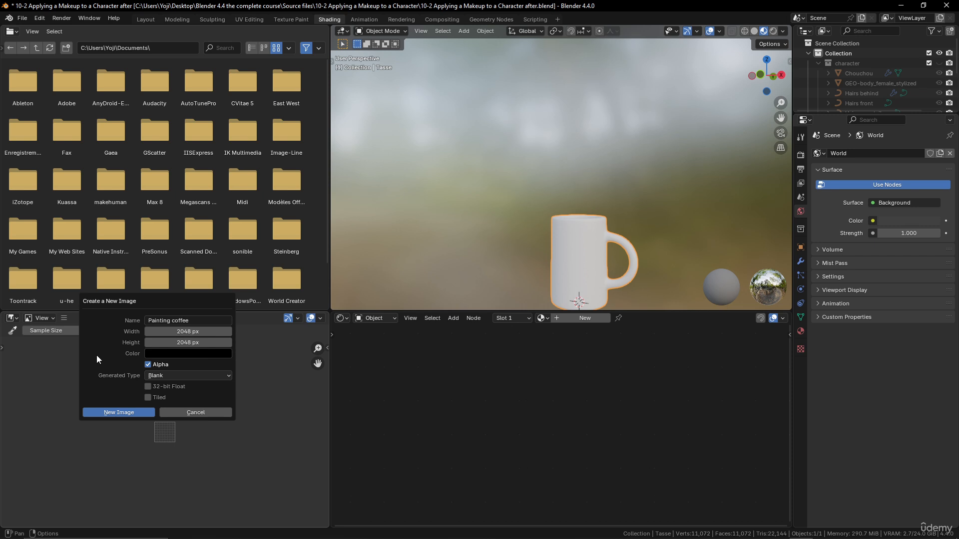
click(130, 412)
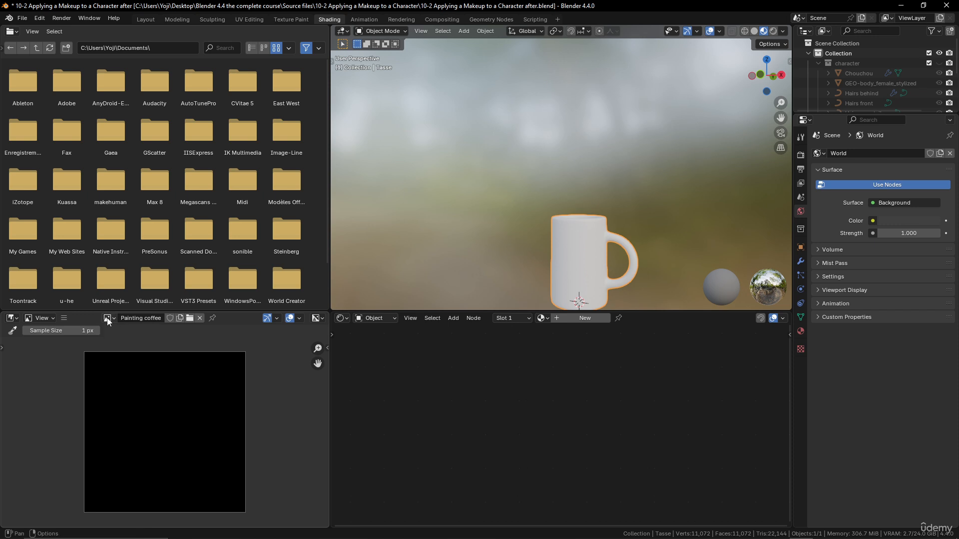
Create a material named mug for the mug and connect the Painting coffee image as a texture node to its Base Color.
click(579, 319)
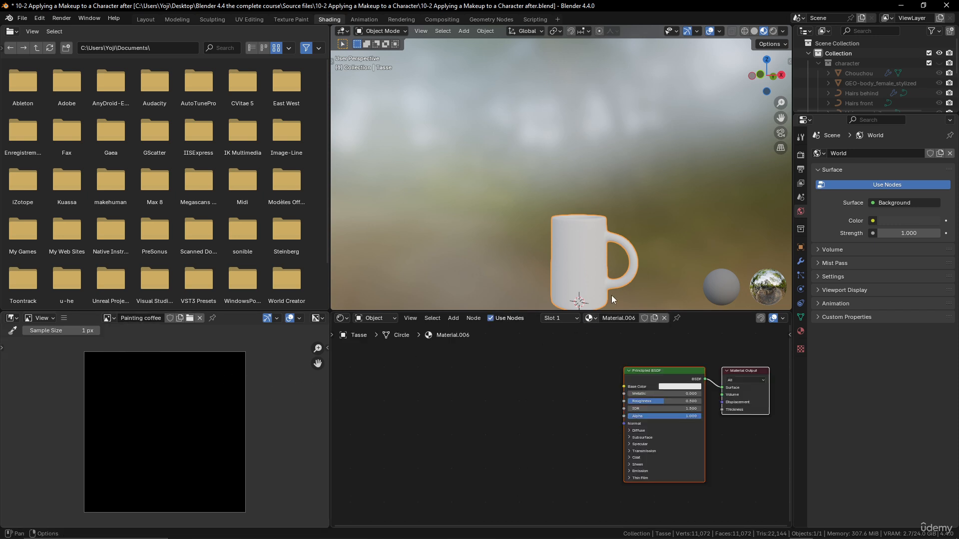
double_click(623, 318)
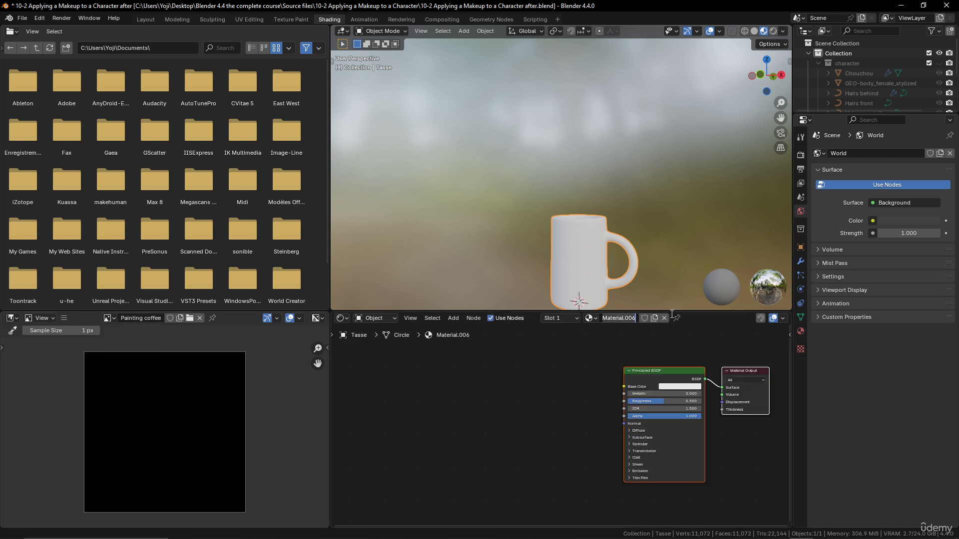
text(mug)
key(Return)
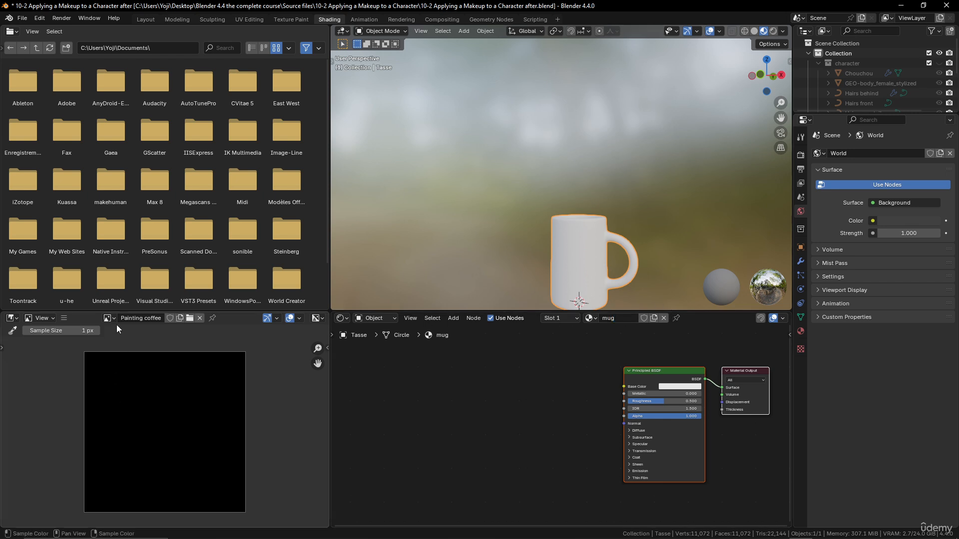
drag(106, 320, 445, 391)
drag(513, 401, 624, 388)
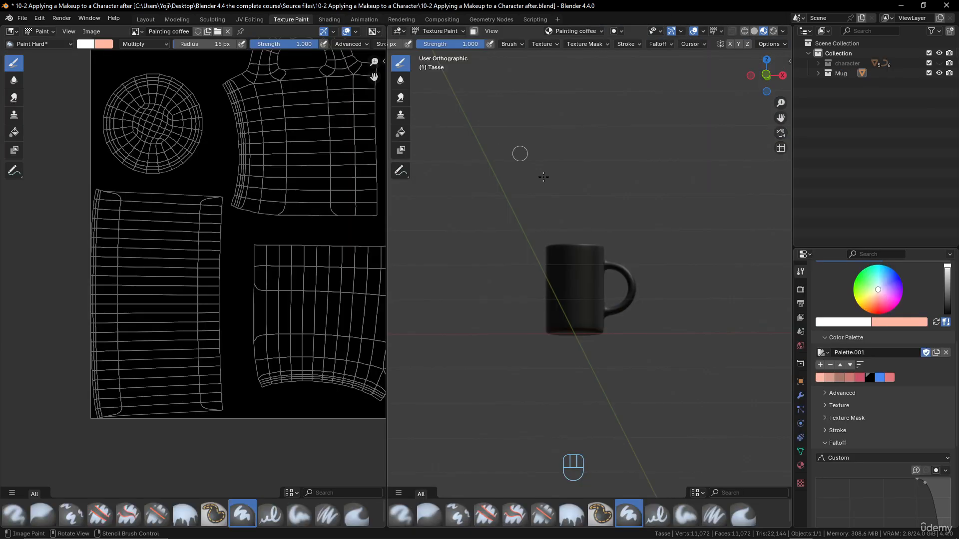
In the Texture Paint workspace, fill the whole mug with white (#FFFFFF) using the Fill tool.
click(305, 20)
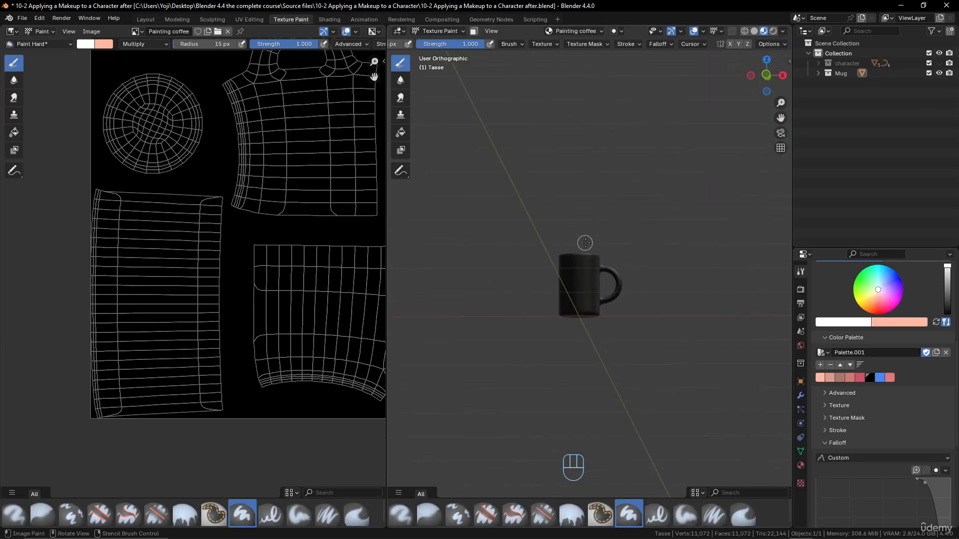
scroll(585, 243, up, 4)
middle_drag(585, 243, 572, 276)
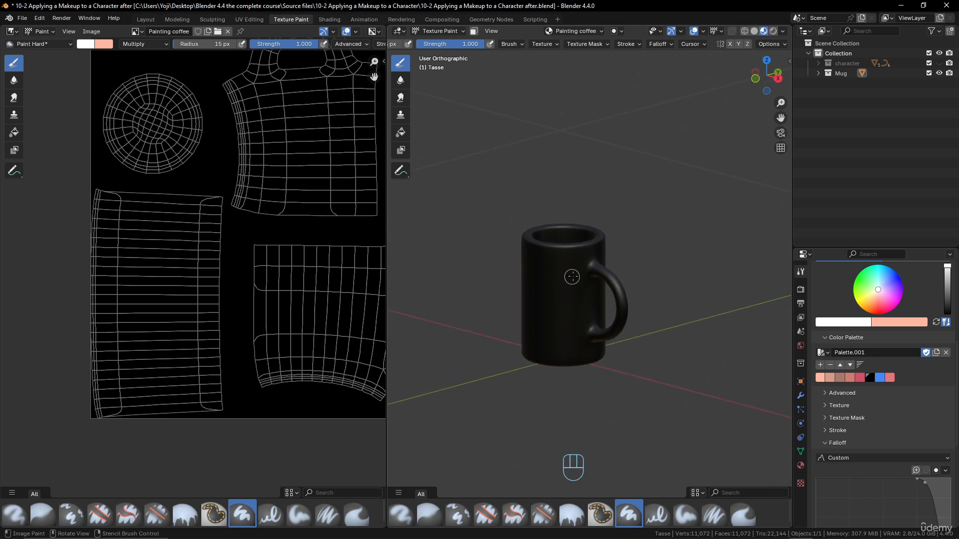
click(843, 323)
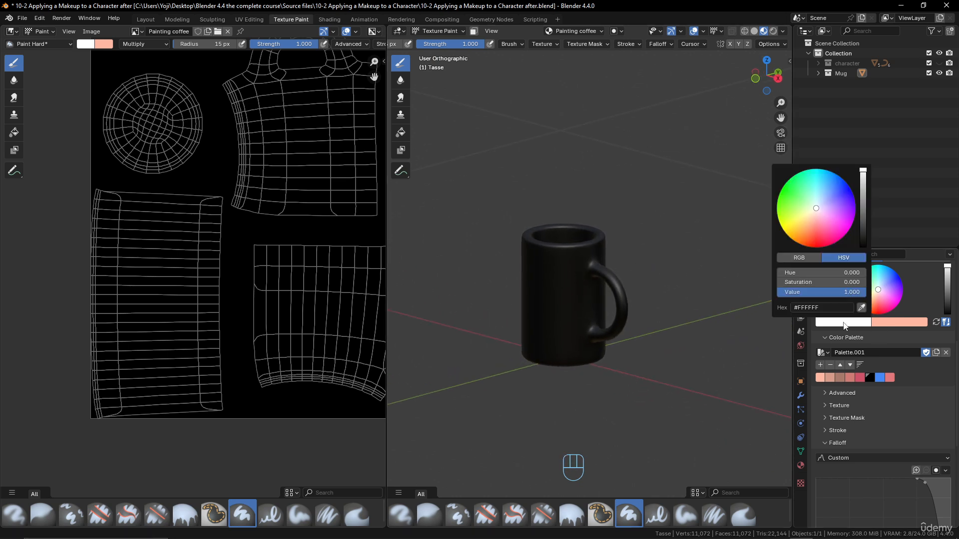
click(402, 133)
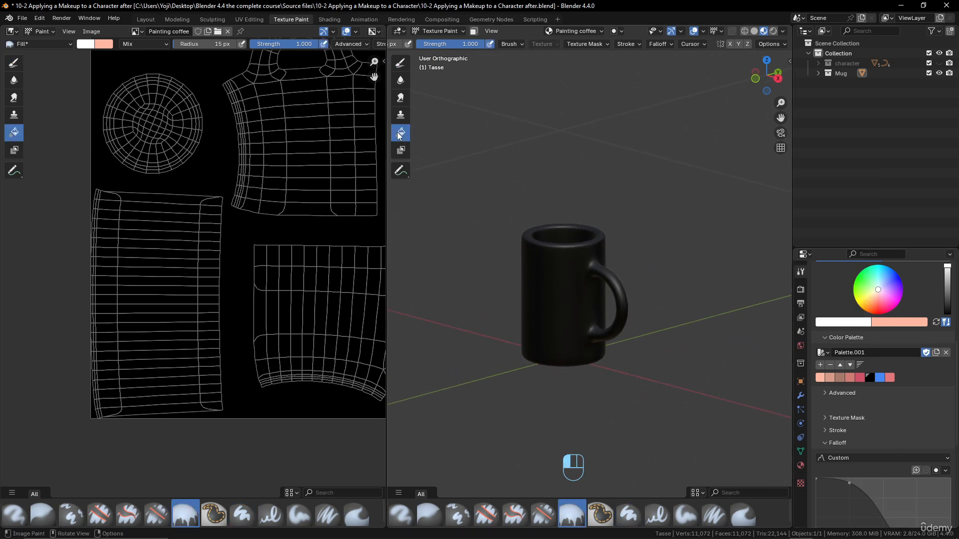
click(571, 277)
Examine the filled UV islands of the Painting coffee image closely for unpainted black pixels.
scroll(559, 324, up, 3)
middle_drag(624, 314, 677, 327)
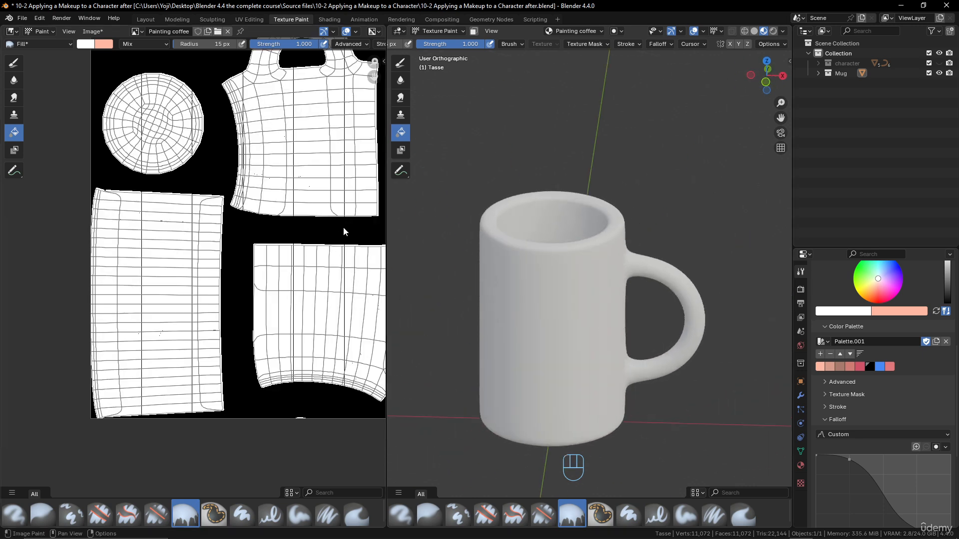
scroll(340, 230, up, 3)
scroll(325, 244, down, 2)
middle_drag(322, 264, 316, 345)
scroll(360, 246, up, 5)
middle_drag(336, 245, 296, 298)
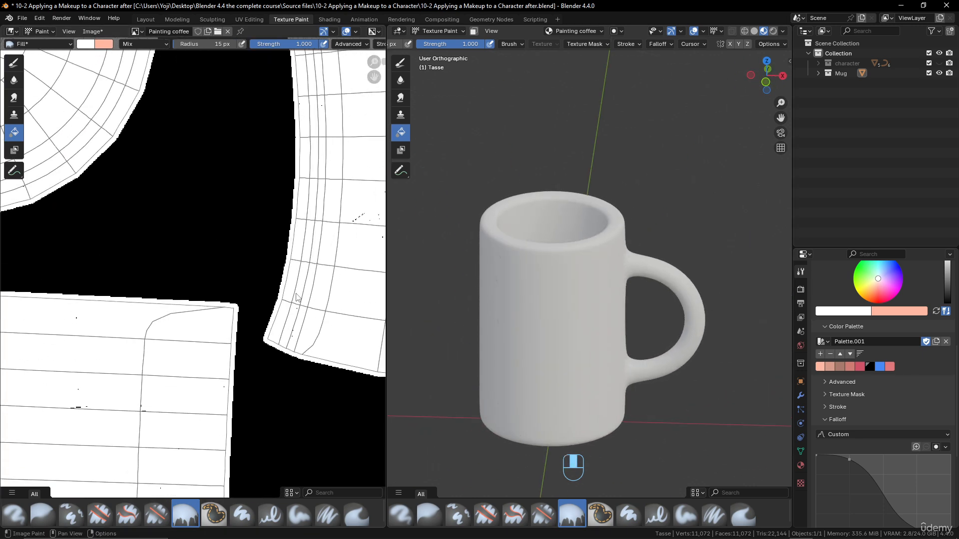
scroll(315, 276, up, 6)
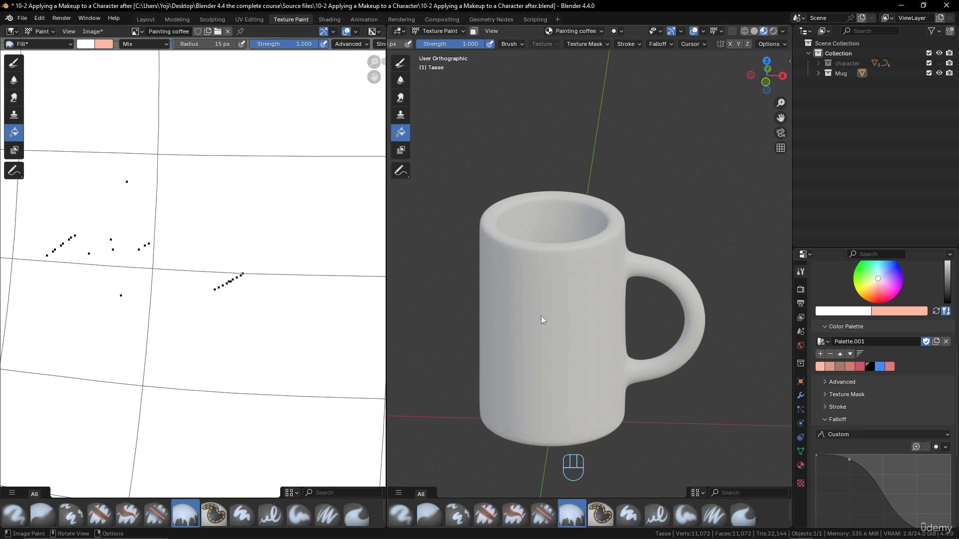
Fill the mug with white again from another side and check the UV islands for leftover black pixels.
middle_drag(541, 316, 620, 298)
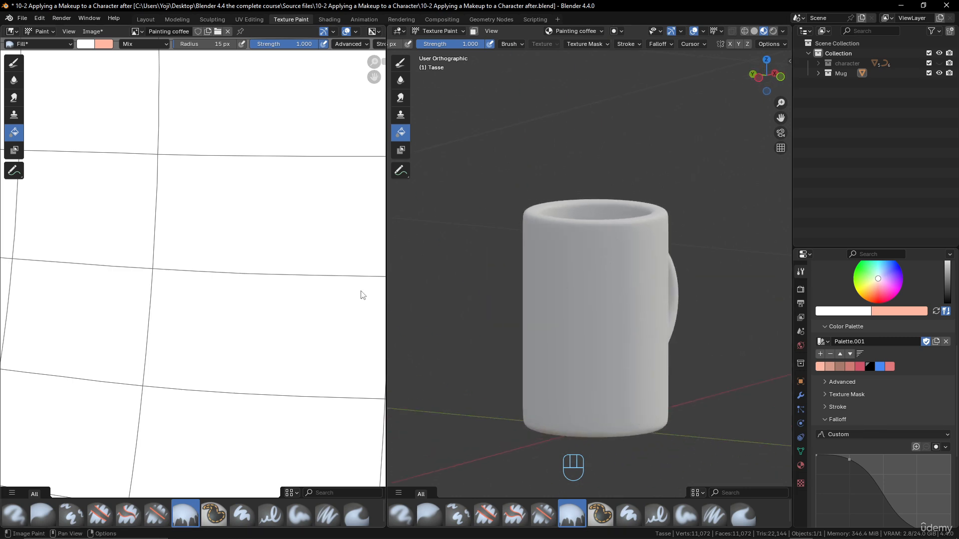
scroll(325, 300, down, 6)
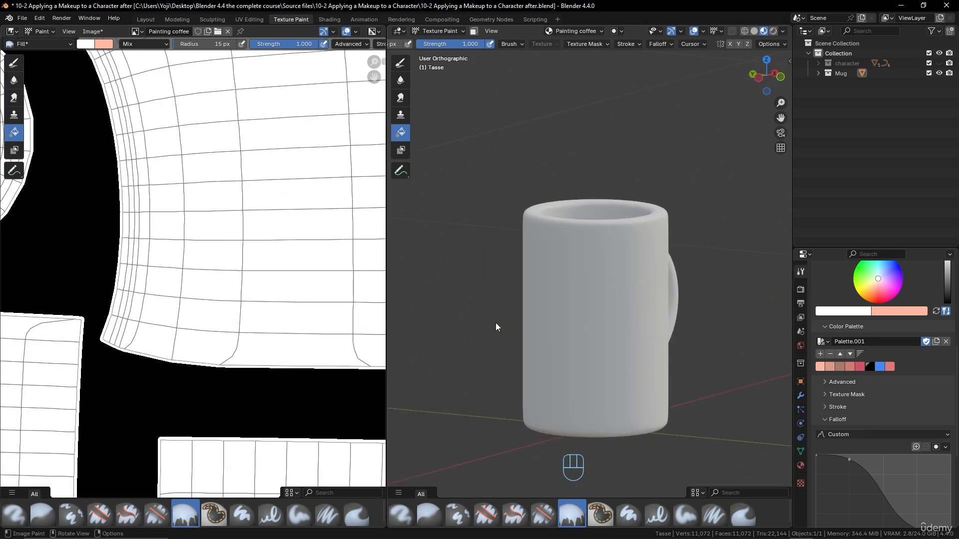
scroll(227, 304, down, 5)
scroll(246, 294, up, 5)
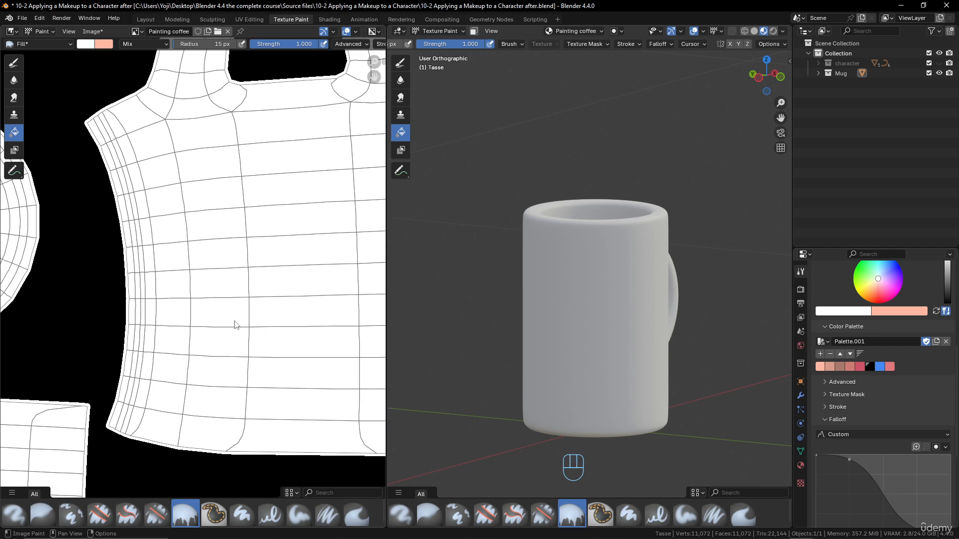
scroll(234, 322, down, 2)
middle_drag(221, 310, 303, 322)
middle_drag(162, 315, 249, 261)
middle_drag(234, 319, 249, 328)
scroll(242, 275, up, 4)
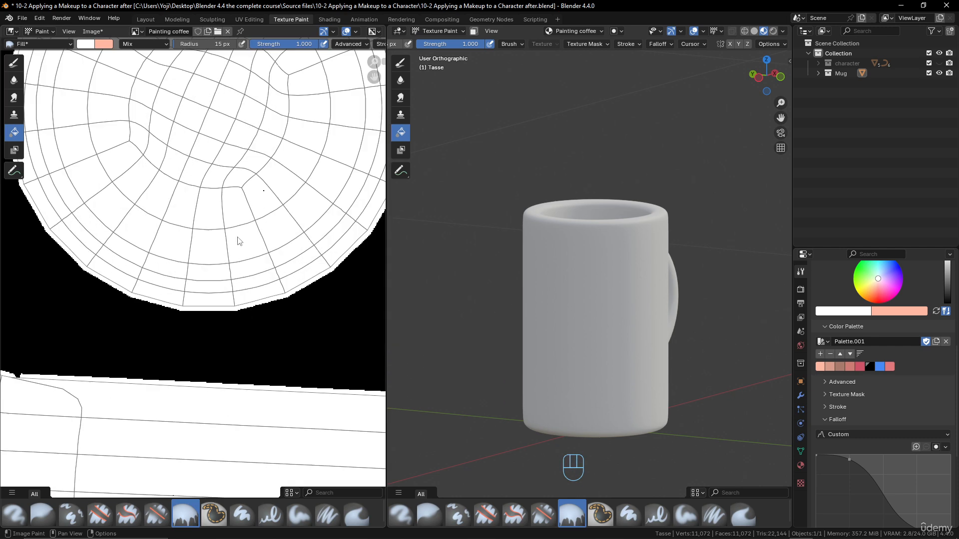
Inspect the mug's underside and the other UV islands for spots that the white fill missed.
middle_drag(573, 352, 596, 326)
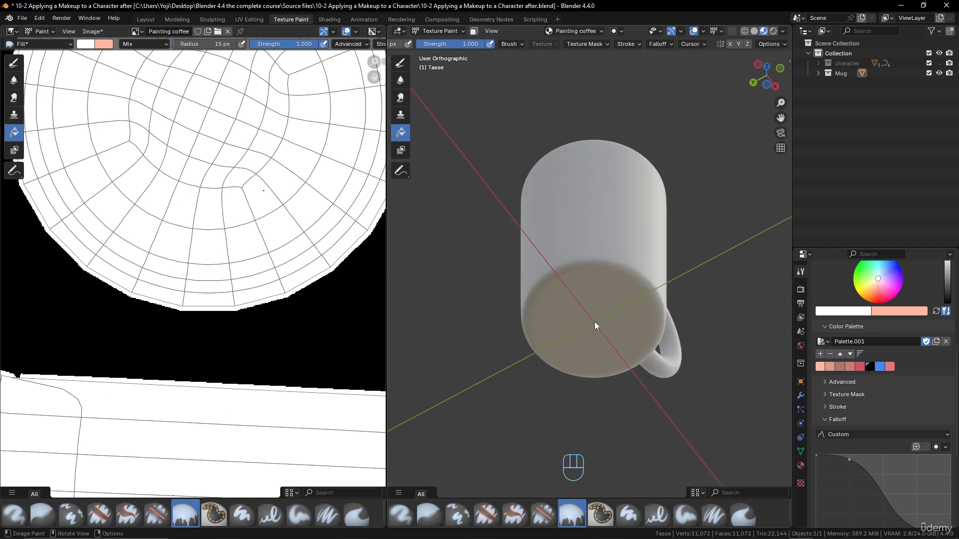
scroll(300, 236, down, 2)
middle_drag(290, 300, 198, 236)
scroll(197, 236, down, 4)
middle_drag(259, 242, 108, 254)
scroll(195, 277, up, 6)
middle_drag(196, 277, 270, 410)
scroll(259, 399, down, 1)
scroll(241, 381, up, 1)
scroll(225, 367, down, 3)
middle_drag(186, 343, 285, 361)
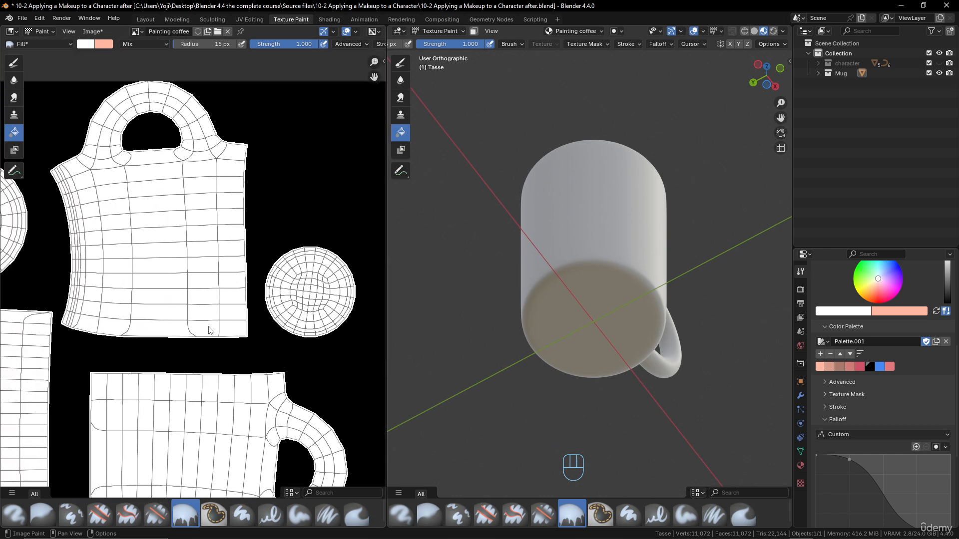
middle_drag(594, 312, 560, 318)
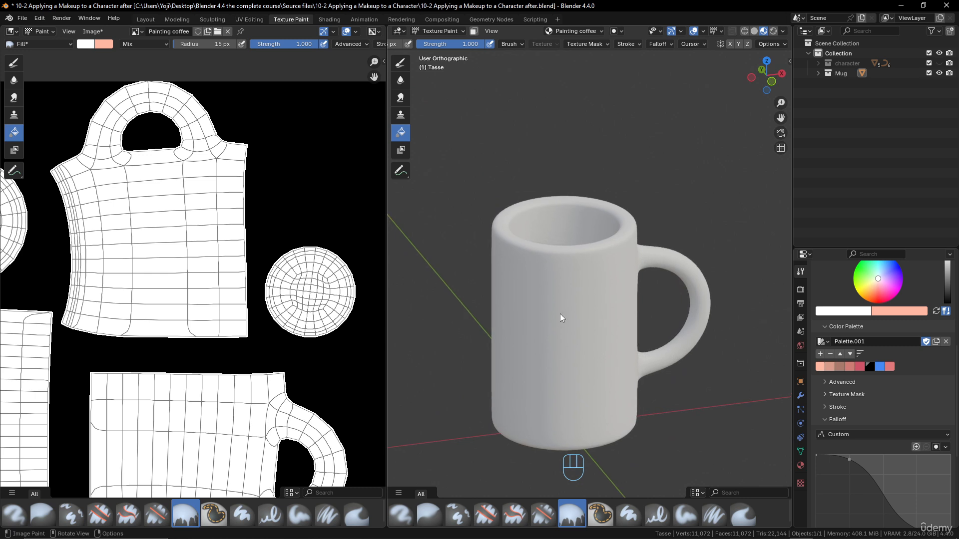
scroll(561, 317, down, 1)
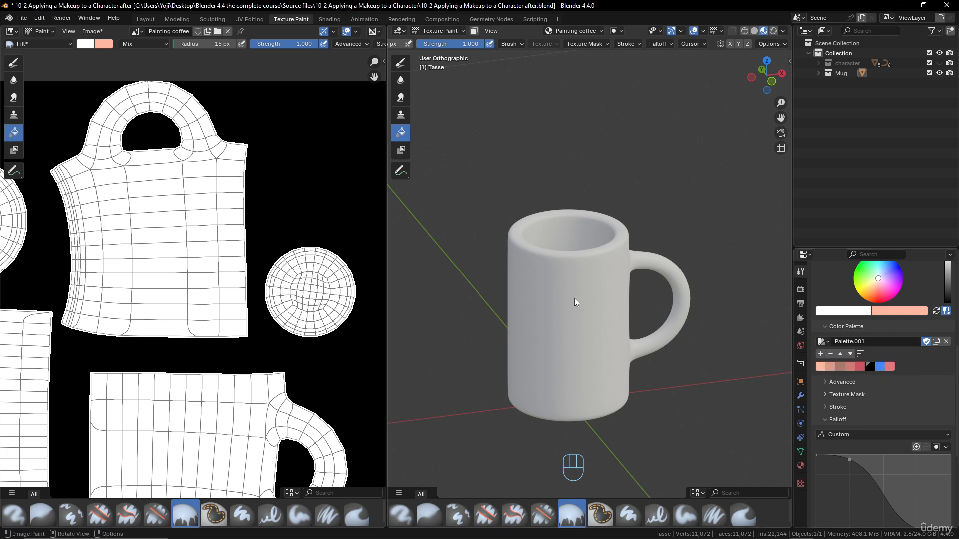
Collapse the brush's Falloff settings and switch from the Fill tool to painting with the Paint Hard brush.
click(825, 420)
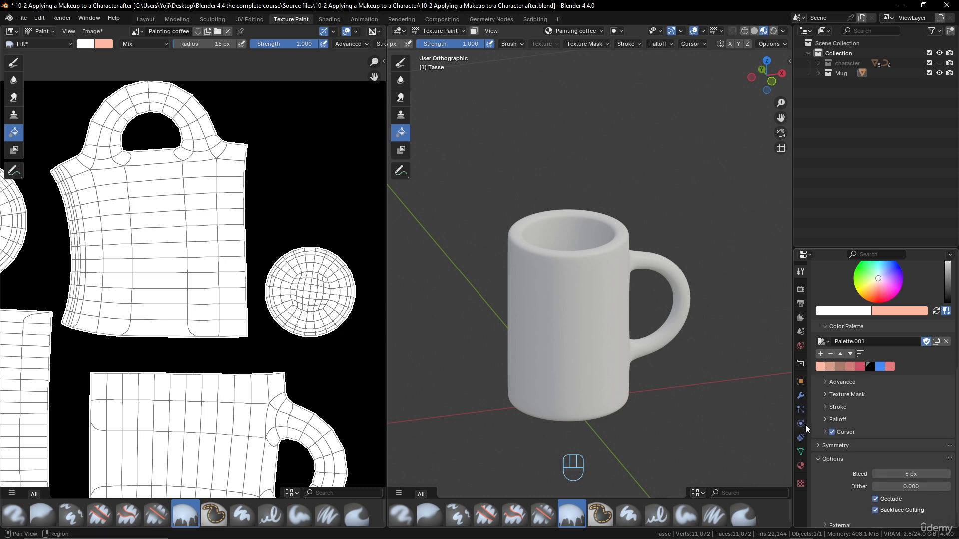
scroll(866, 382, up, 4)
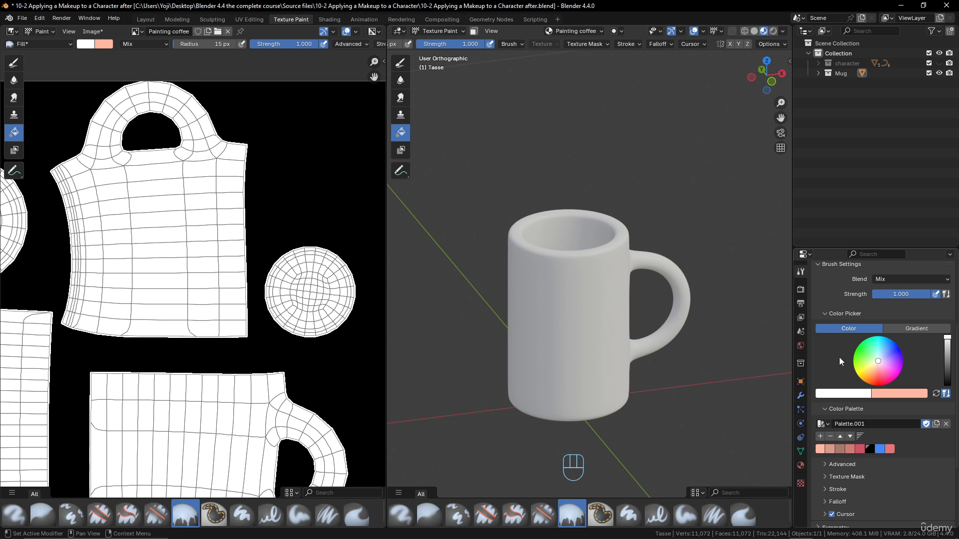
scroll(839, 358, down, 4)
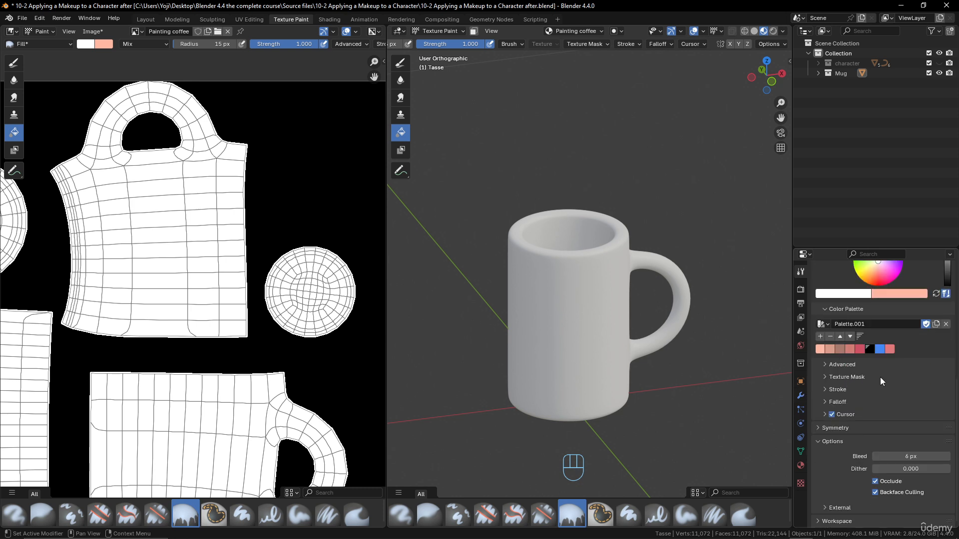
scroll(882, 380, up, 4)
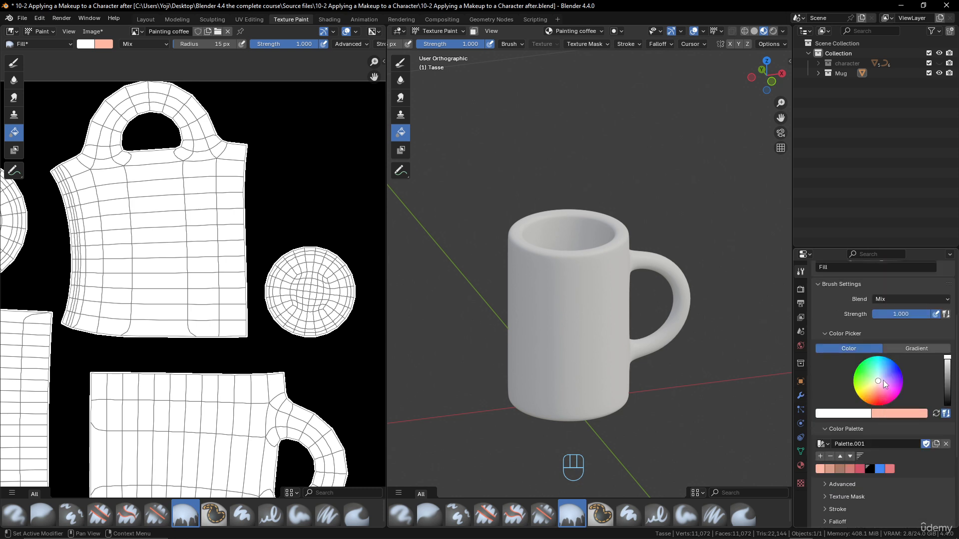
click(401, 64)
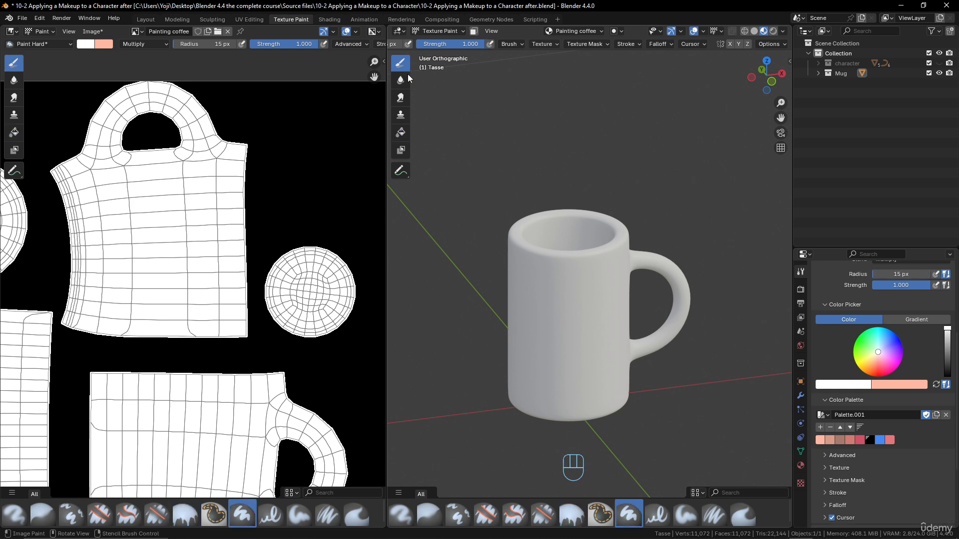
scroll(894, 297, up, 5)
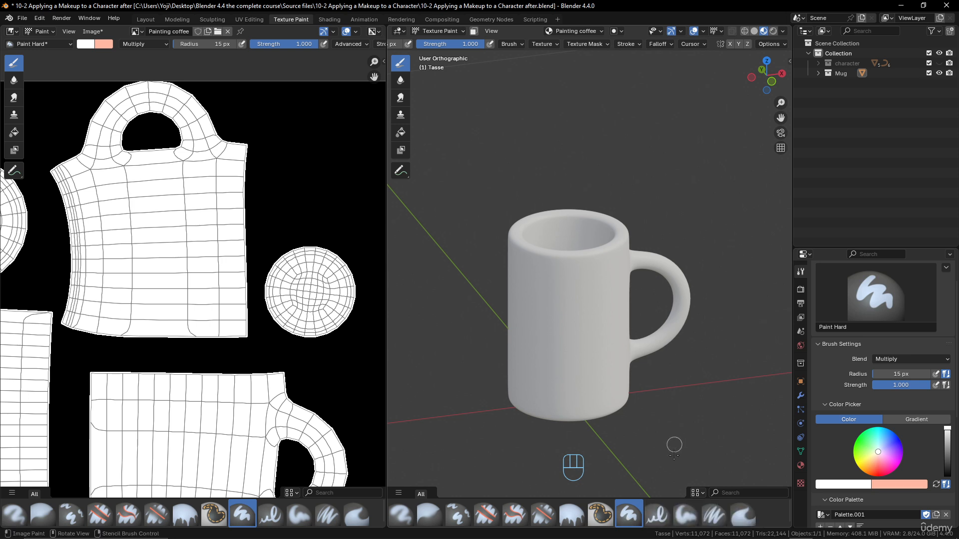
Select the Paint Hard Pressure brush and review its Stroke settings, including method, spacing and jitter.
click(658, 516)
scroll(857, 352, down, 5)
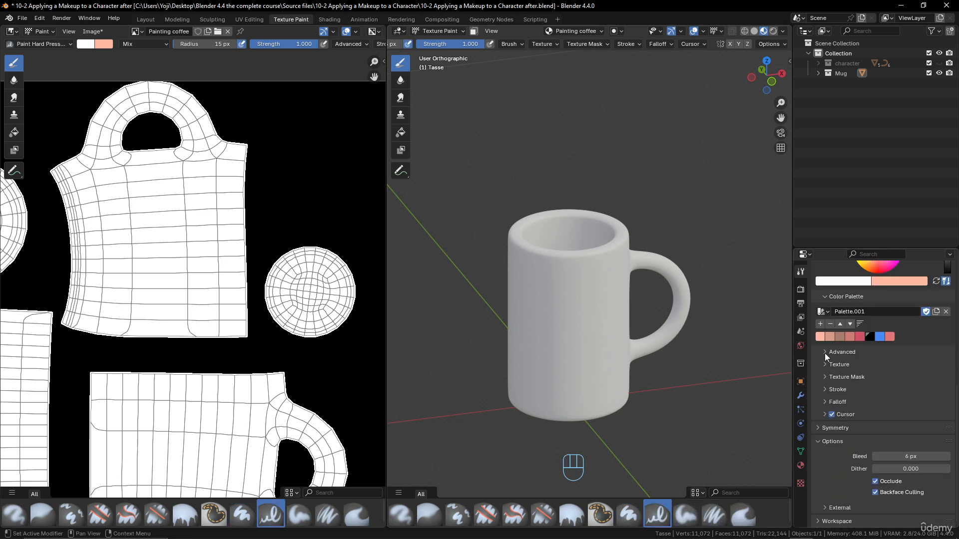
click(828, 389)
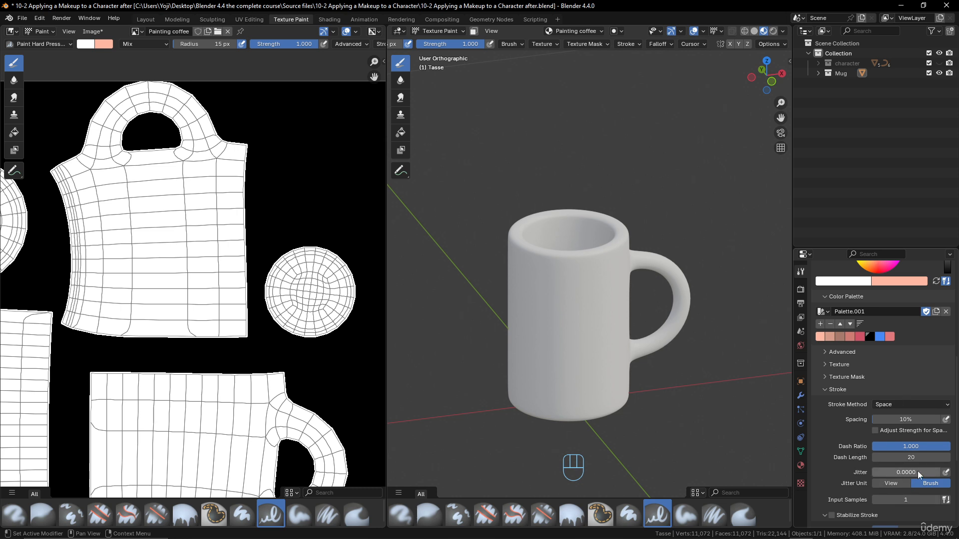
click(826, 386)
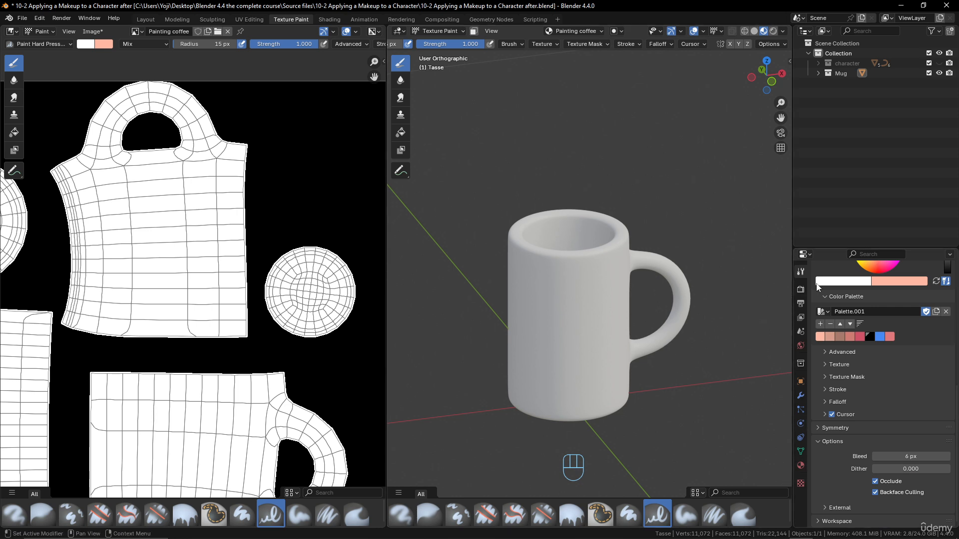
scroll(818, 439, up, 3)
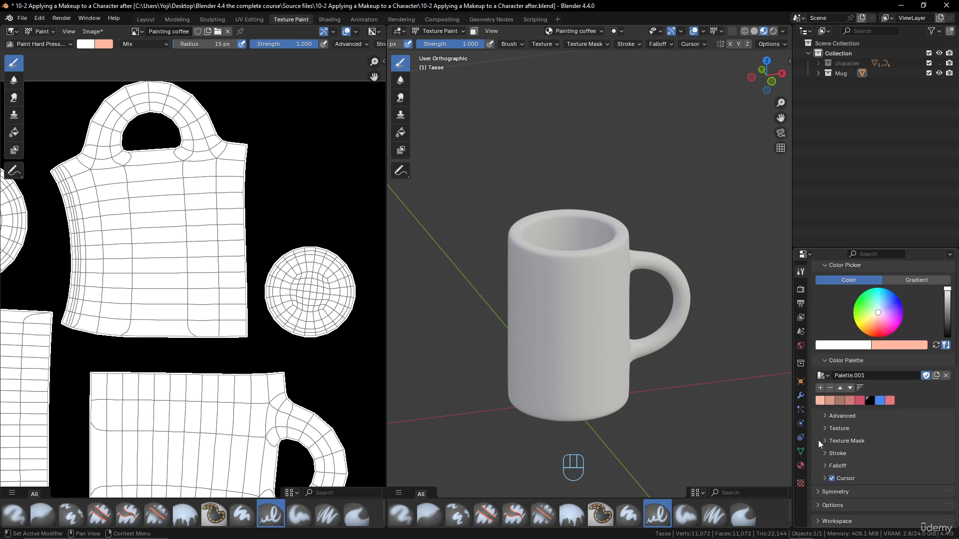
Add a new texture to the Paint Hard Pressure brush and name it coffee.
click(828, 431)
scroll(862, 427, down, 3)
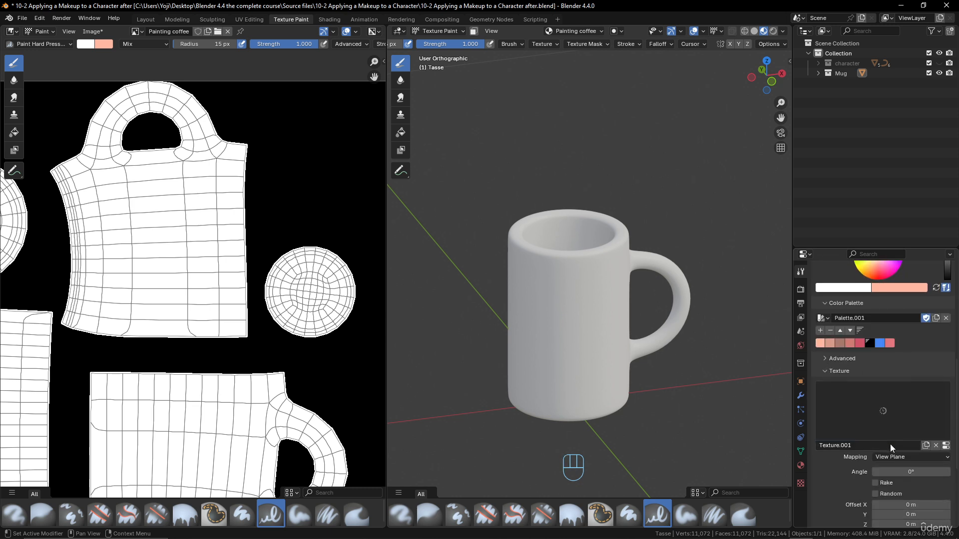
click(854, 445)
text(coffee)
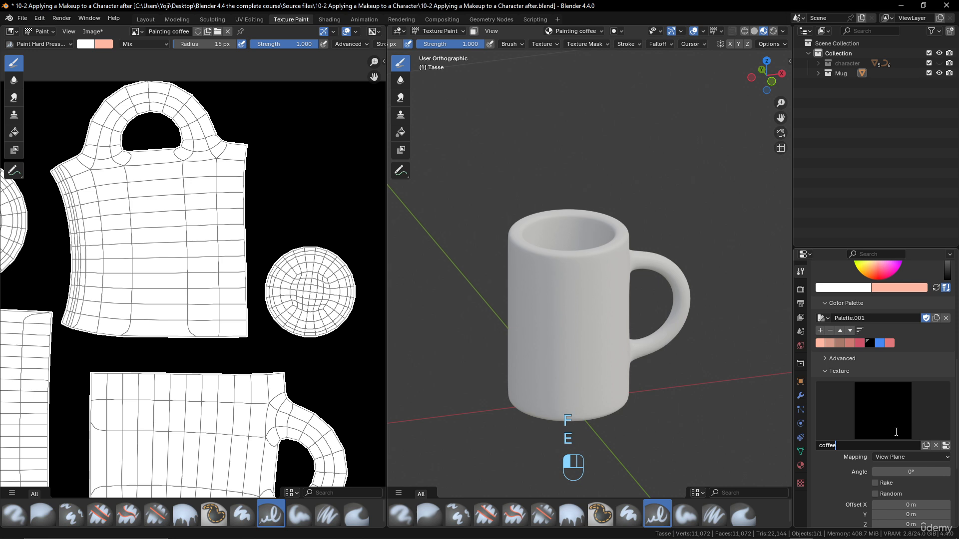
click(896, 432)
scroll(850, 467, down, 5)
scroll(858, 460, up, 6)
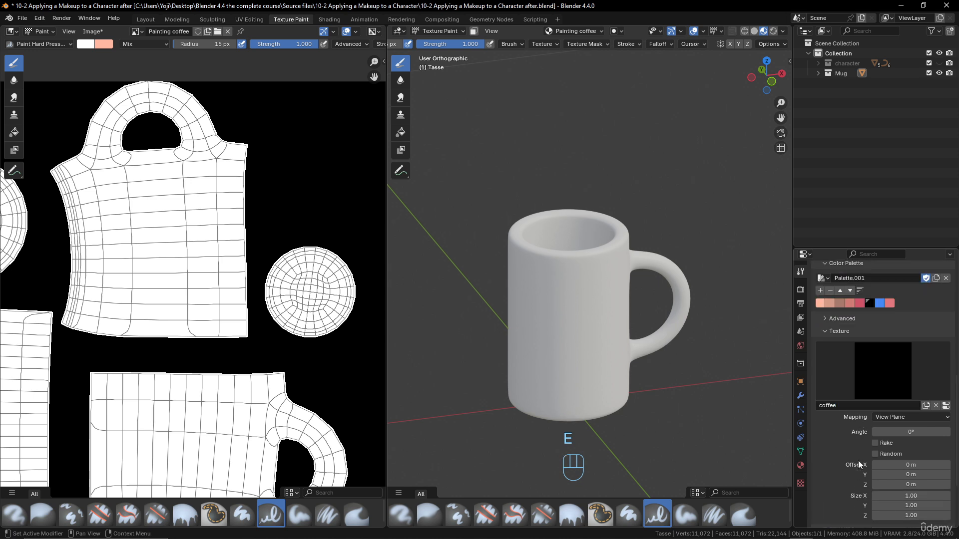
Display the active brush settings beside the mug and bring up the coffee texture's image properties.
click(801, 483)
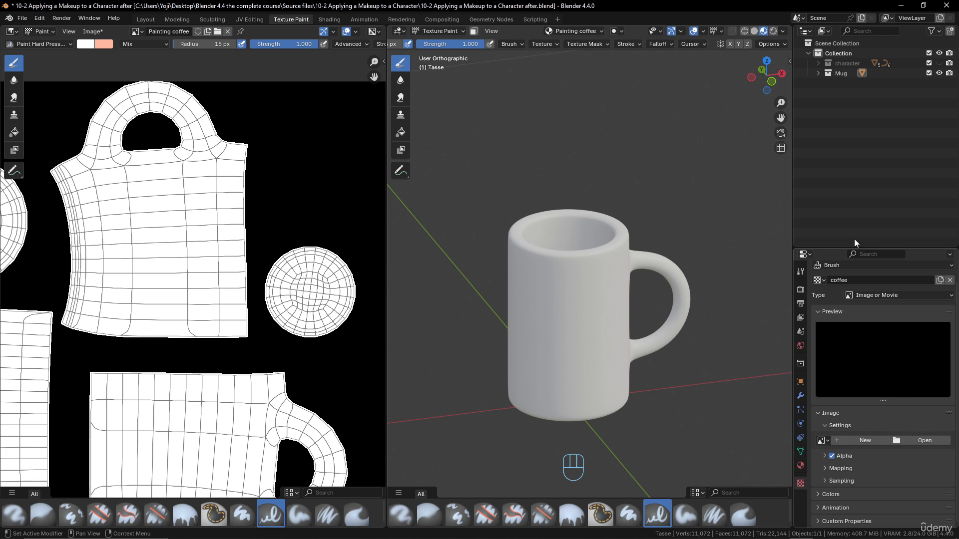
click(790, 61)
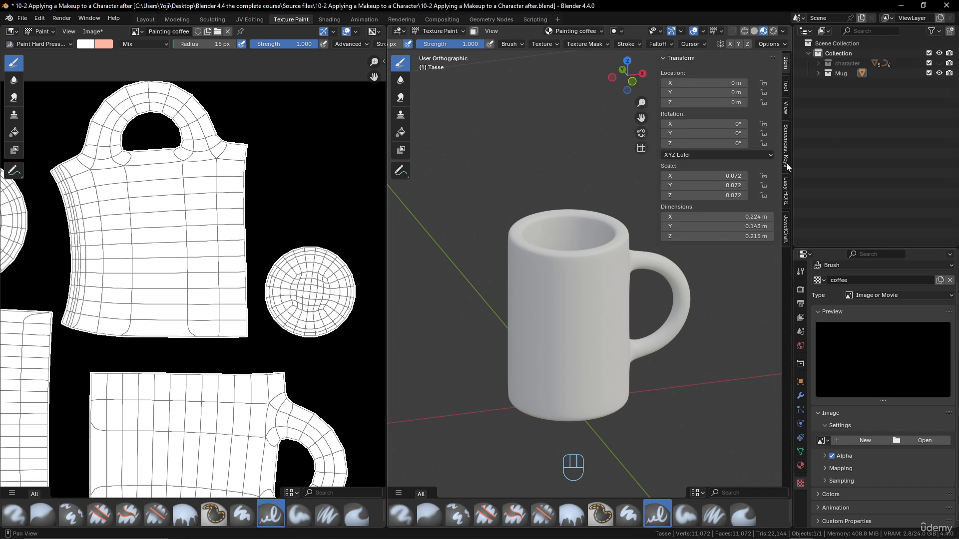
click(785, 87)
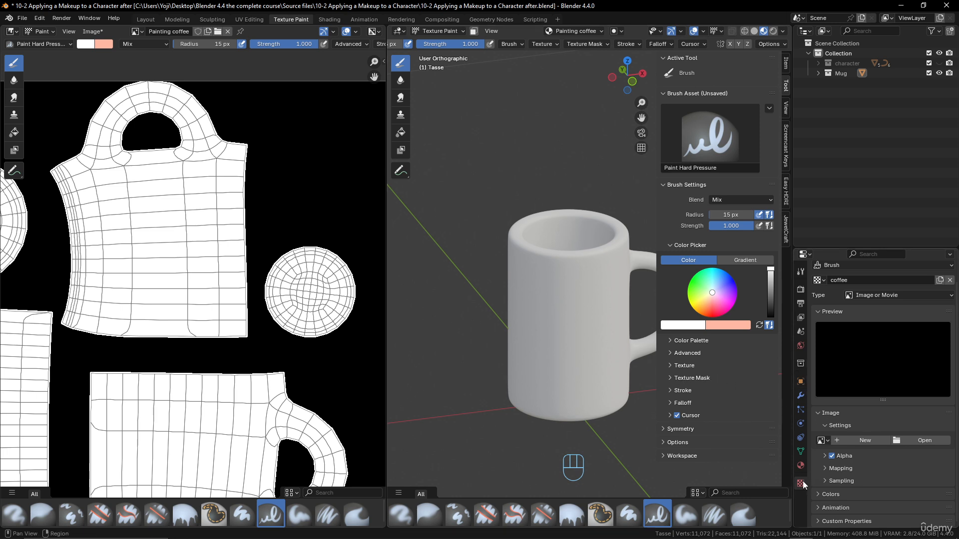
click(801, 272)
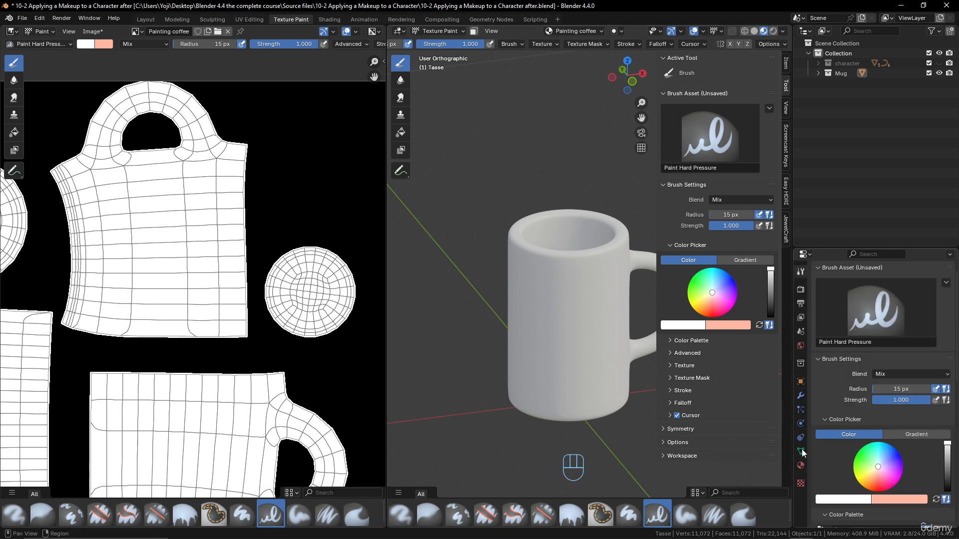
click(801, 482)
click(801, 272)
click(801, 483)
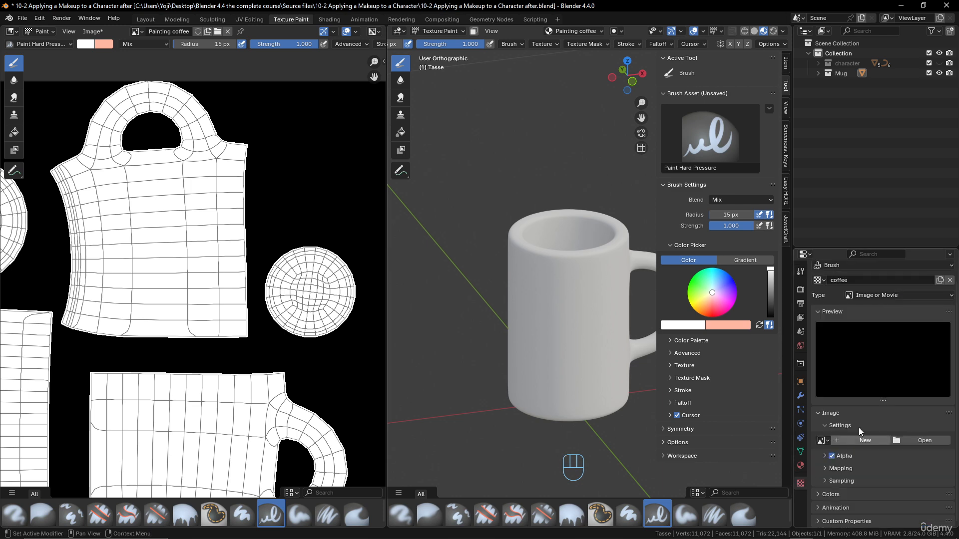
Load coffee (2).png from the 10-3 Painting with an Image folder as the coffee texture's image.
click(929, 442)
click(370, 127)
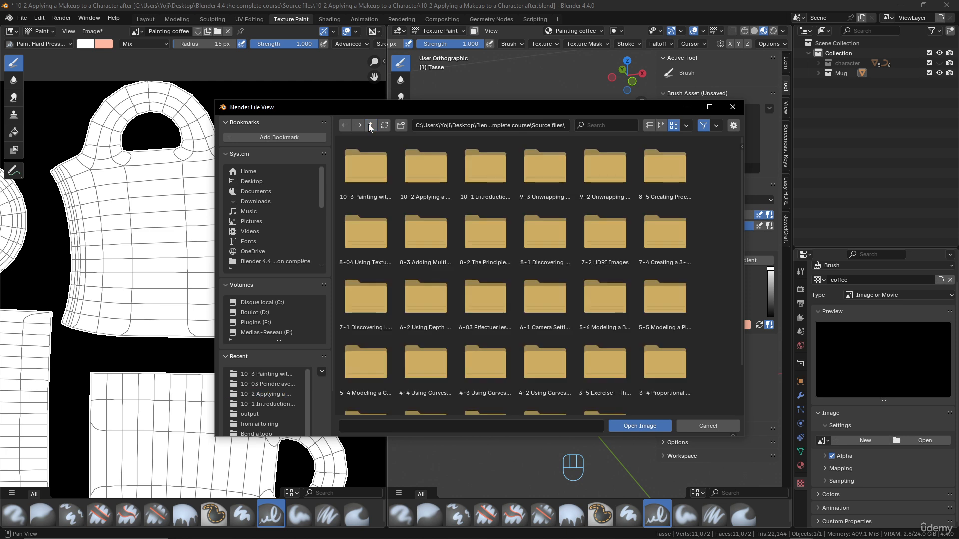
click(368, 172)
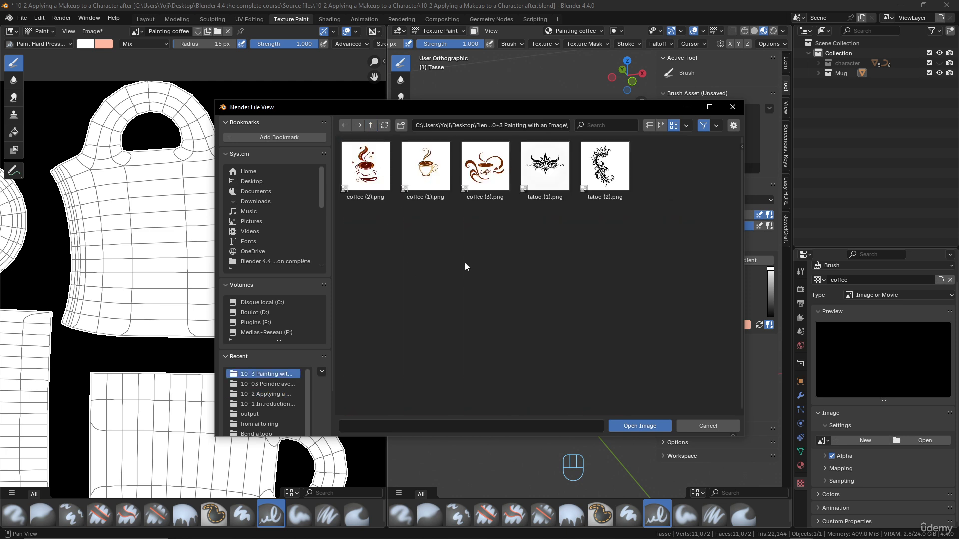
click(365, 167)
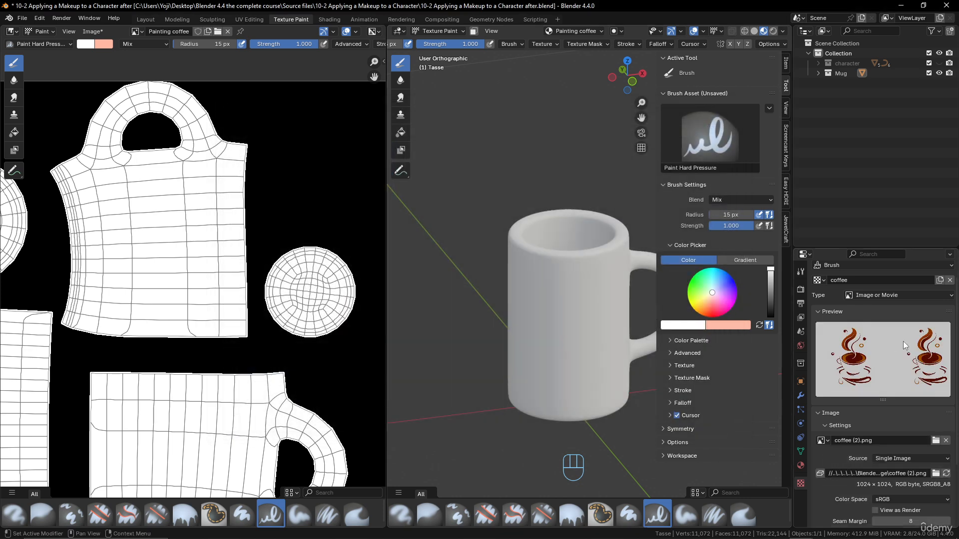
Make a test dab on the mug, undo it, and enlarge the brush radius to 134 px.
middle_drag(598, 293, 574, 307)
scroll(560, 302, up, 3)
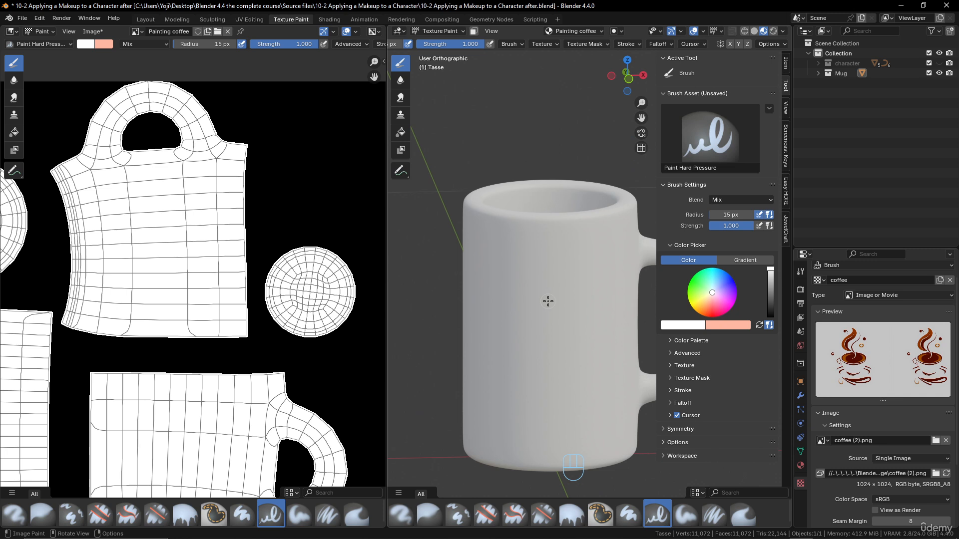
click(581, 297)
key(ctrl+z)
key(f)
click(597, 316)
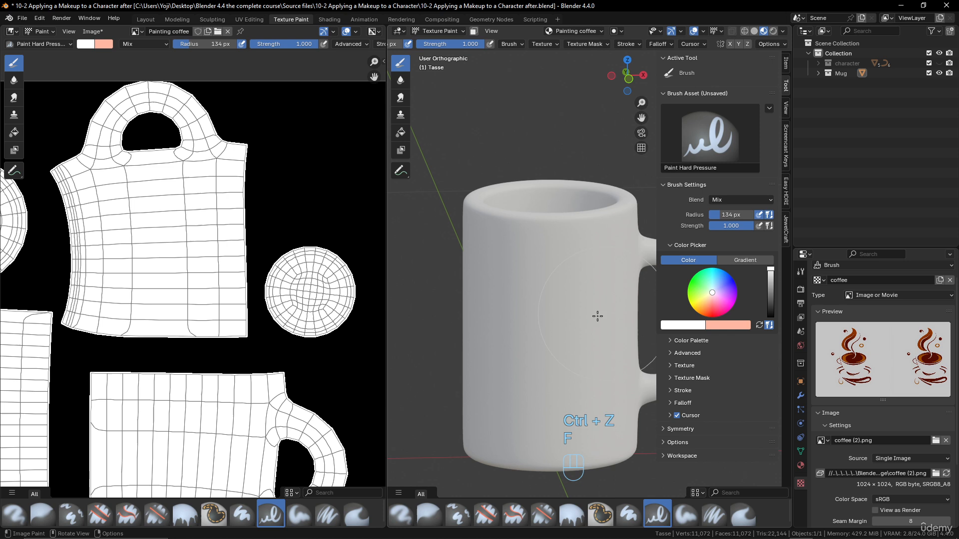
Try stamping and stroking the coffee image across the mug's side, and undo those test strokes.
click(550, 322)
click(569, 367)
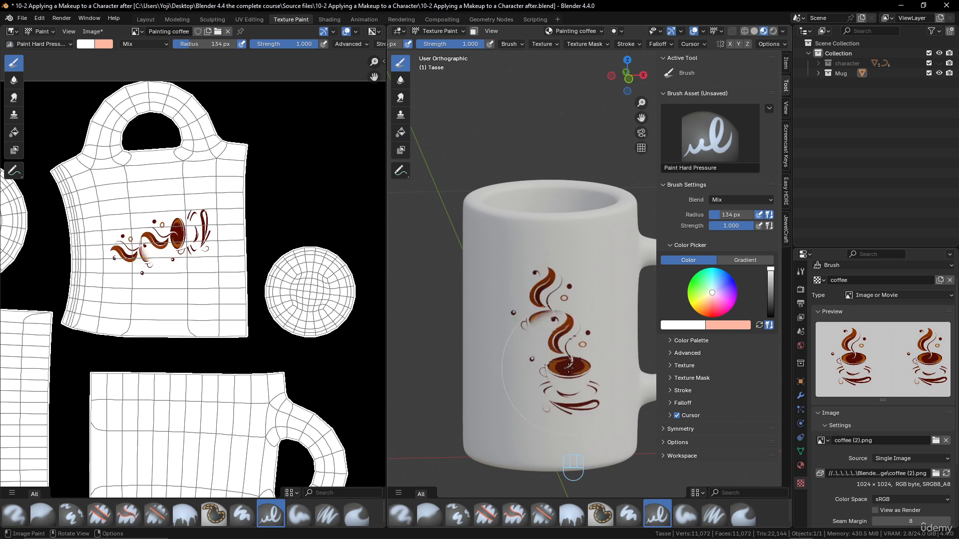
mouse_move(570, 286)
mouse_down()
mouse_move(580, 278)
mouse_move(544, 326)
mouse_move(550, 353)
mouse_up()
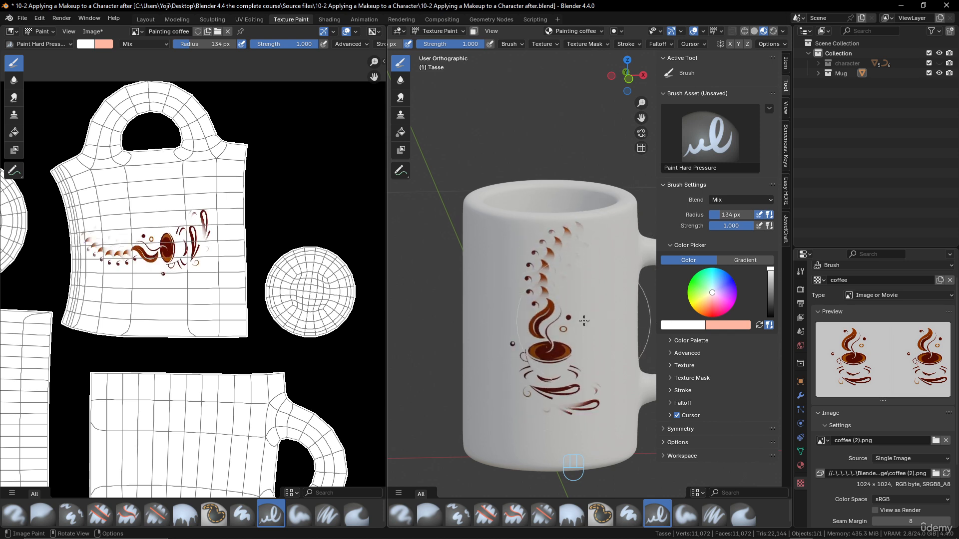
mouse_move(584, 320)
mouse_down()
mouse_move(560, 298)
mouse_move(524, 334)
mouse_move(550, 367)
mouse_move(586, 342)
mouse_move(572, 312)
mouse_move(530, 307)
mouse_move(547, 318)
mouse_up()
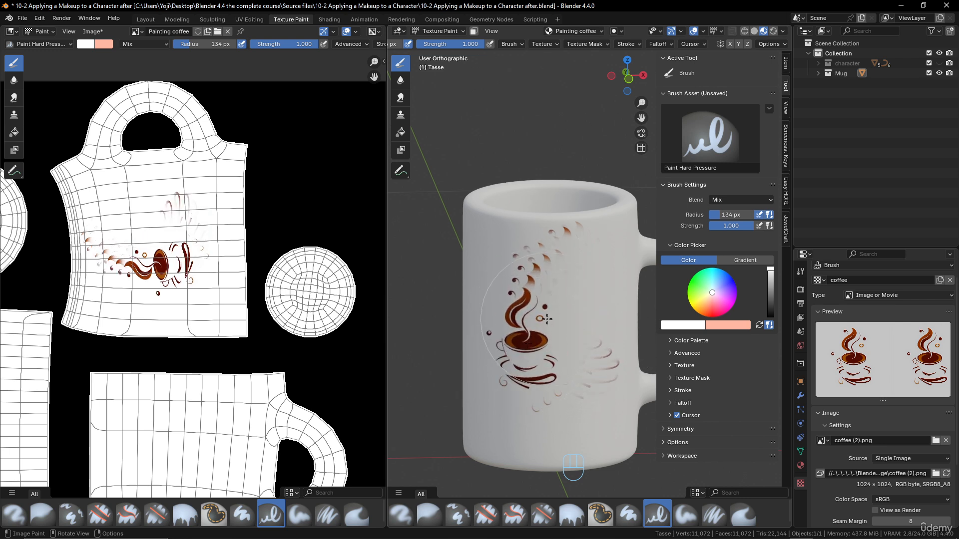
key(ctrl+z)
key(ctrl+z)
key(ctrl+z)
key(ctrl+z)
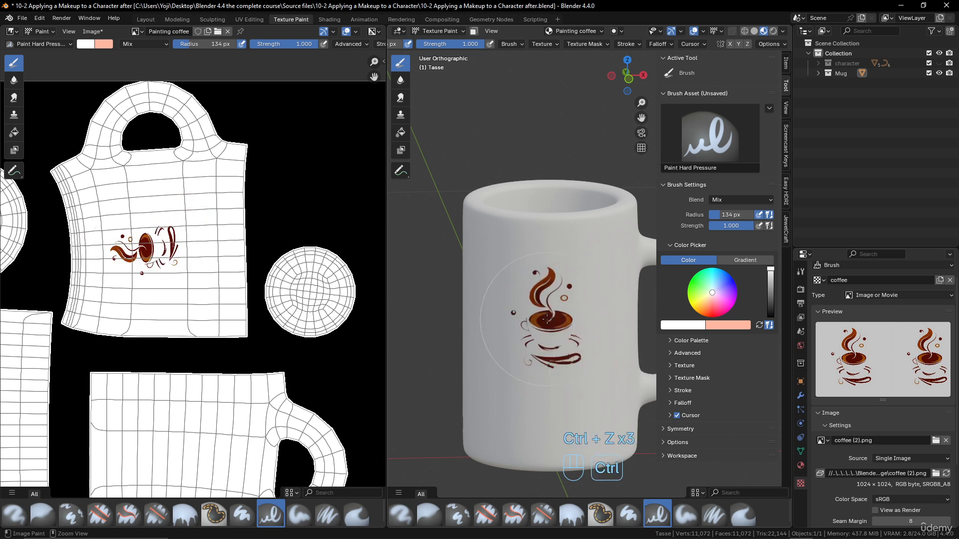
Change the brush's Stroke Method to Anchored.
middle_drag(535, 342, 575, 309)
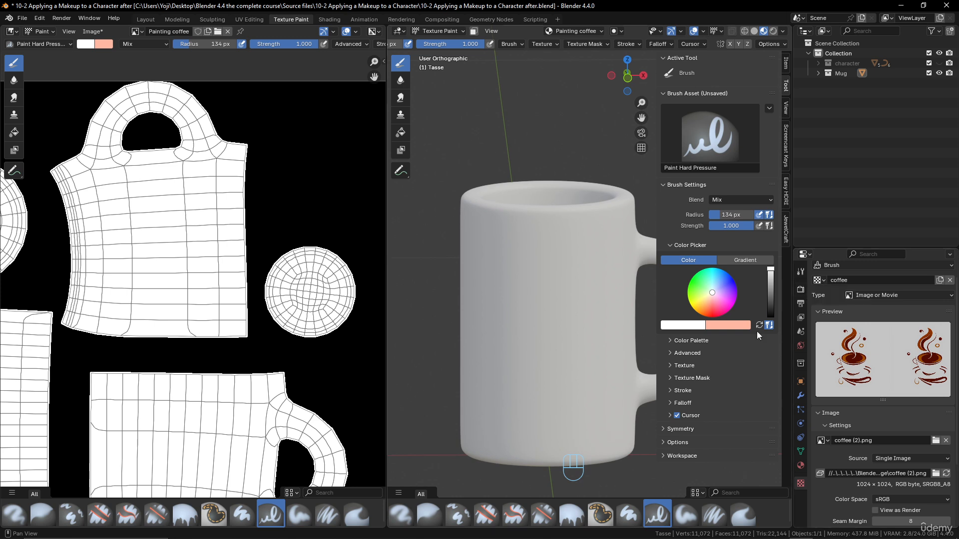
click(671, 364)
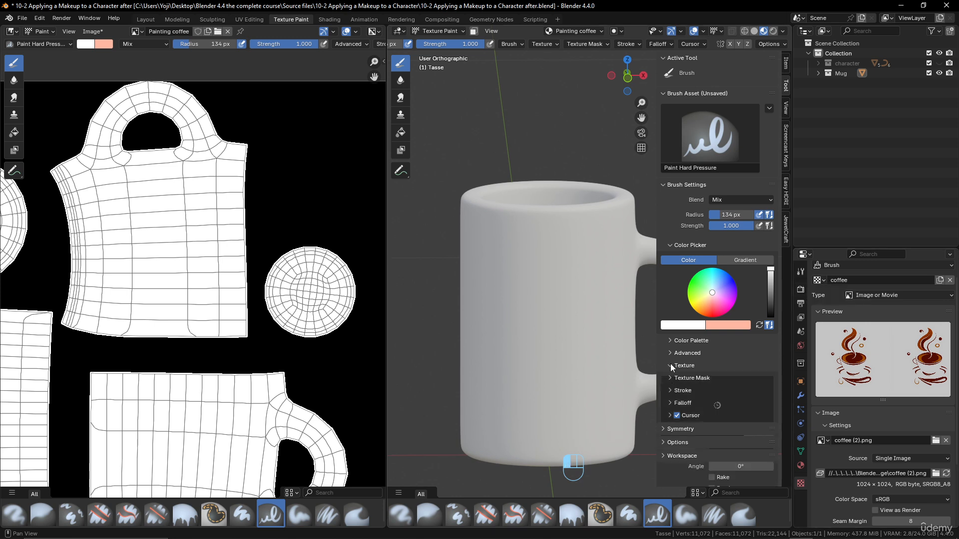
click(669, 366)
click(671, 390)
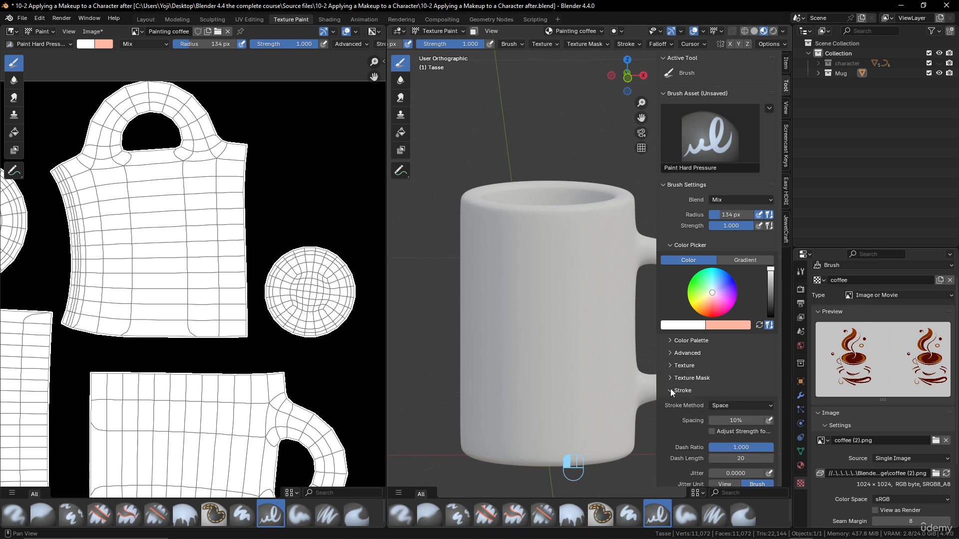
scroll(730, 358, down, 4)
click(752, 325)
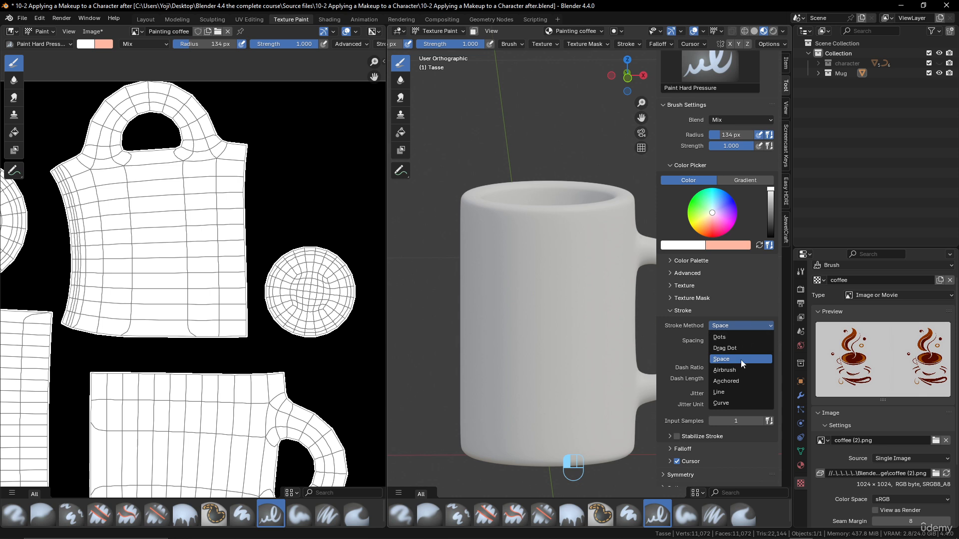
click(739, 382)
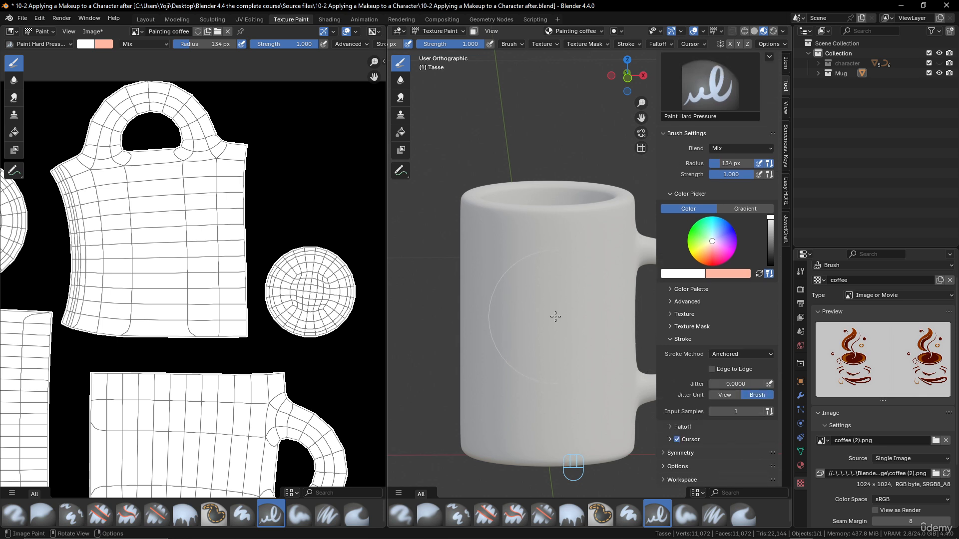
Try placing large anchored coffee designs on the mug's side, undoing each one.
mouse_move(559, 324)
mouse_down()
mouse_move(570, 364)
mouse_move(556, 399)
mouse_move(521, 414)
mouse_move(561, 428)
mouse_move(552, 436)
mouse_move(561, 430)
mouse_move(555, 419)
mouse_move(552, 435)
mouse_up()
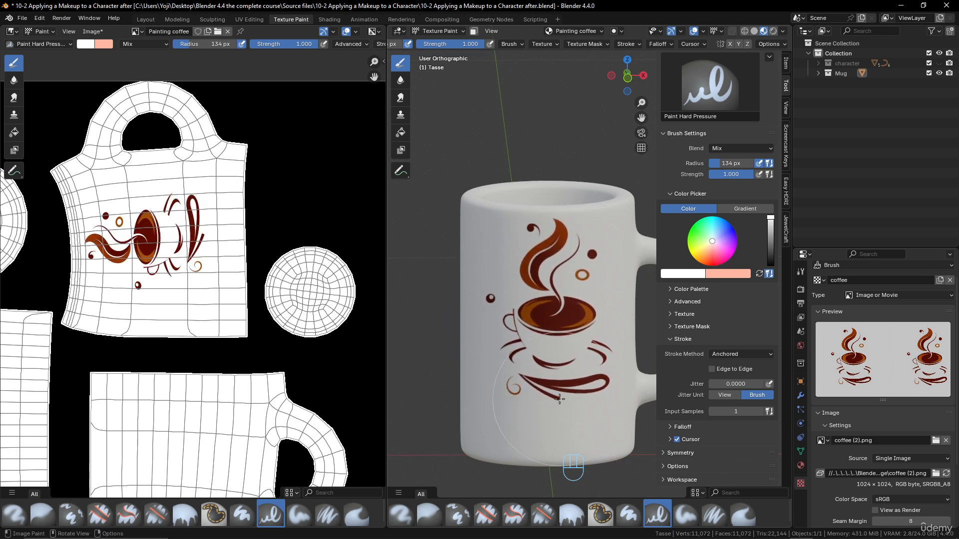
key(ctrl+z)
drag(557, 347, 556, 470)
mouse_move(574, 311)
middle_down()
mouse_move(515, 312)
mouse_move(569, 312)
middle_up()
key(ctrl+z)
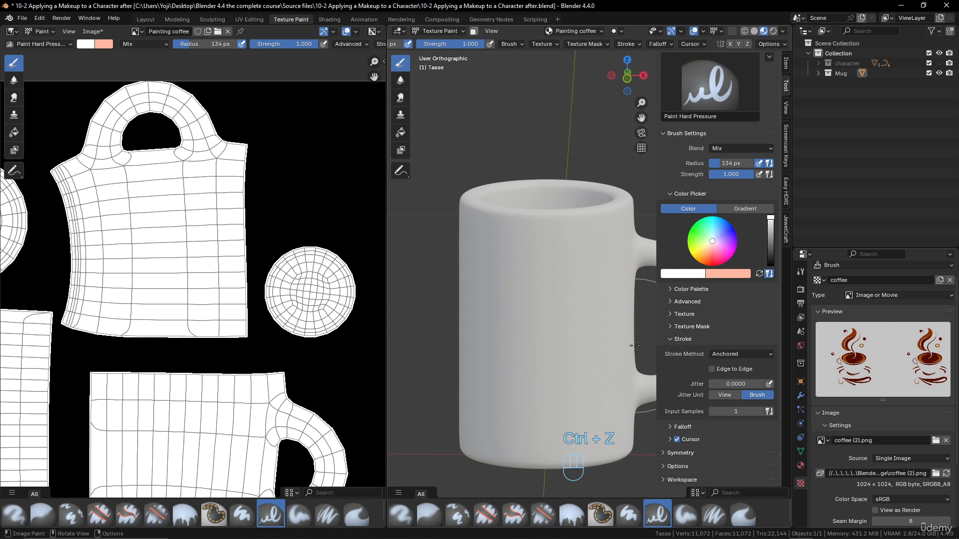
Set the brush's Stroke Method back to Space and the coffee texture's mapping to Stencil.
click(742, 355)
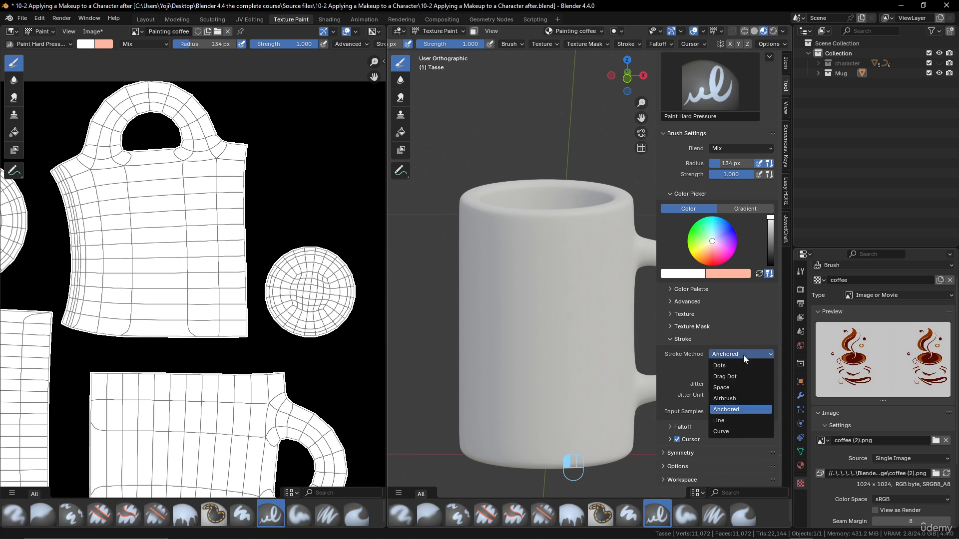
click(738, 389)
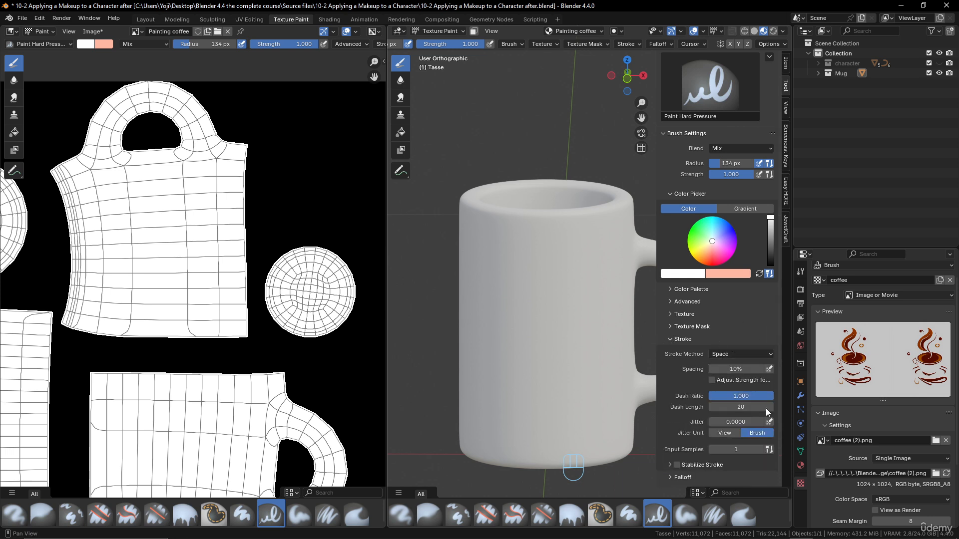
click(668, 314)
scroll(703, 348, down, 2)
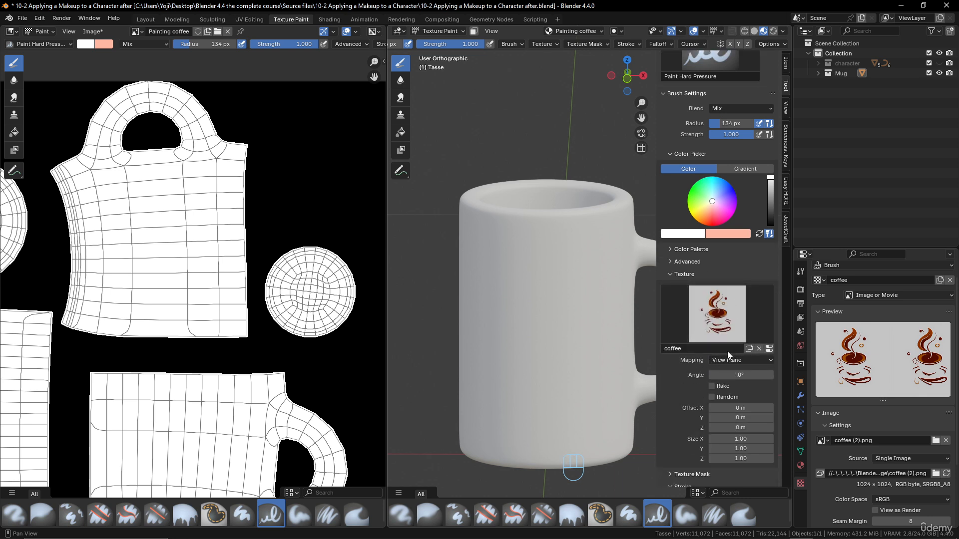
click(751, 363)
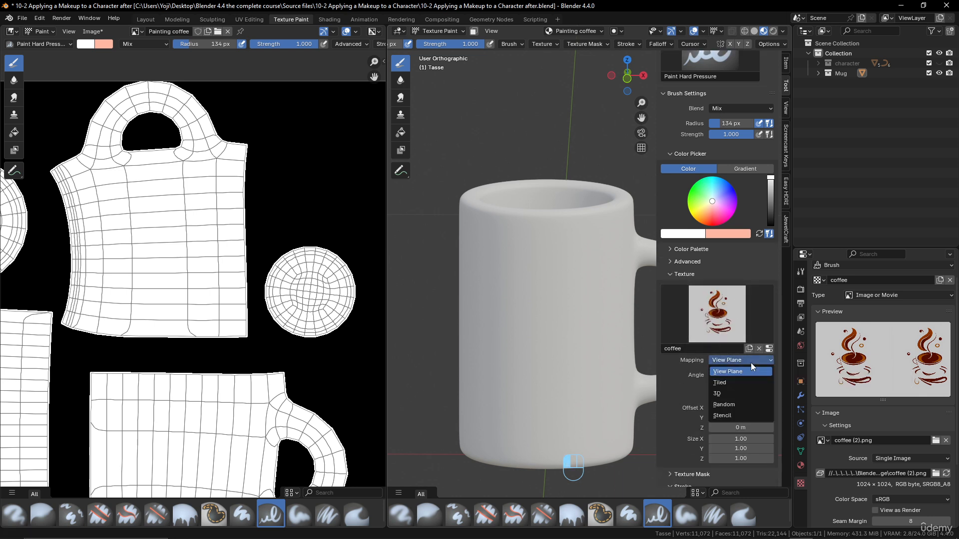
click(736, 416)
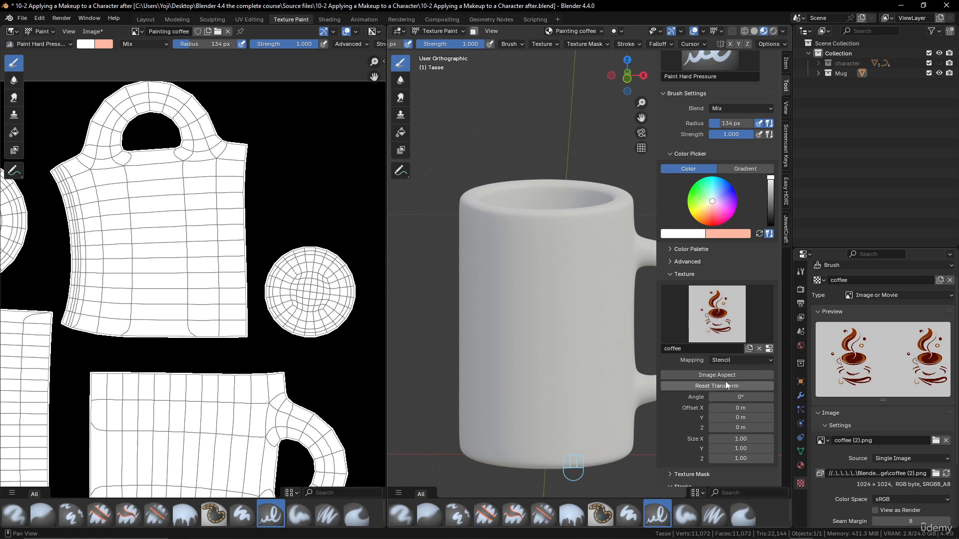
Position the coffee stencil over the mug's side and rotate it to an angle of 359°.
mouse_move(540, 365)
right_down()
mouse_move(580, 262)
mouse_move(550, 280)
mouse_move(553, 328)
mouse_move(556, 312)
mouse_move(544, 350)
mouse_move(599, 346)
right_up()
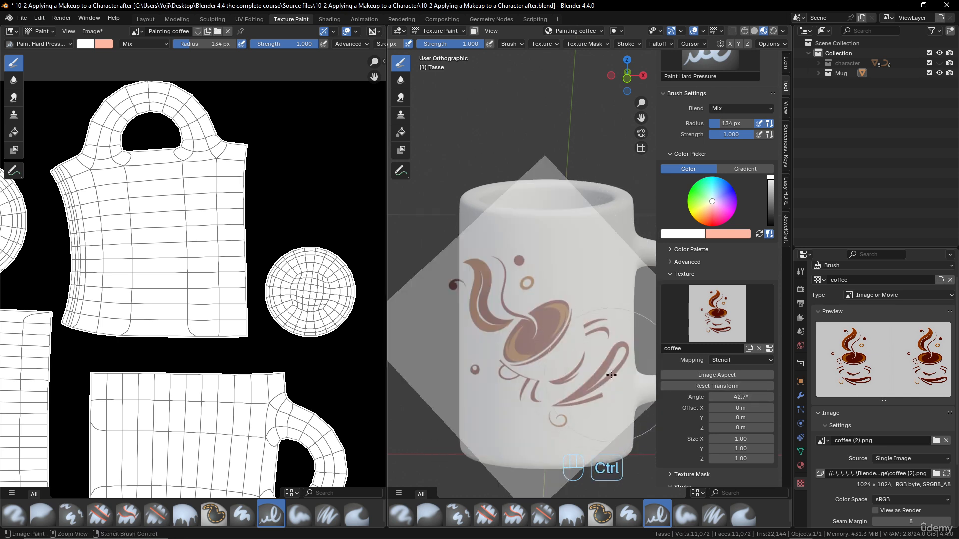
ctrl+right_drag(613, 374, 587, 371)
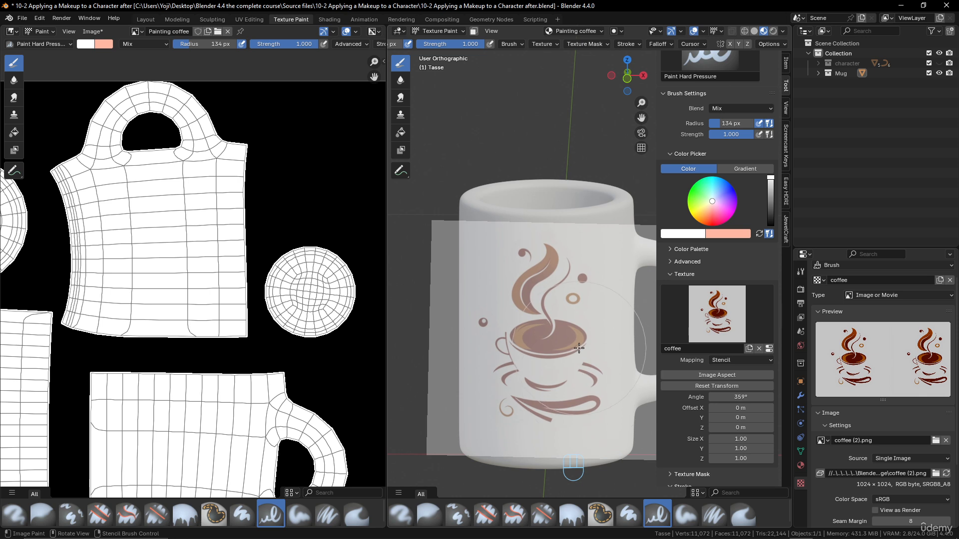
Align the view to the mug's front, raise the coffee stencil on its side and straighten it to an angle of 360°.
key(KP_1)
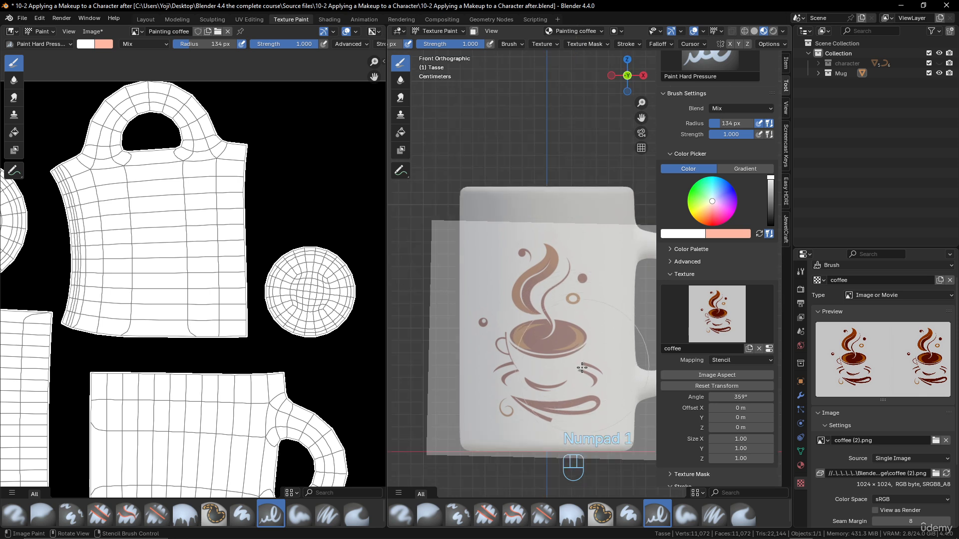
right_drag(583, 369, 585, 345)
ctrl+right_drag(606, 421, 595, 387)
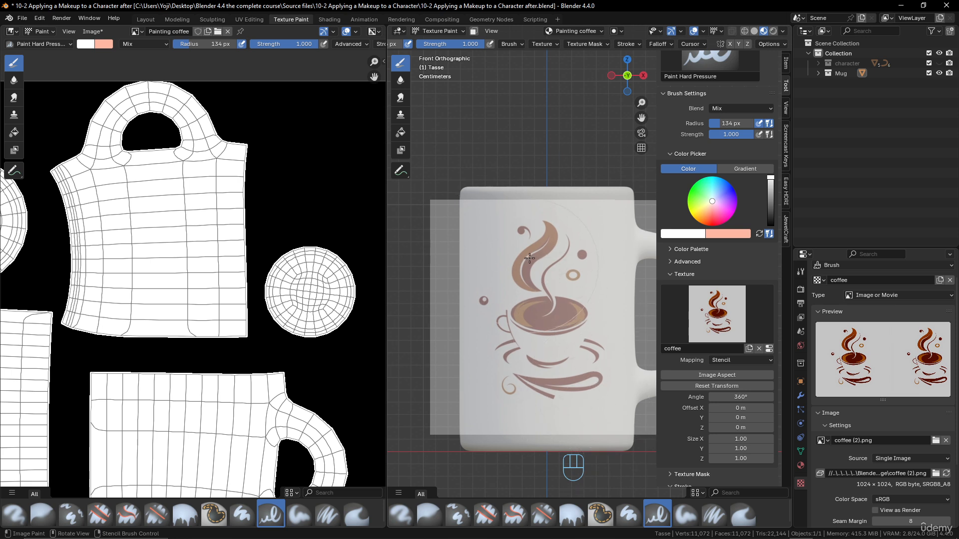
Try painting the whole stencilled coffee design onto the mug's side, and undo it.
mouse_move(530, 258)
mouse_down()
mouse_move(559, 359)
mouse_move(586, 289)
mouse_up()
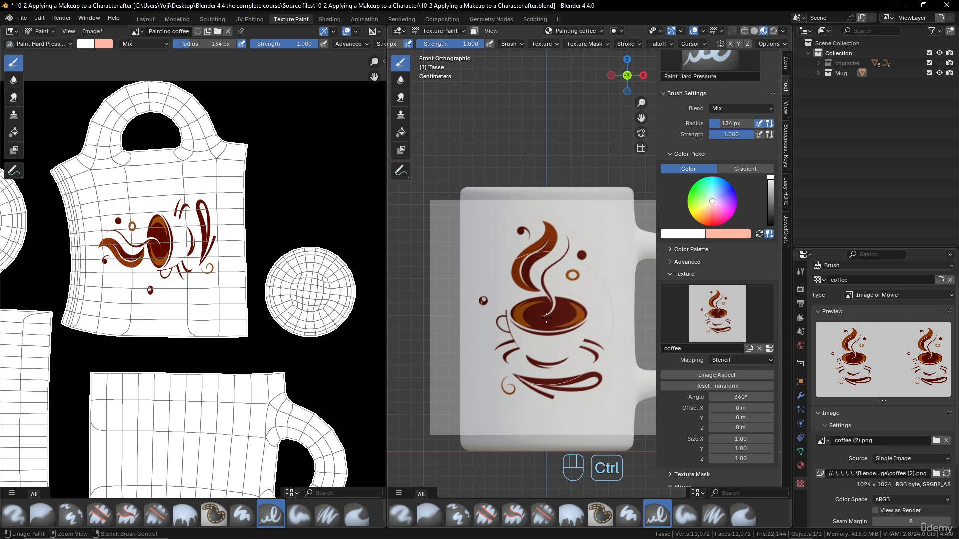
key(ctrl+z)
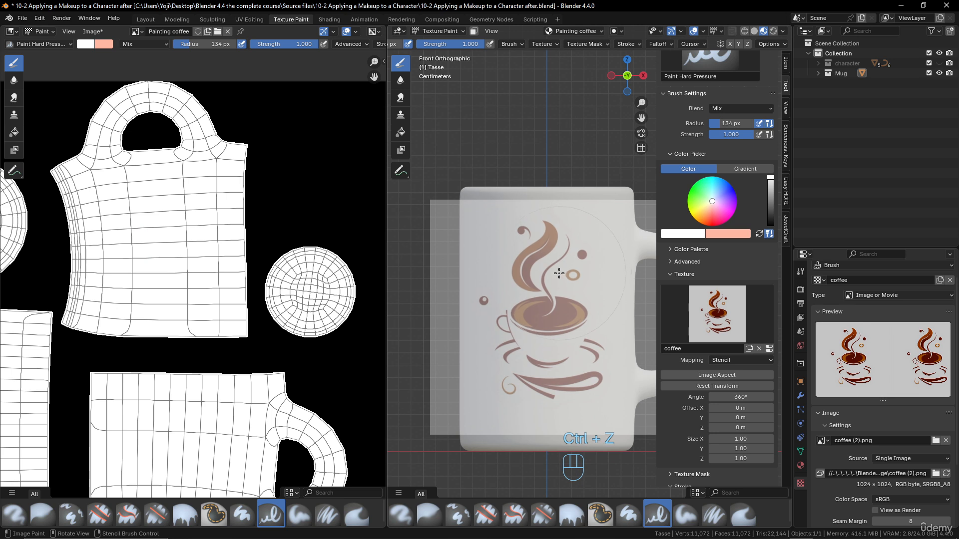
Set the brush radius to 24 px and paint only the steam, cup and curved lines beneath it, leaving out the dots and bottom swirl.
key(f)
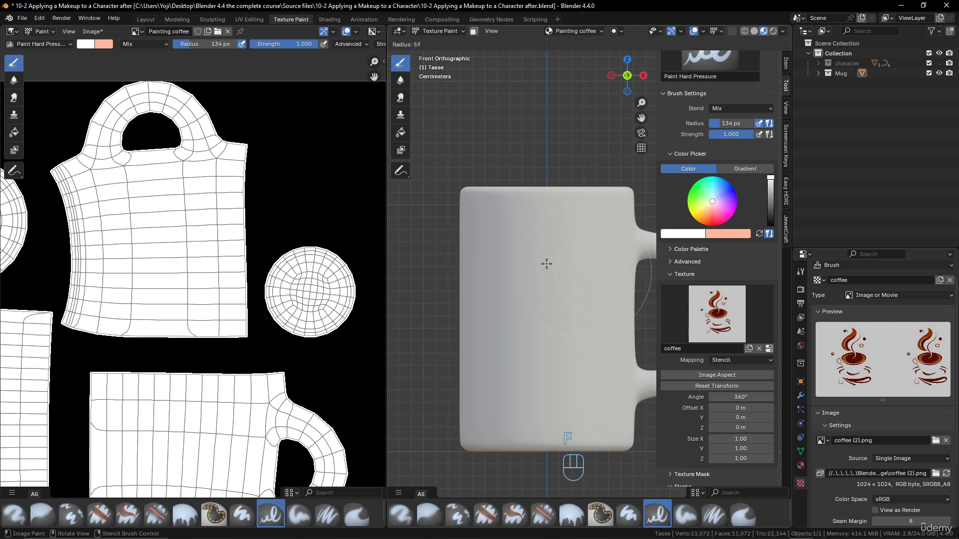
click(537, 263)
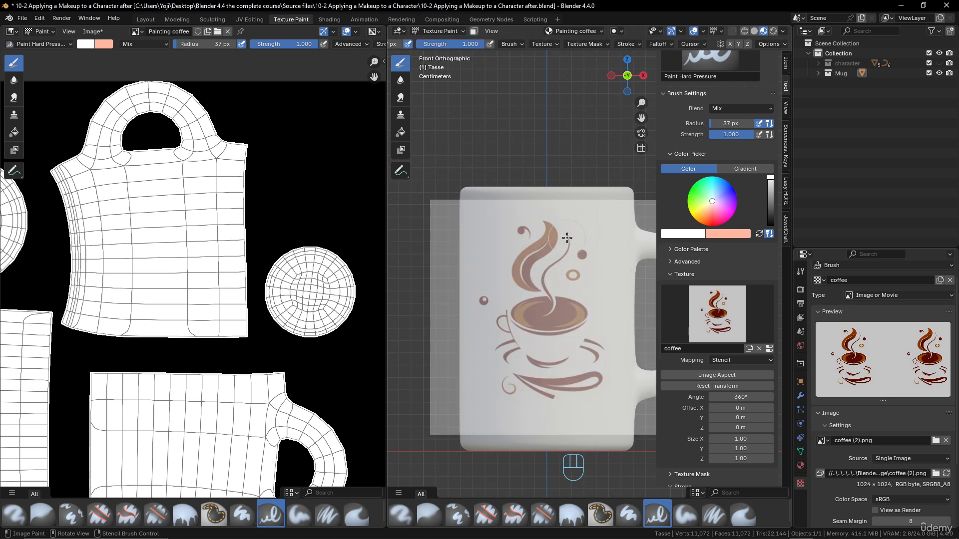
key(f)
click(561, 236)
mouse_move(556, 223)
mouse_down()
mouse_move(518, 271)
mouse_move(529, 287)
mouse_move(560, 250)
mouse_move(544, 306)
mouse_move(555, 314)
mouse_move(513, 318)
mouse_move(505, 344)
mouse_move(538, 360)
mouse_move(606, 351)
mouse_move(589, 347)
mouse_up()
mouse_move(507, 350)
mouse_down()
mouse_move(572, 315)
mouse_move(540, 322)
mouse_move(585, 306)
mouse_move(575, 326)
mouse_move(557, 317)
mouse_move(568, 312)
mouse_move(595, 341)
mouse_up()
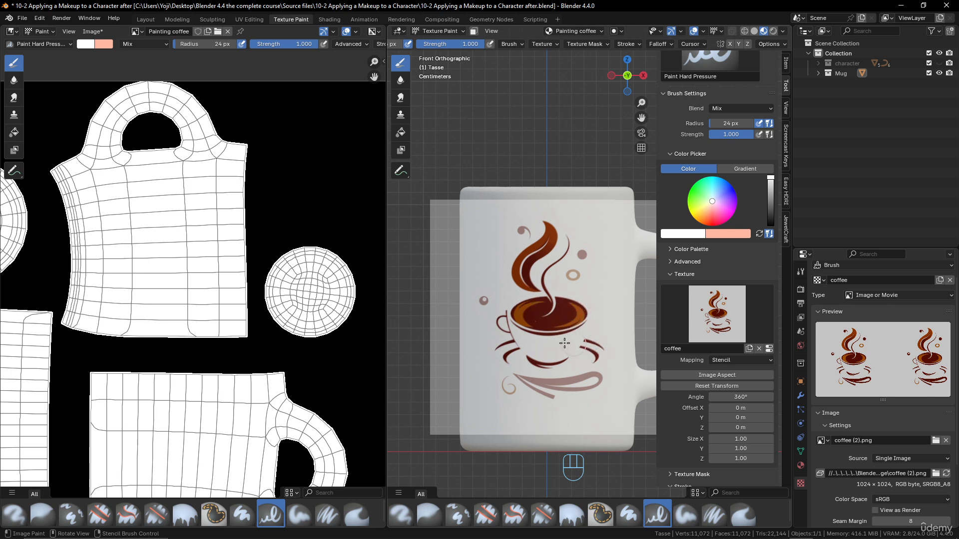
drag(506, 350, 560, 324)
drag(566, 246, 533, 309)
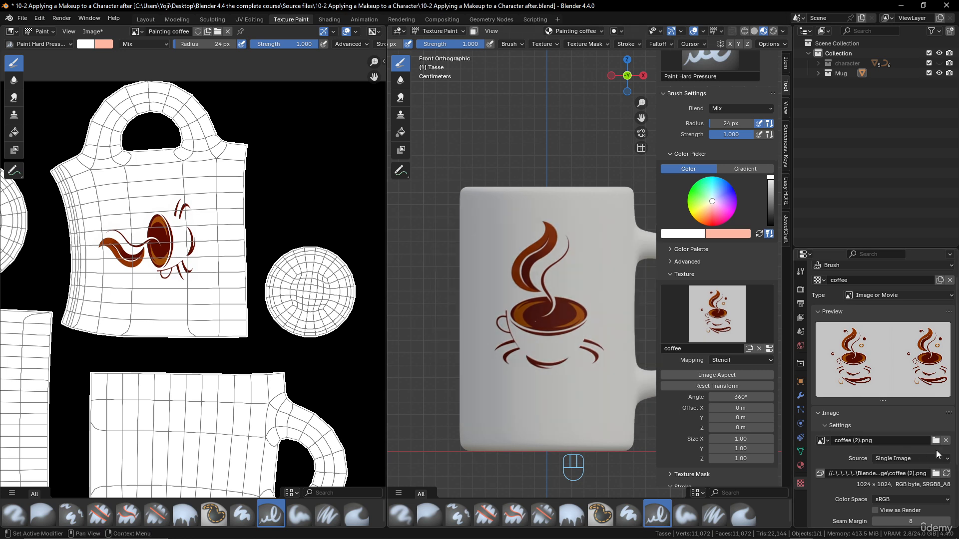
Replace the coffee texture's image with coffee (3).png.
click(935, 475)
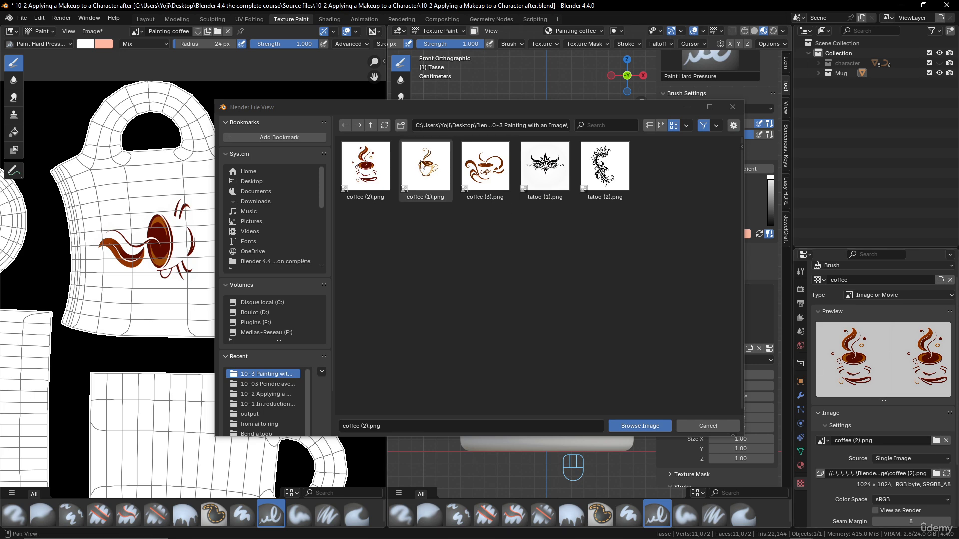
click(486, 167)
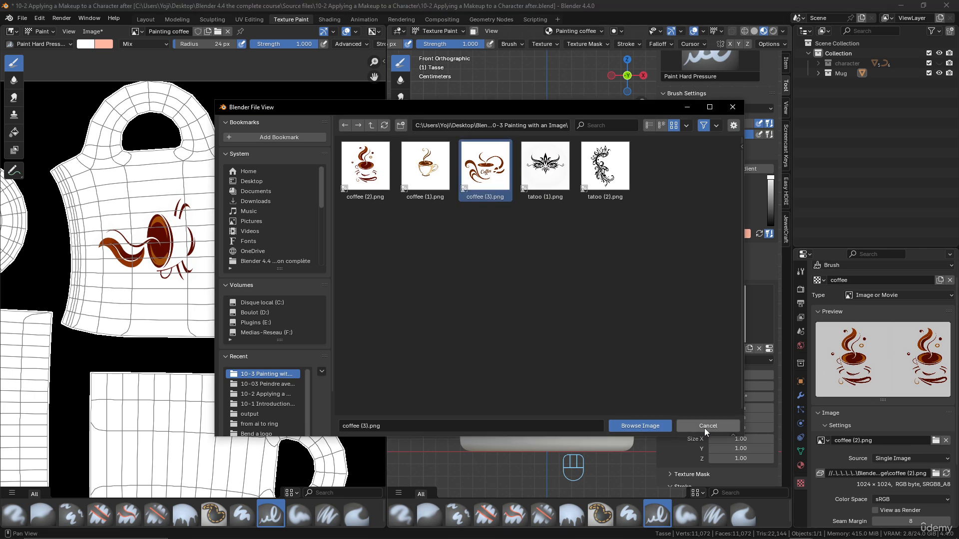
click(647, 425)
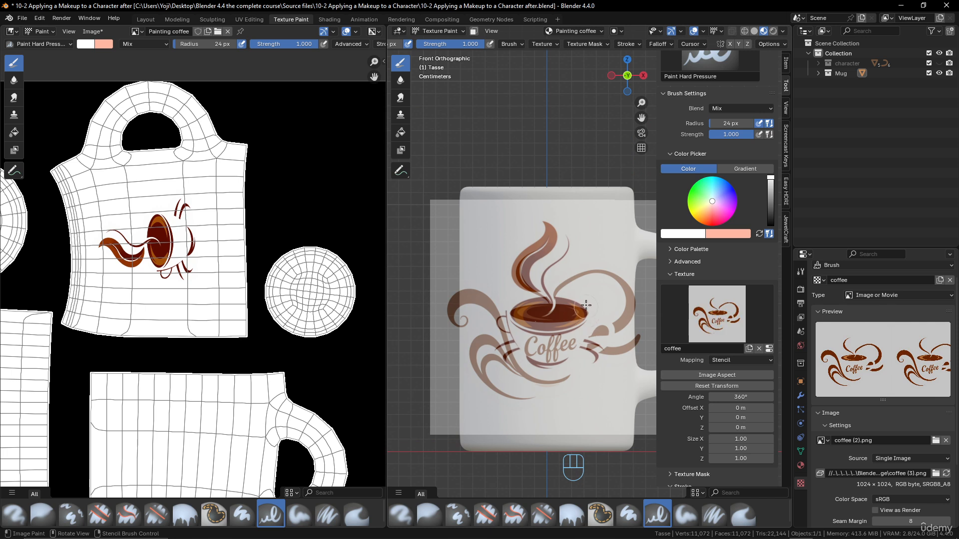
Enlarge the new stencil, rotate it to 7.28° and place its Coffee lettering just below the painted cup.
scroll(585, 324, down, 1)
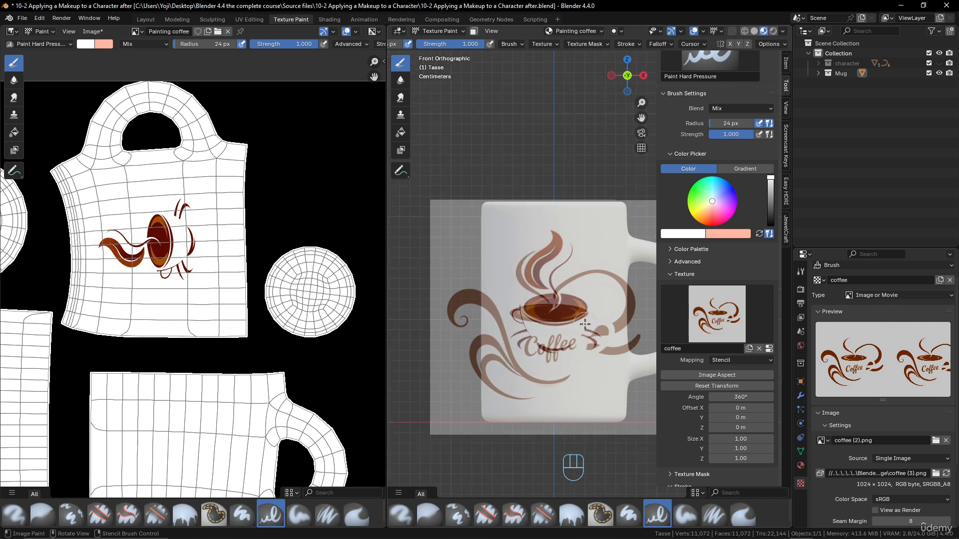
scroll(585, 324, up, 1)
right_drag(574, 309, 603, 302)
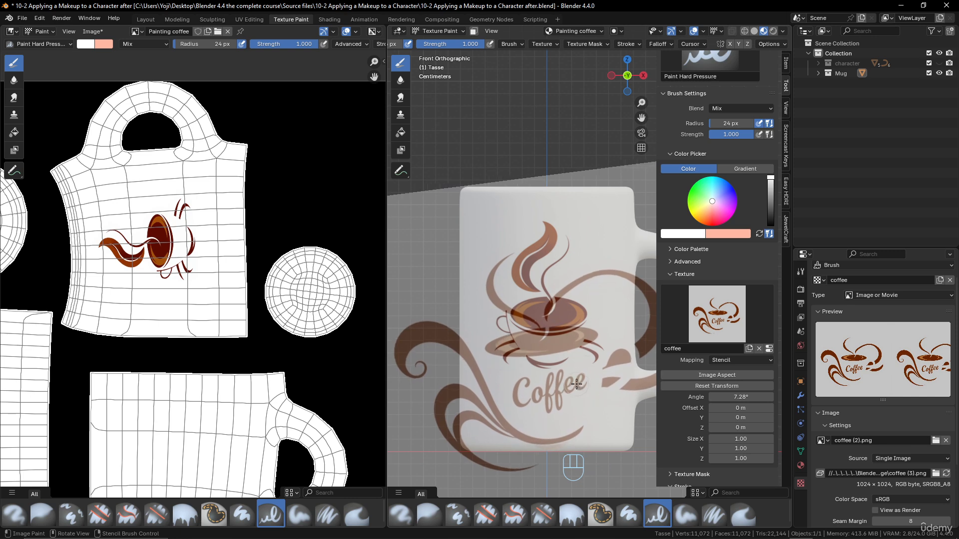
Paint the Coffee lettering below the cup, move the stencil up off it and check the result in front view.
mouse_move(583, 380)
mouse_down()
mouse_move(553, 378)
mouse_move(558, 403)
mouse_move(522, 384)
mouse_move(526, 394)
mouse_move(560, 382)
mouse_up()
mouse_move(595, 365)
right_down()
mouse_move(364, 242)
mouse_move(311, 263)
mouse_move(443, 265)
mouse_move(574, 352)
mouse_move(540, 312)
mouse_move(536, 127)
right_up()
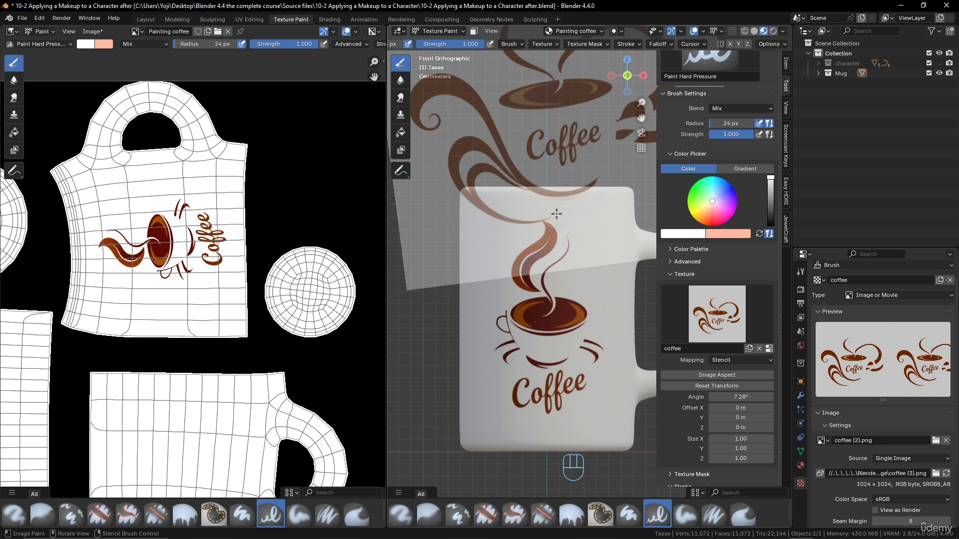
middle_drag(556, 214, 558, 229)
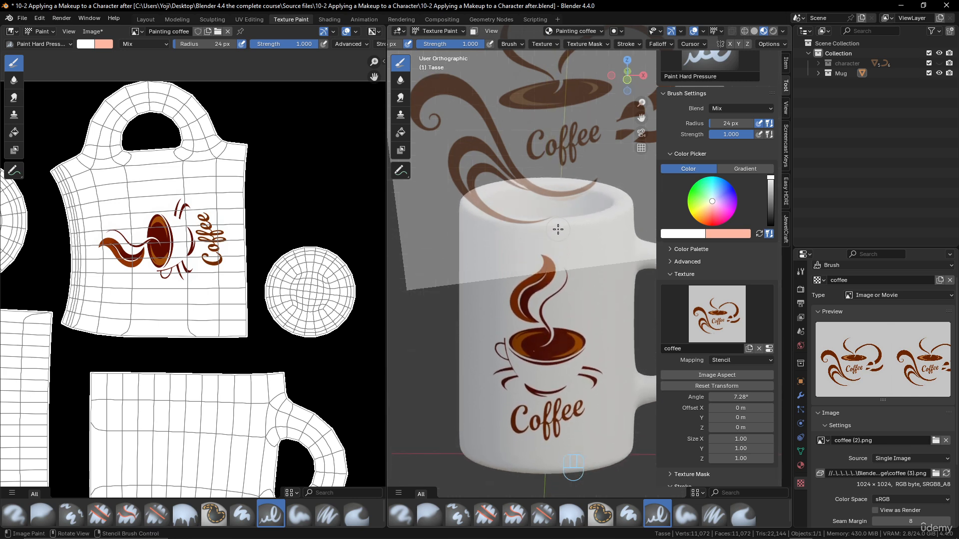
key(KP_1)
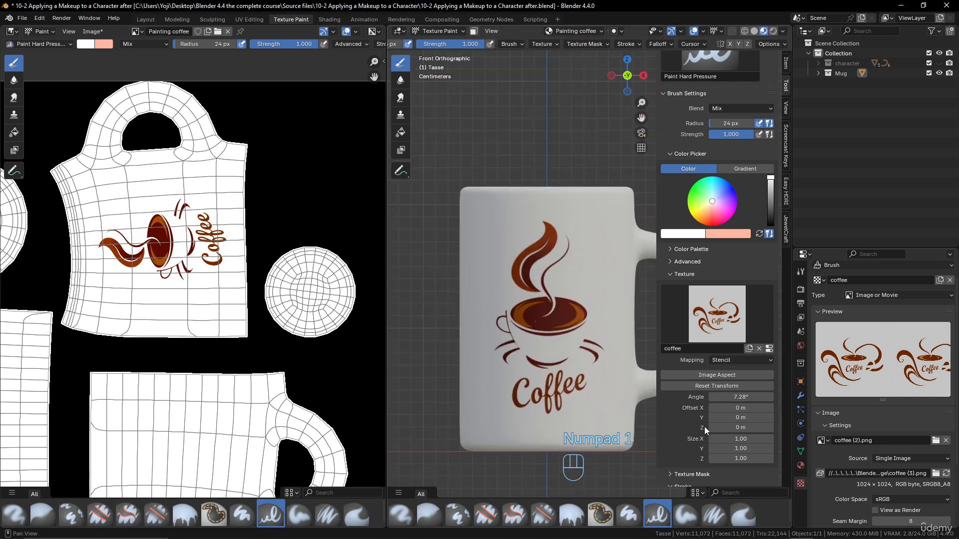
Mirror the stencil with a Size X of -1.00, shrink it, rotate it to 344° and place its swirls beside the Coffee lettering.
click(734, 439)
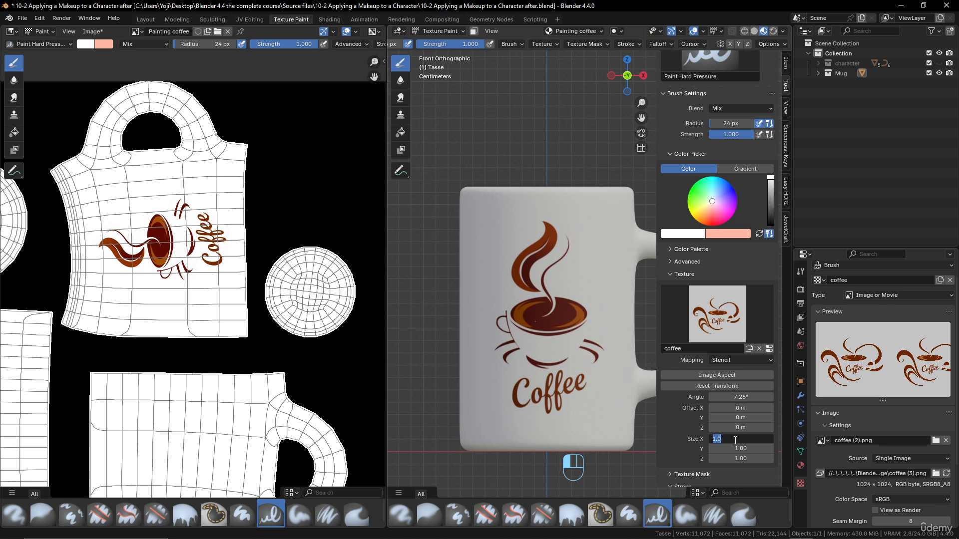
key(Return)
scroll(568, 221, down, 1)
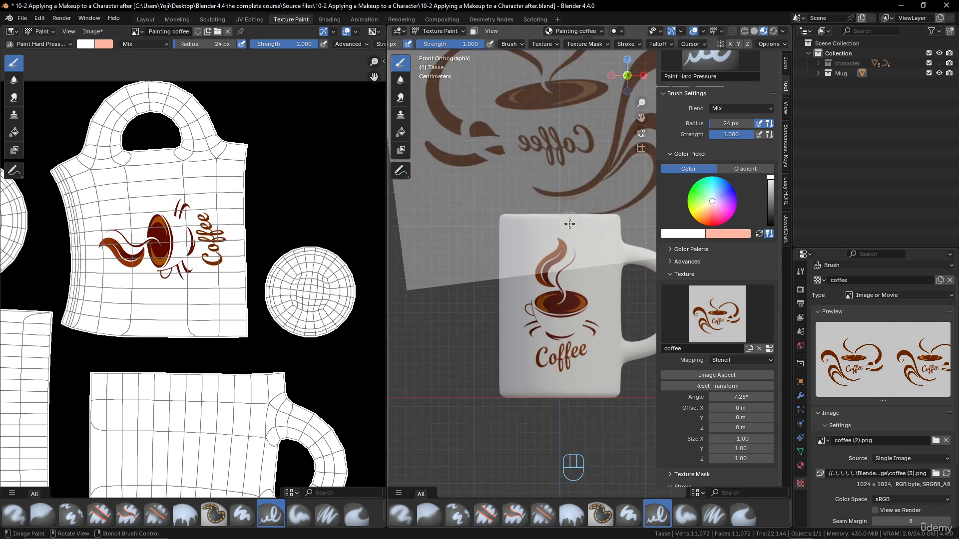
mouse_move(583, 199)
right_down()
mouse_move(544, 374)
mouse_move(553, 407)
mouse_move(587, 354)
mouse_move(574, 381)
mouse_move(606, 368)
mouse_move(602, 386)
mouse_move(624, 401)
mouse_move(606, 381)
mouse_move(609, 393)
right_up()
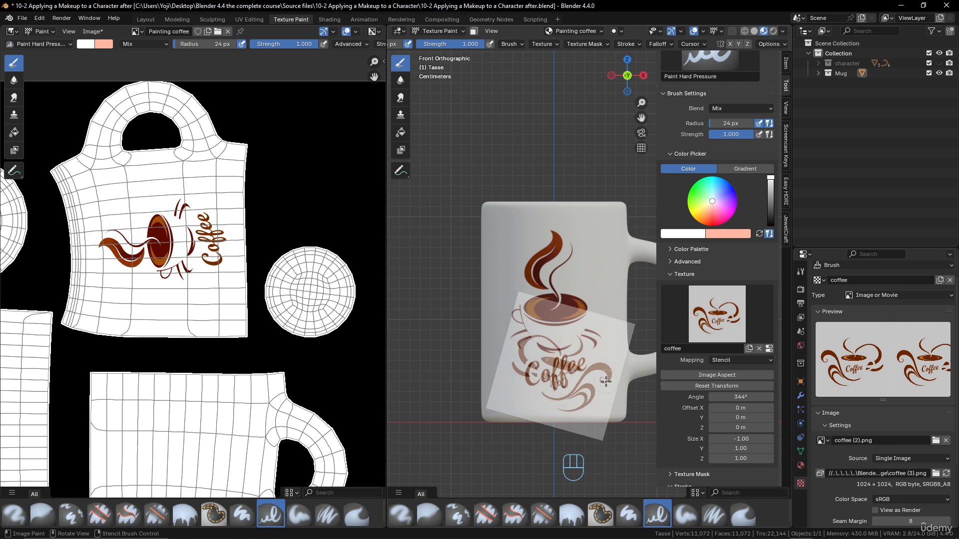
Set the brush radius to 11 px, try painting the mirrored swirls beside the lettering, move the stencil down, and undo the swirls.
key(f)
click(599, 381)
mouse_move(562, 390)
mouse_down()
mouse_move(591, 397)
mouse_move(582, 404)
mouse_up()
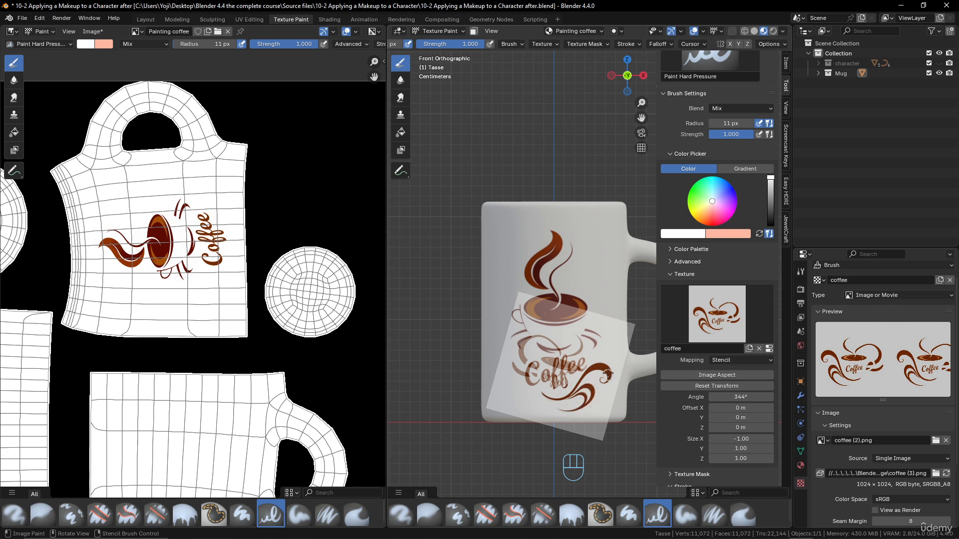
drag(609, 365, 605, 370)
mouse_move(605, 370)
right_down()
mouse_move(450, 334)
mouse_move(440, 345)
mouse_move(477, 340)
mouse_move(594, 369)
mouse_move(649, 428)
mouse_move(561, 439)
mouse_move(578, 395)
right_up()
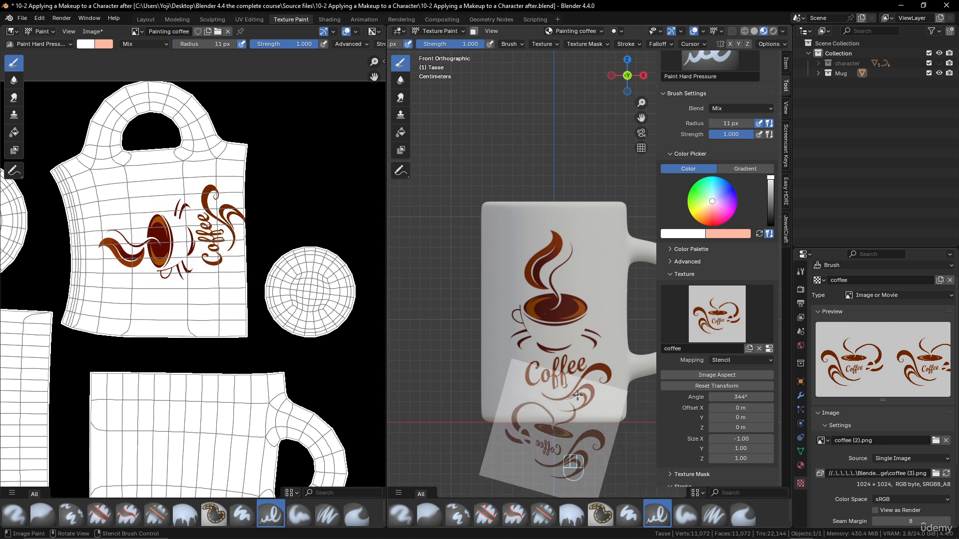
key(ctrl+z)
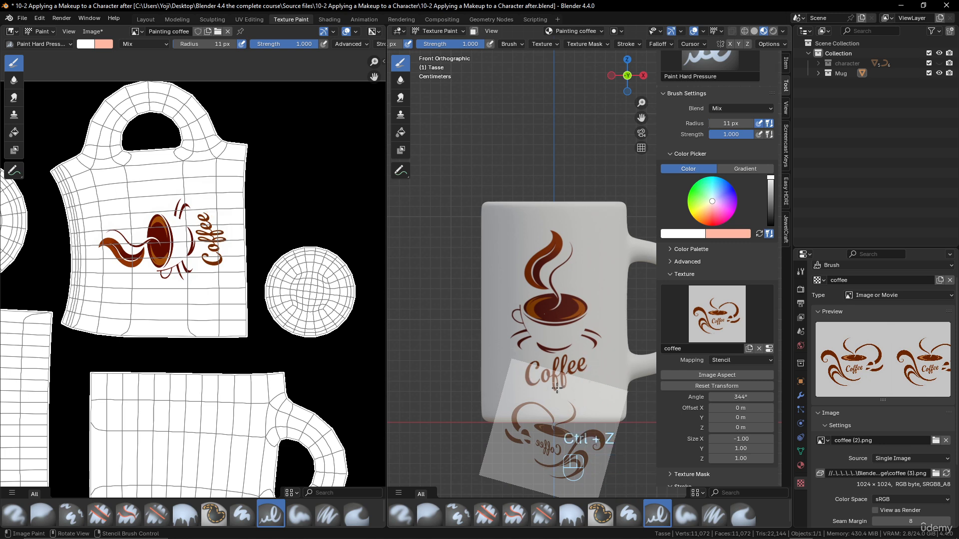
scroll(575, 335, down, 3)
scroll(600, 315, up, 2)
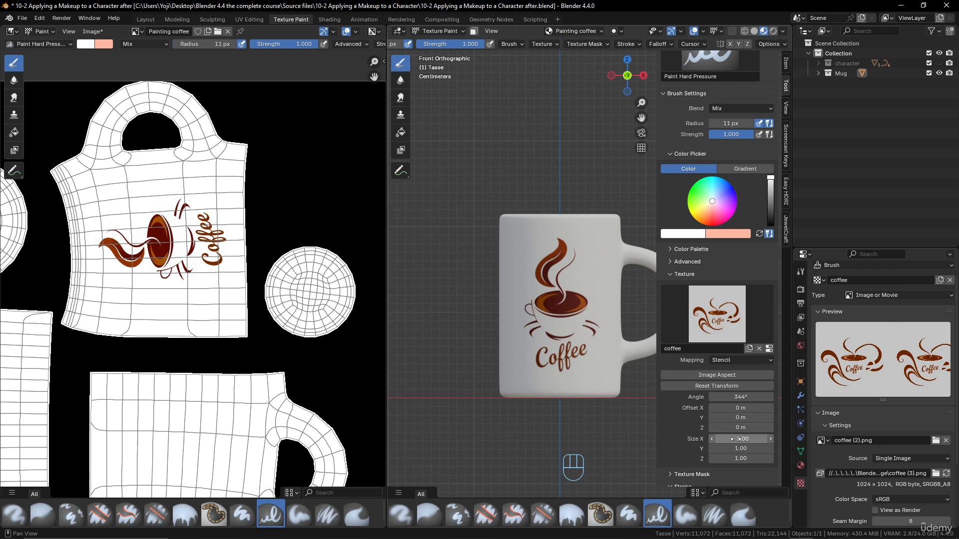
Reset the stencil's transform and set its Size X to 1.00.
click(732, 388)
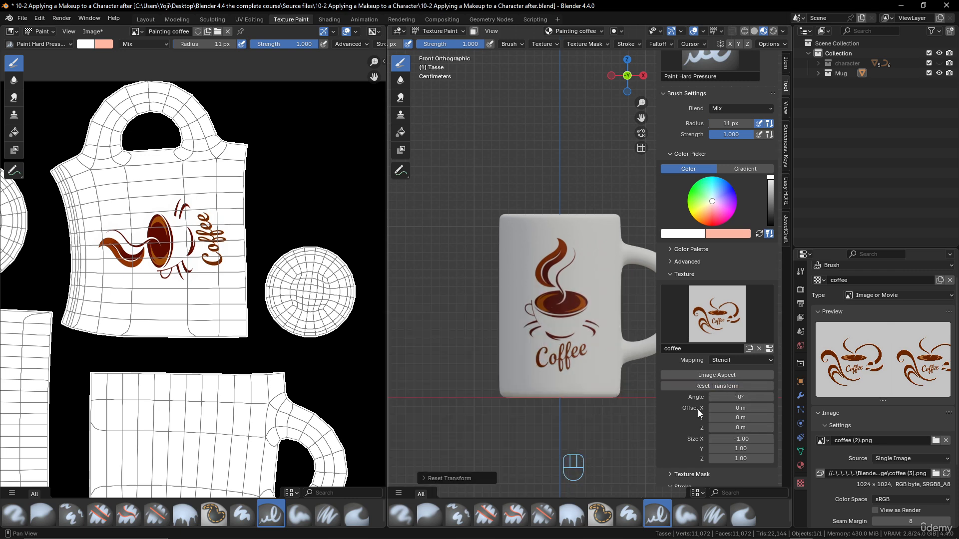
click(742, 438)
text(1)
key(Return)
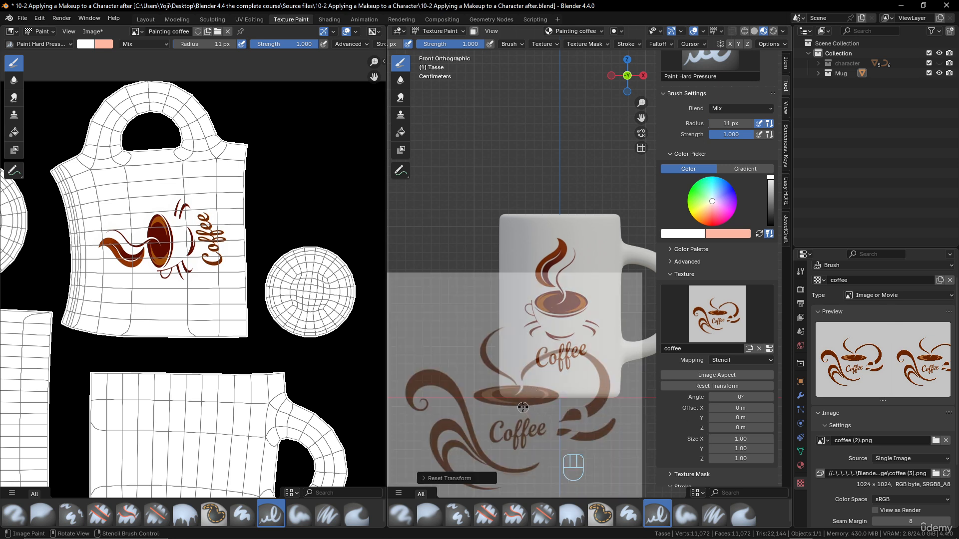
Move the stencil to the upper part of the mug and shrink it to roughly the mug's width.
mouse_move(523, 411)
right_down()
mouse_move(564, 379)
mouse_move(582, 270)
right_up()
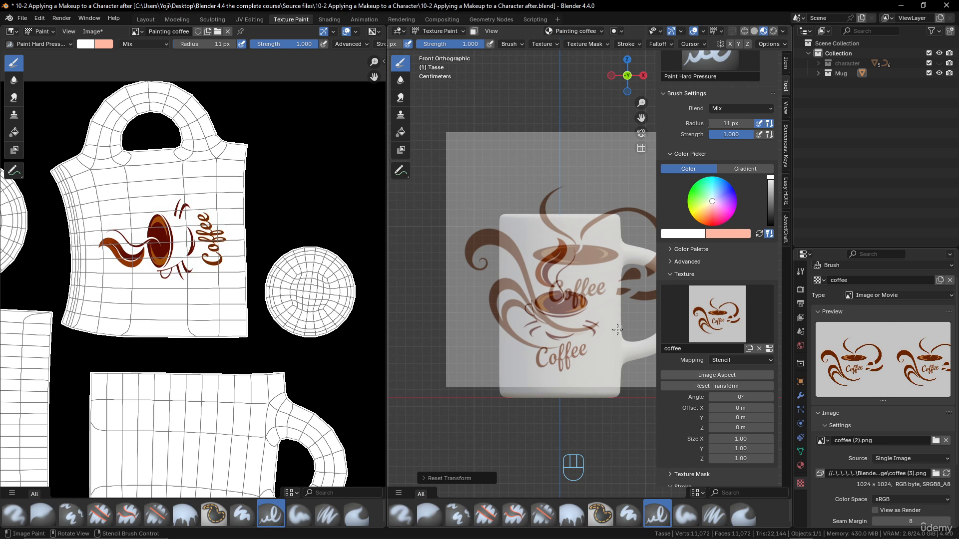
shift+right_drag(616, 327, 581, 300)
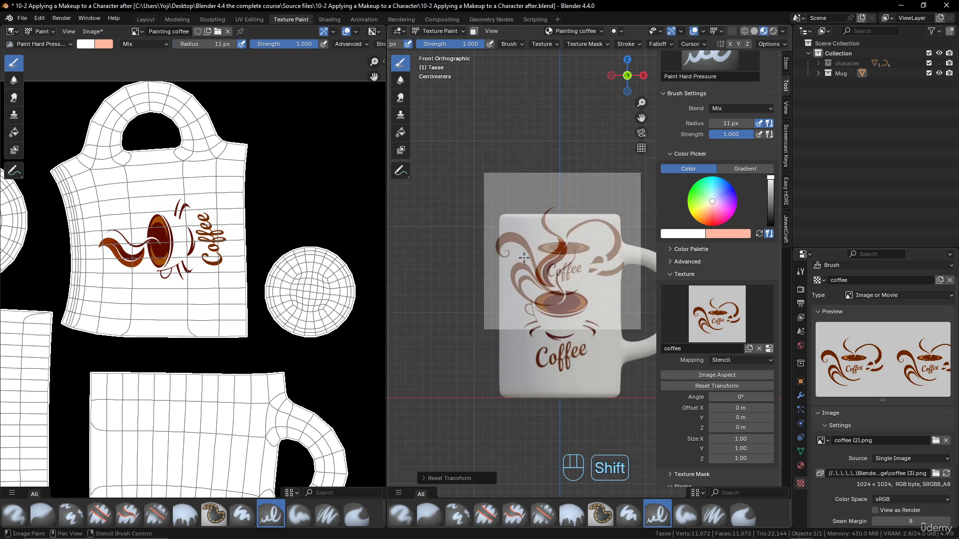
shift+right_drag(511, 247, 547, 264)
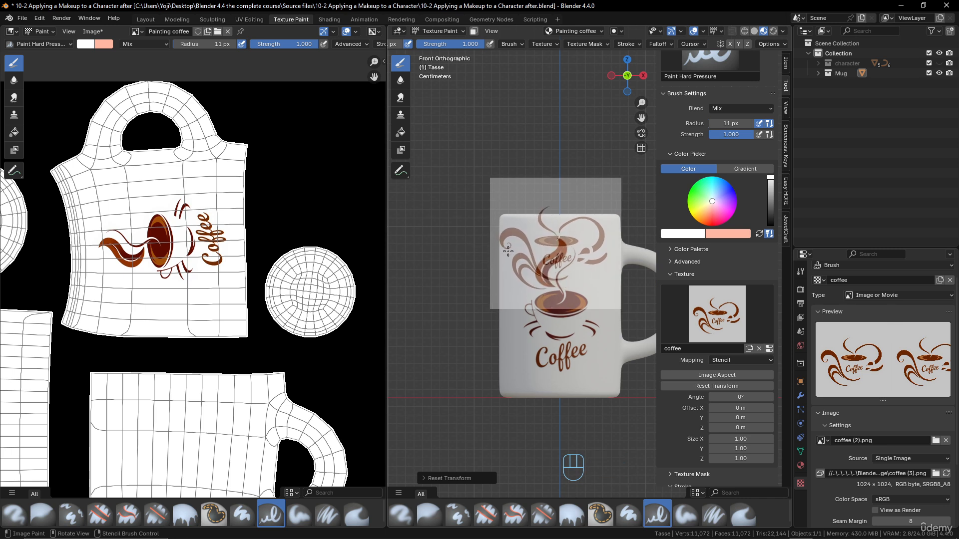
Try painting the stencil's outer swirl near the mug's rim, undo it, and return to the front view.
mouse_move(508, 250)
mouse_down()
mouse_move(506, 235)
mouse_move(520, 234)
mouse_move(501, 242)
mouse_move(514, 233)
mouse_move(522, 241)
mouse_move(503, 247)
mouse_move(502, 239)
mouse_up()
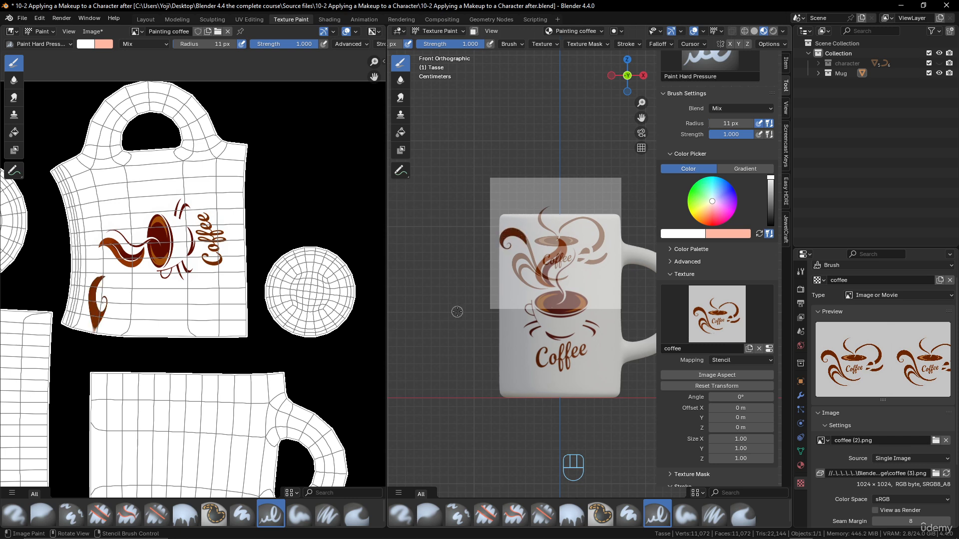
mouse_move(457, 311)
middle_down()
mouse_move(569, 315)
mouse_move(515, 302)
middle_up()
key(ctrl+z)
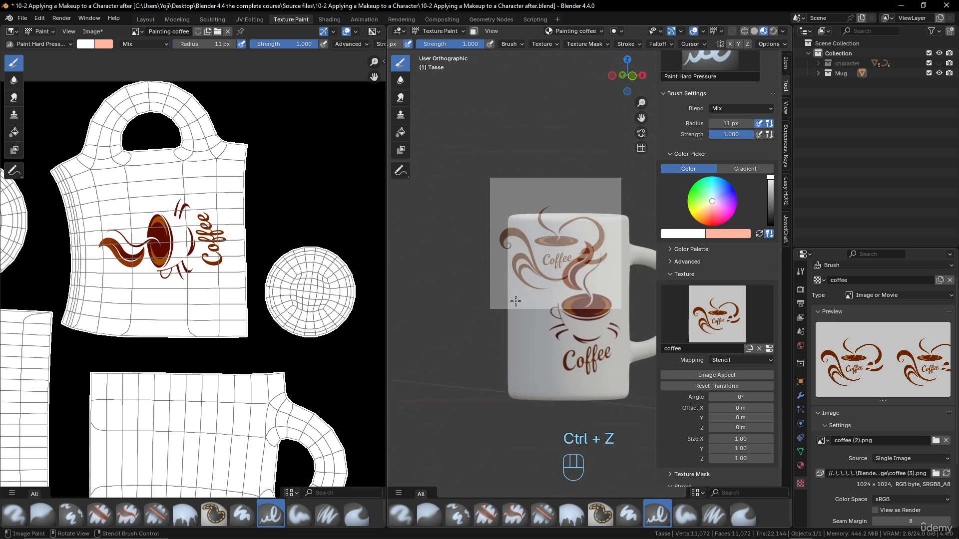
key(KP_3)
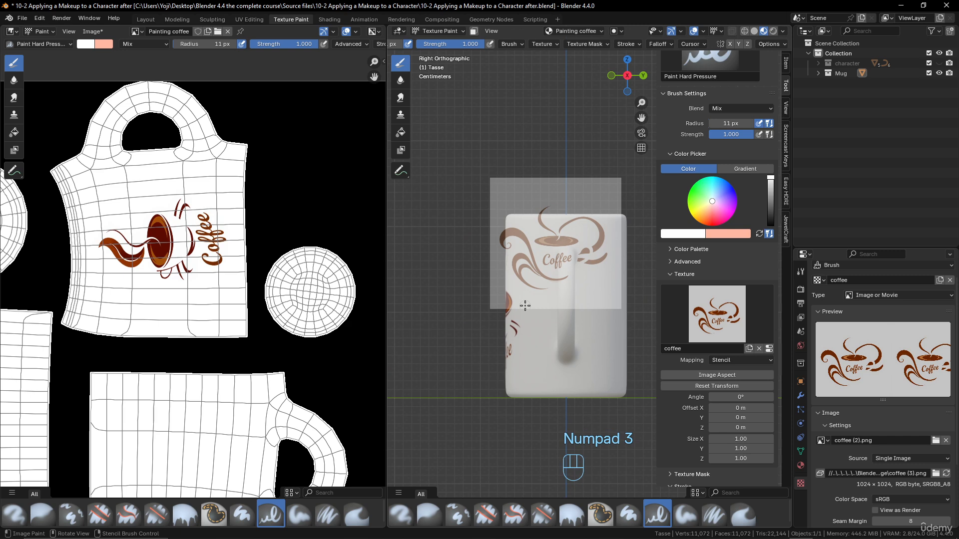
key(KP_1)
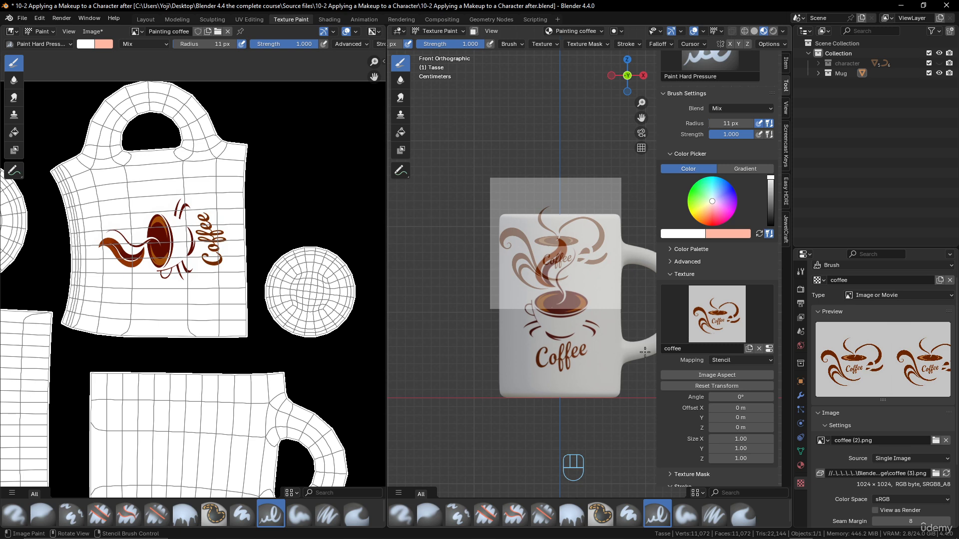
Collapse the brush's Texture settings and examine the Stroke settings and the options below them.
scroll(864, 434, down, 4)
scroll(876, 414, up, 4)
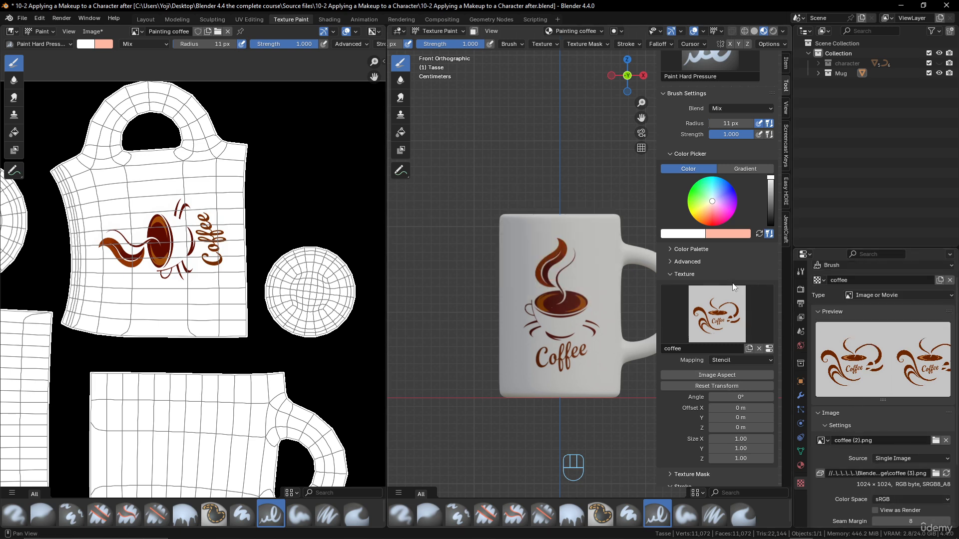
click(676, 273)
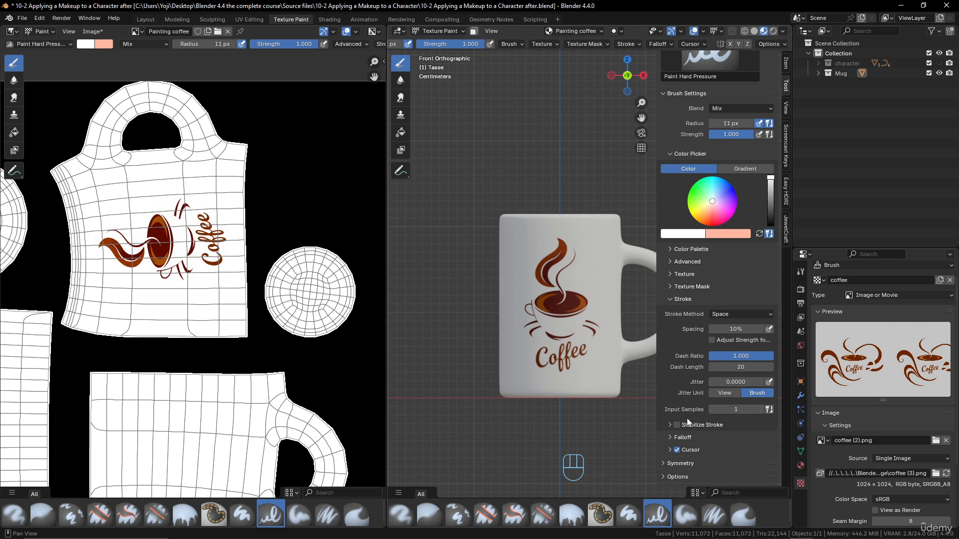
scroll(705, 412, down, 1)
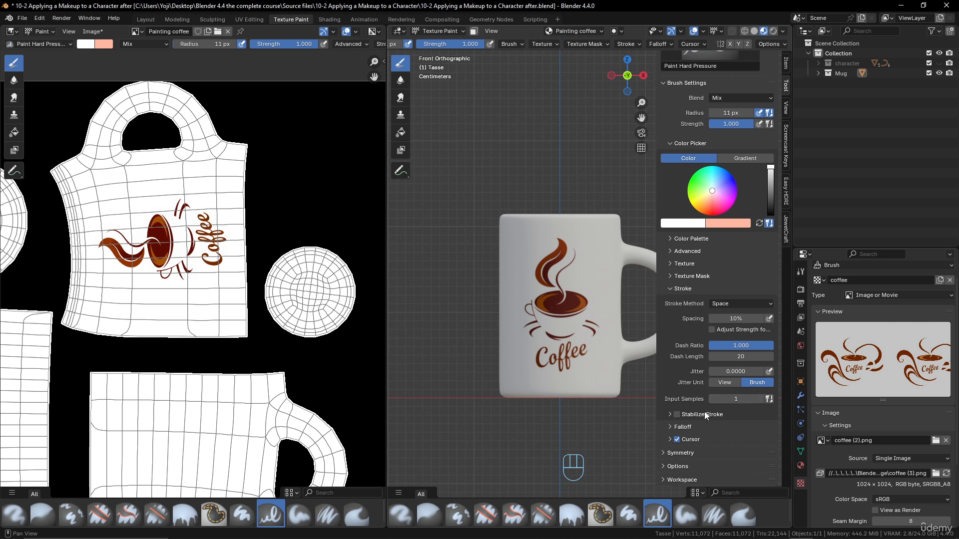
Turn off Occlude and Backface Culling in the painting options.
click(665, 466)
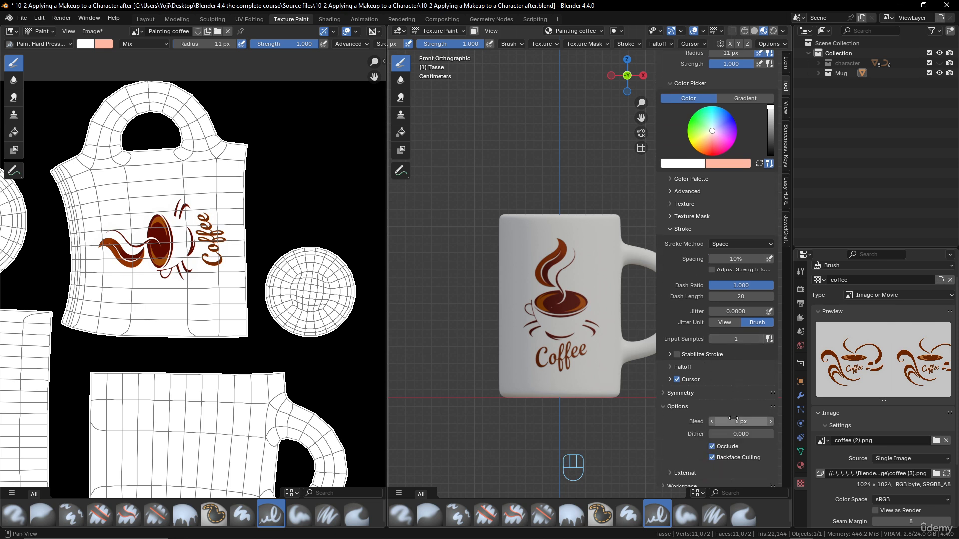
click(713, 440)
click(712, 450)
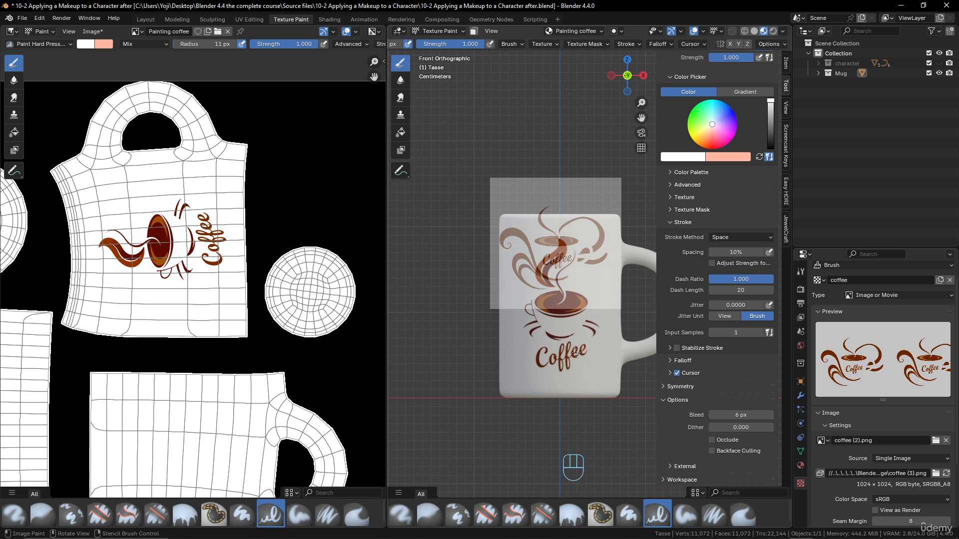
middle_drag(602, 326, 580, 339)
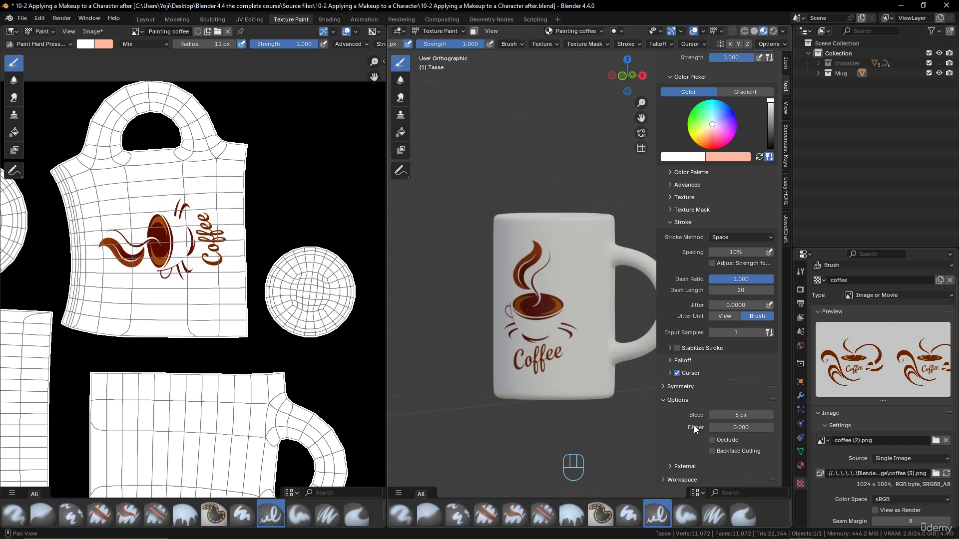
Turn Backface Culling and Occlude back on and collapse the painting options.
click(712, 451)
middle_drag(596, 357, 589, 363)
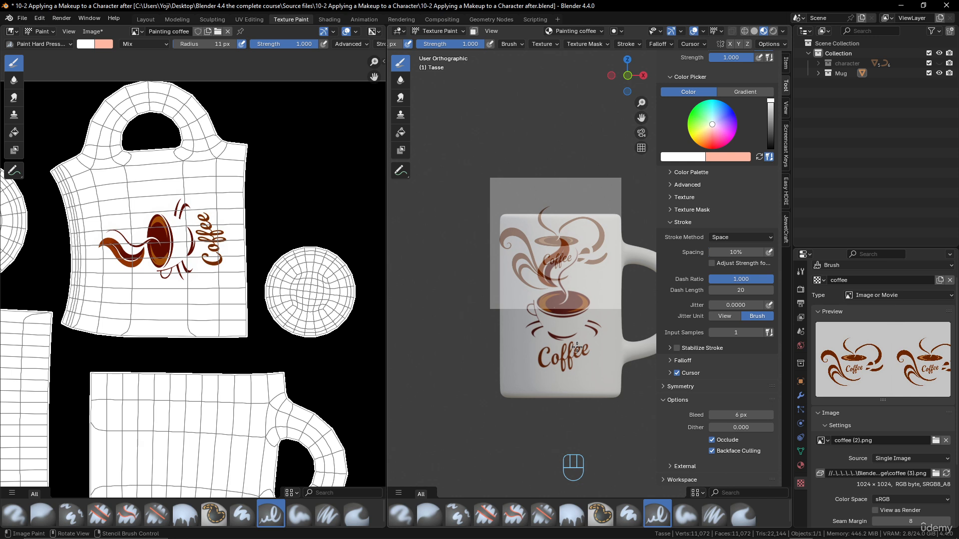
middle_drag(577, 348, 570, 345)
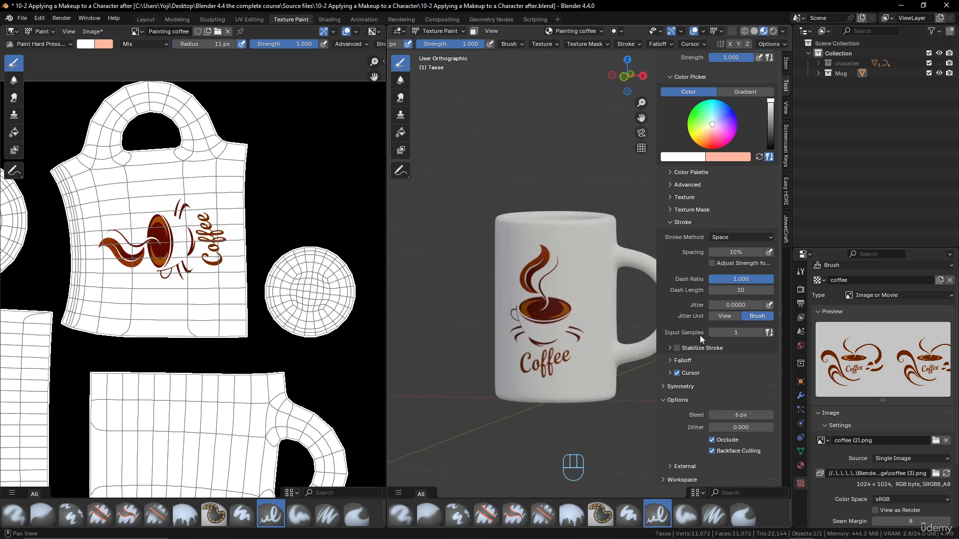
click(667, 400)
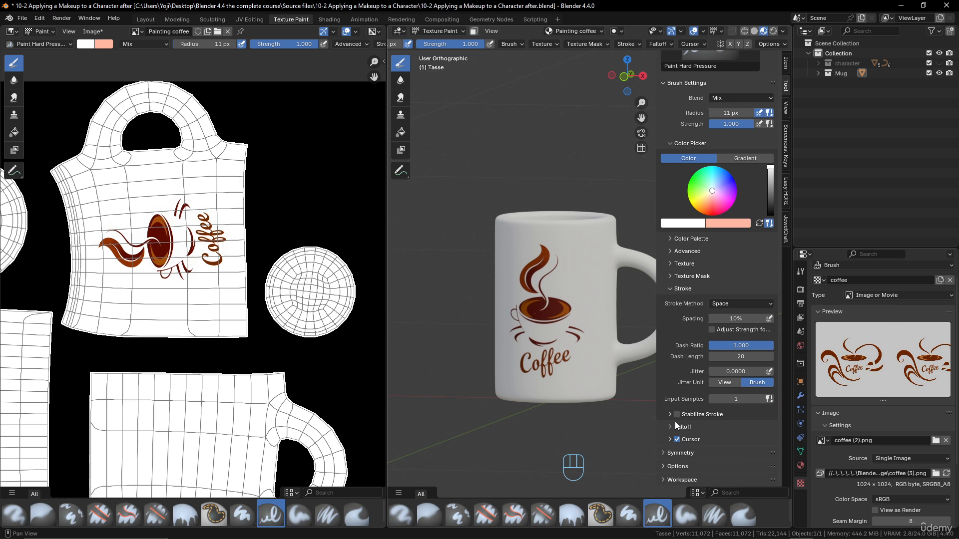
Collapse the Stroke settings, expand the Texture settings, and unlink the image from the brush's coffee texture.
click(679, 289)
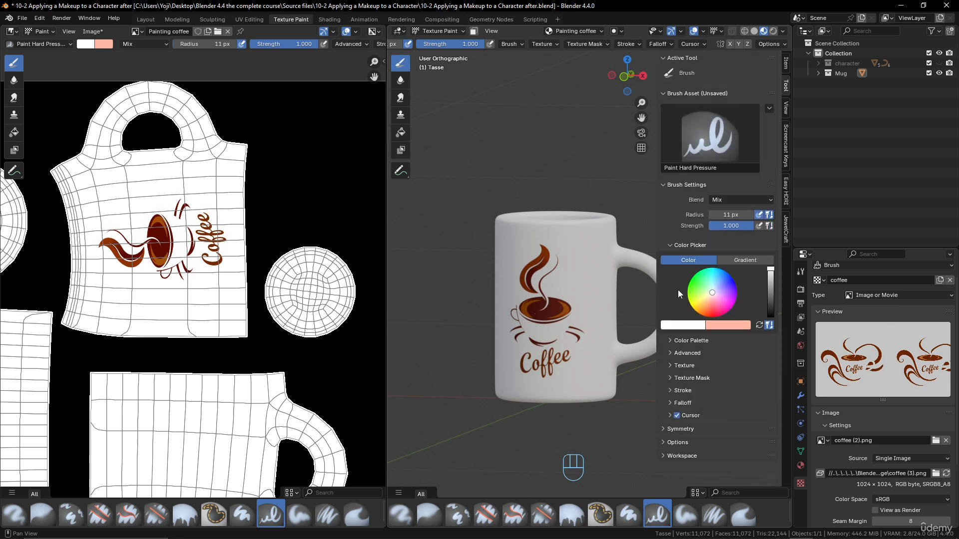
click(670, 365)
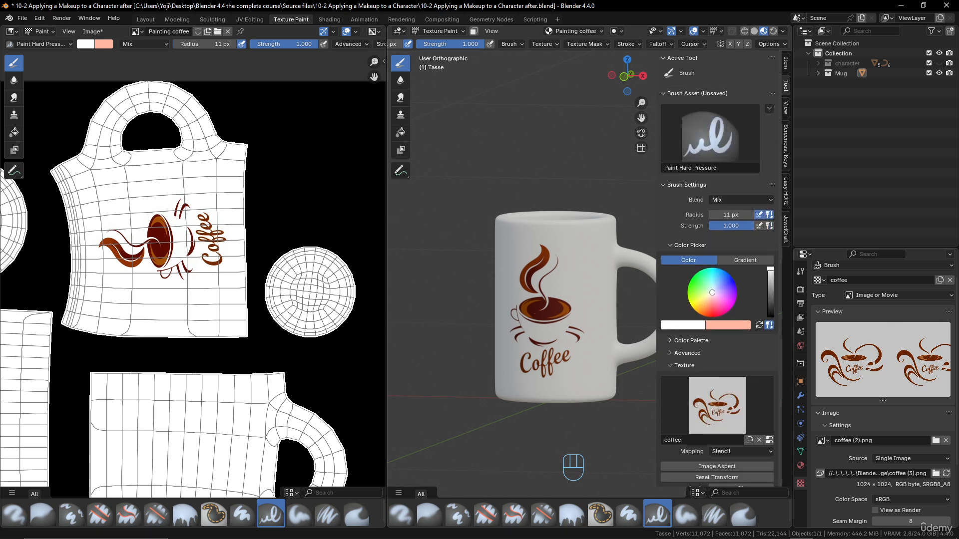
click(946, 440)
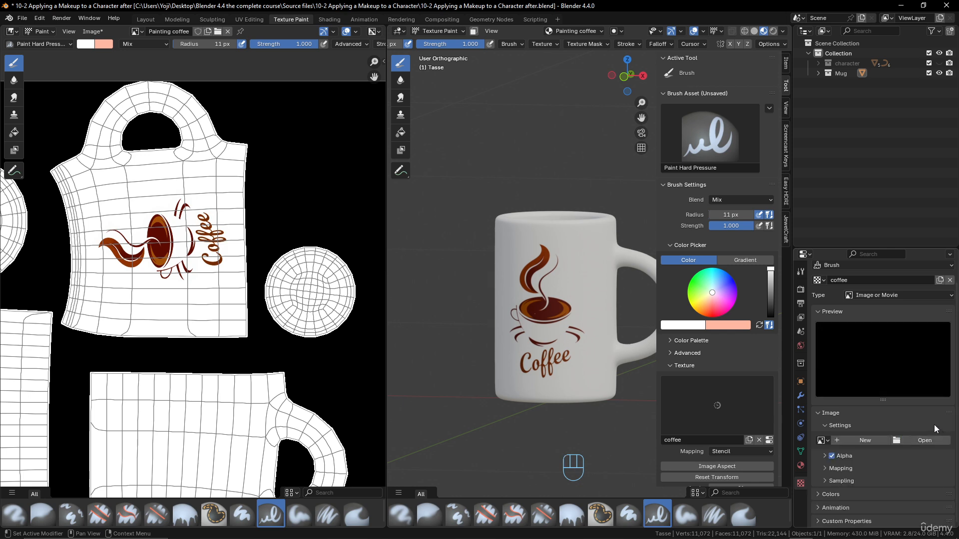
Load rocky_terrain_diff_2k.jpg from the Textures\Rocky terrain folder of 8-04 Using Texture Sets into the coffee texture.
click(926, 442)
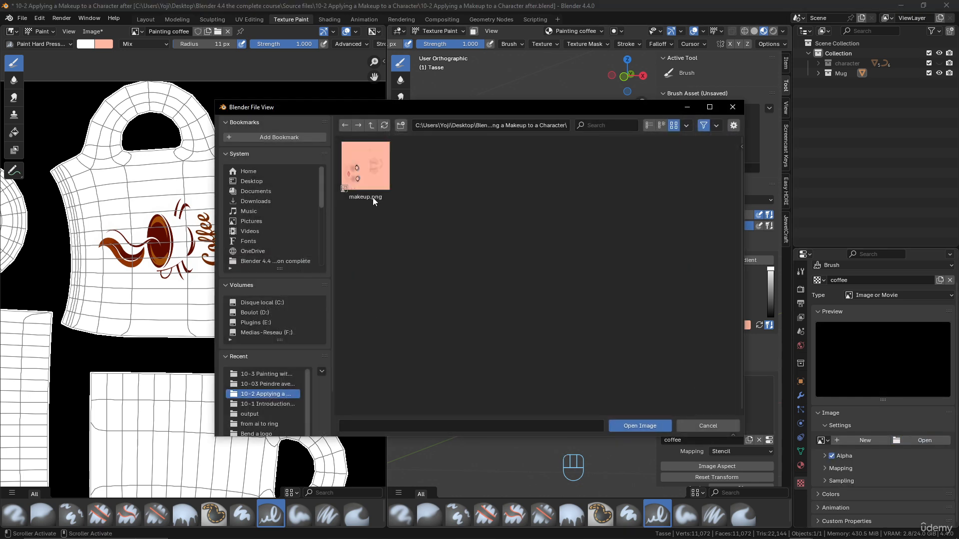
click(371, 125)
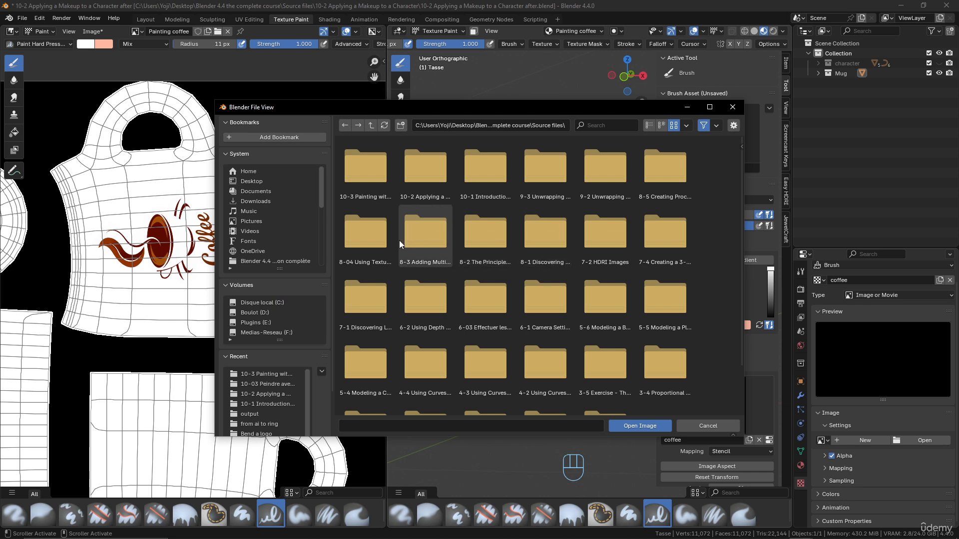
double_click(364, 241)
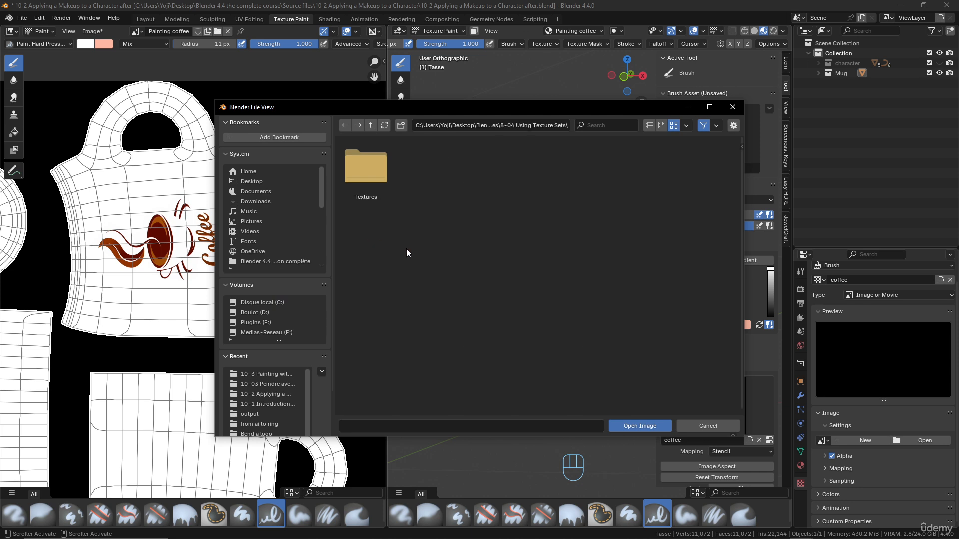
double_click(372, 172)
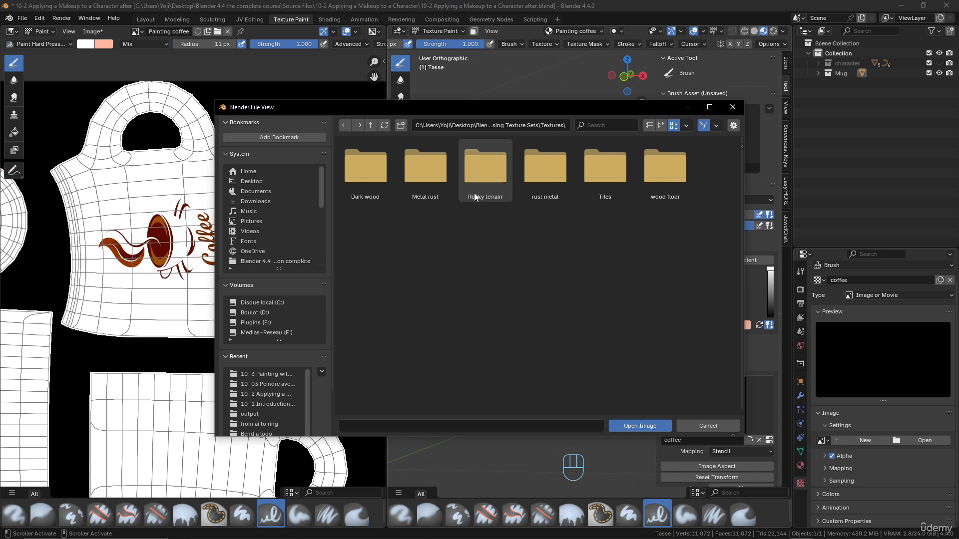
double_click(485, 168)
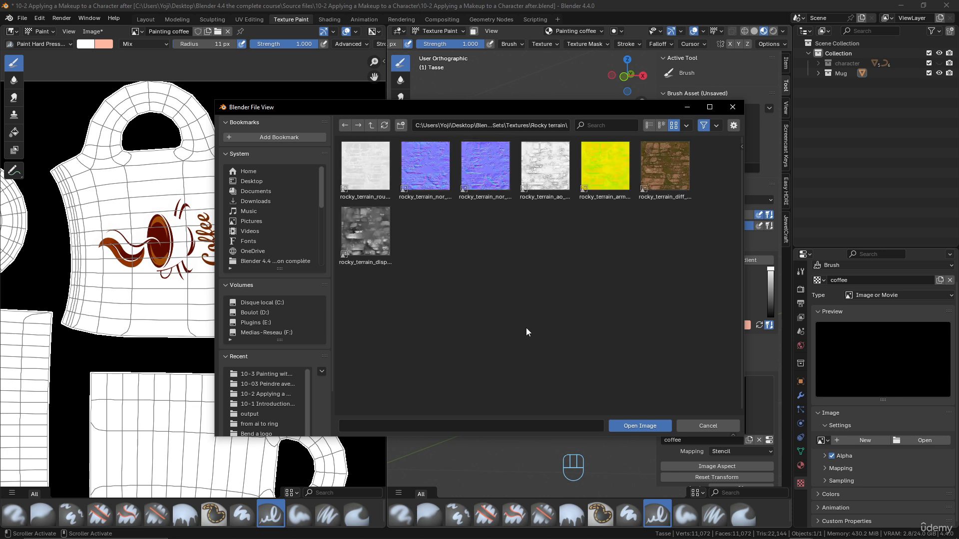
click(670, 169)
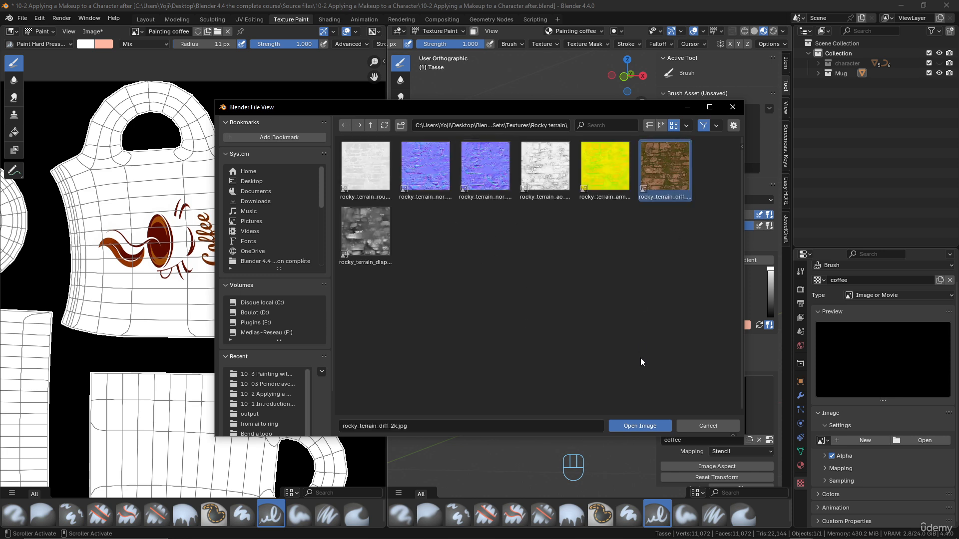
click(644, 426)
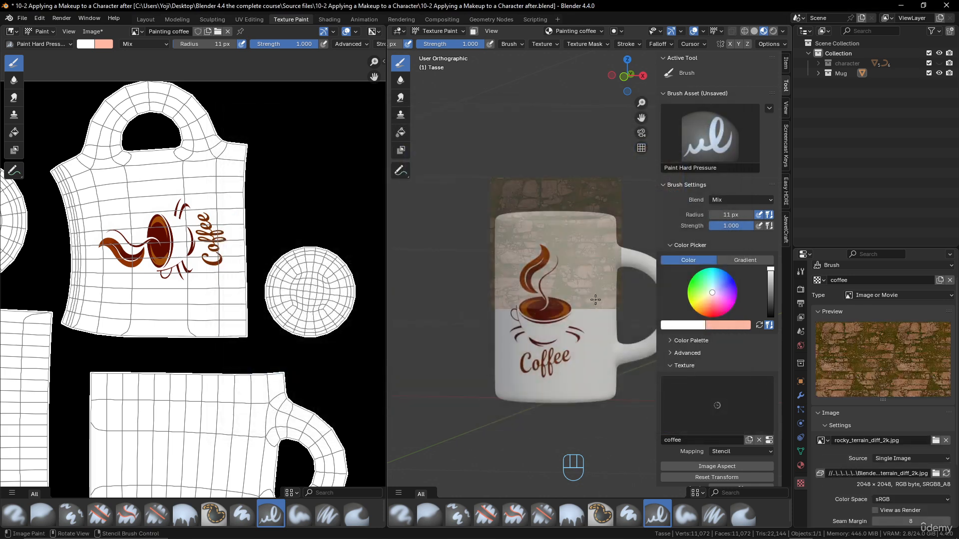
Orient the mug so its unpainted back faces the view and set the brush texture's mapping to View Plane.
middle_drag(504, 300, 442, 305)
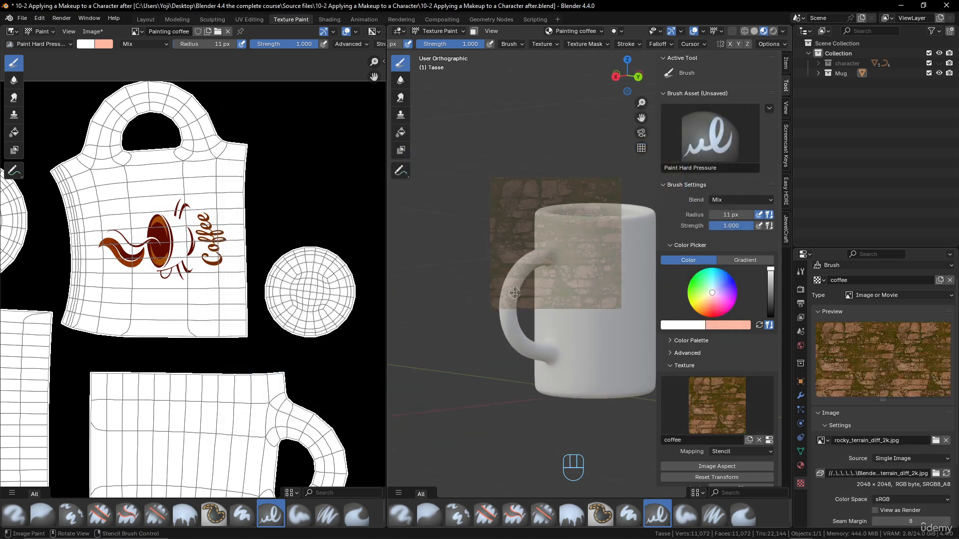
shift+middle_drag(620, 327, 569, 267)
scroll(536, 327, up, 2)
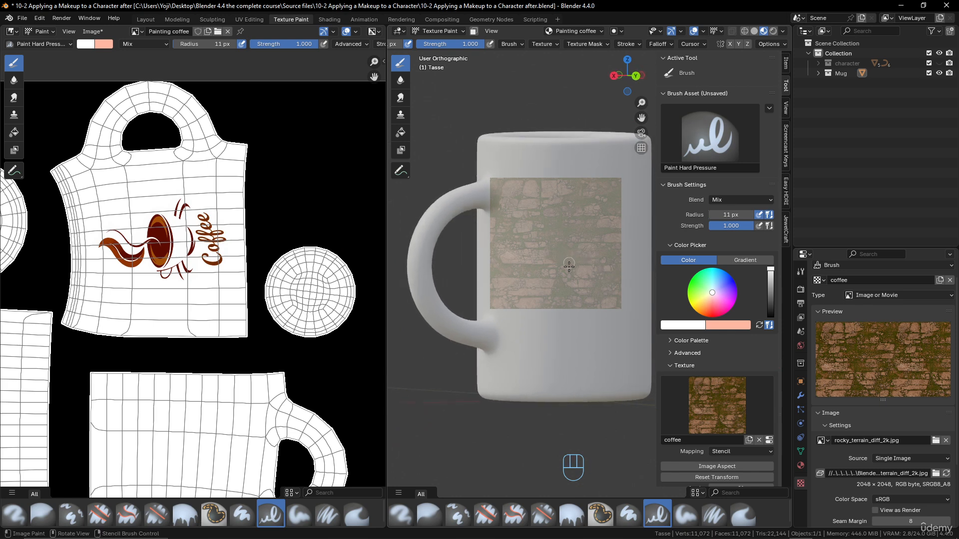
click(753, 452)
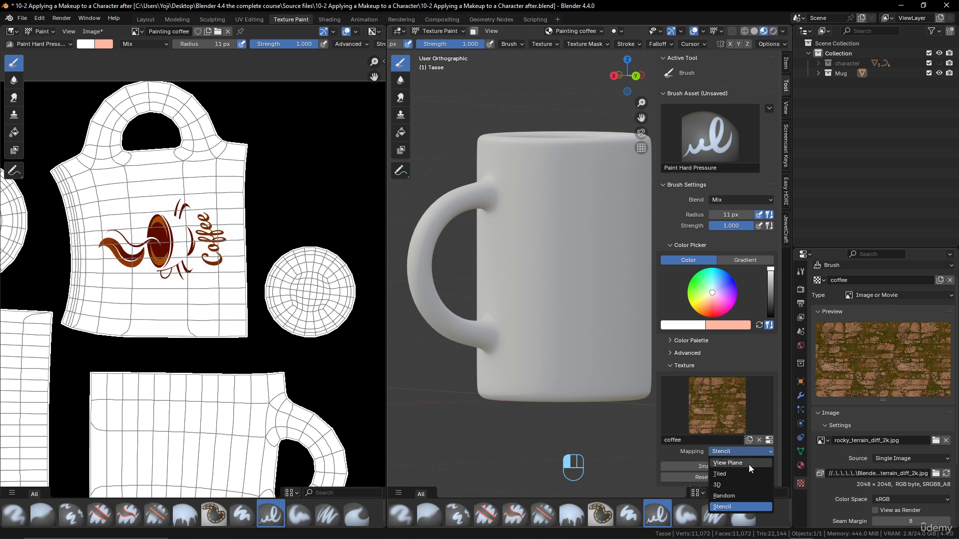
click(748, 464)
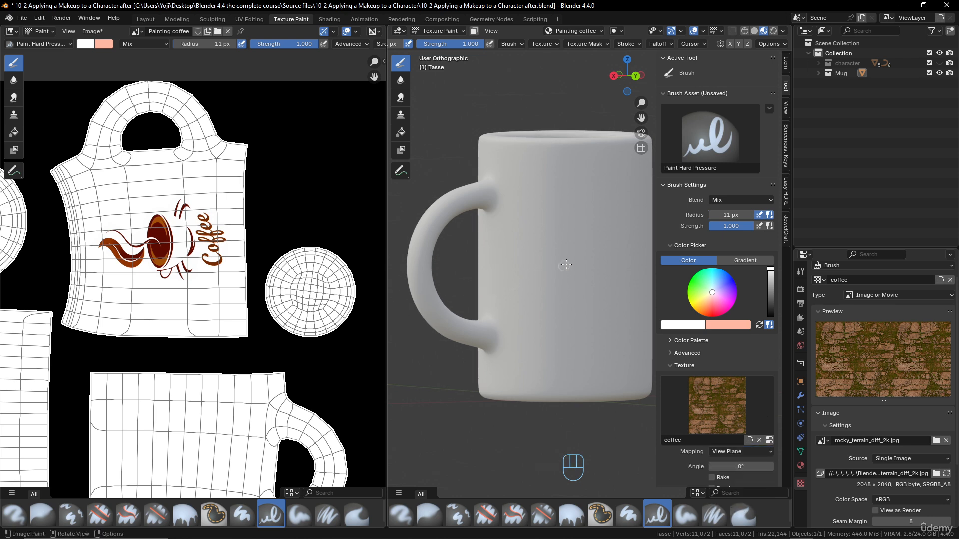
mouse_move(568, 260)
shift+middle_down()
mouse_move(546, 254)
mouse_move(570, 271)
shift+middle_up()
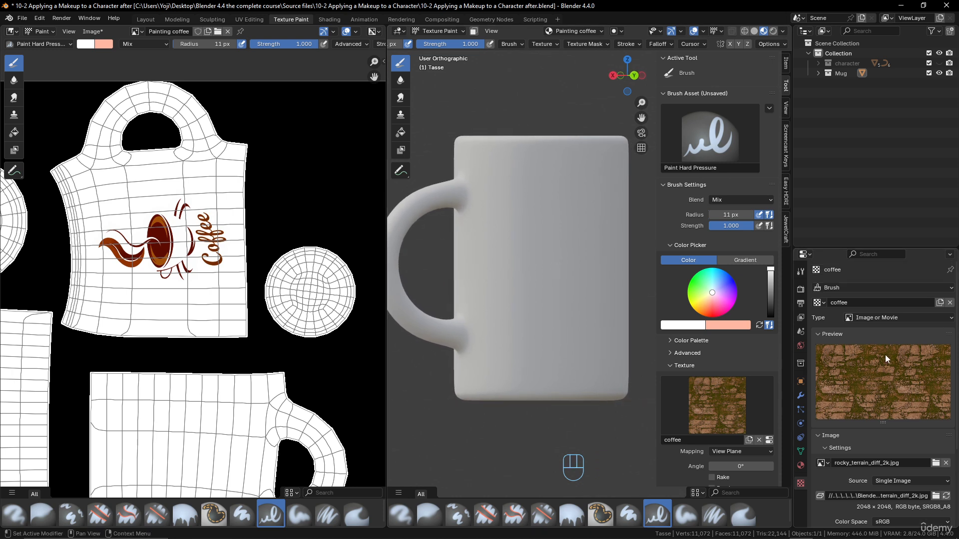
Collapse the Texture settings and set the brush's stroke method to Anchored.
click(672, 365)
click(669, 391)
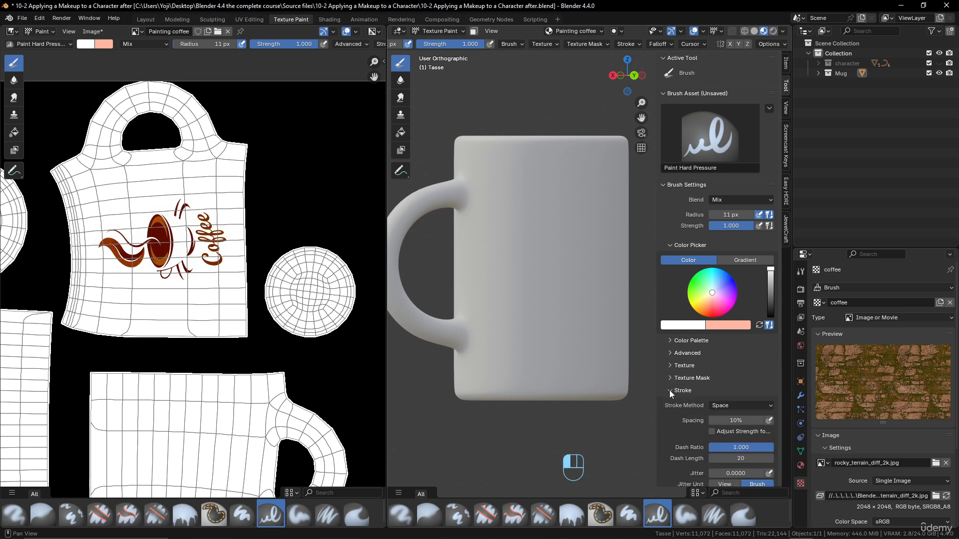
click(754, 406)
click(742, 459)
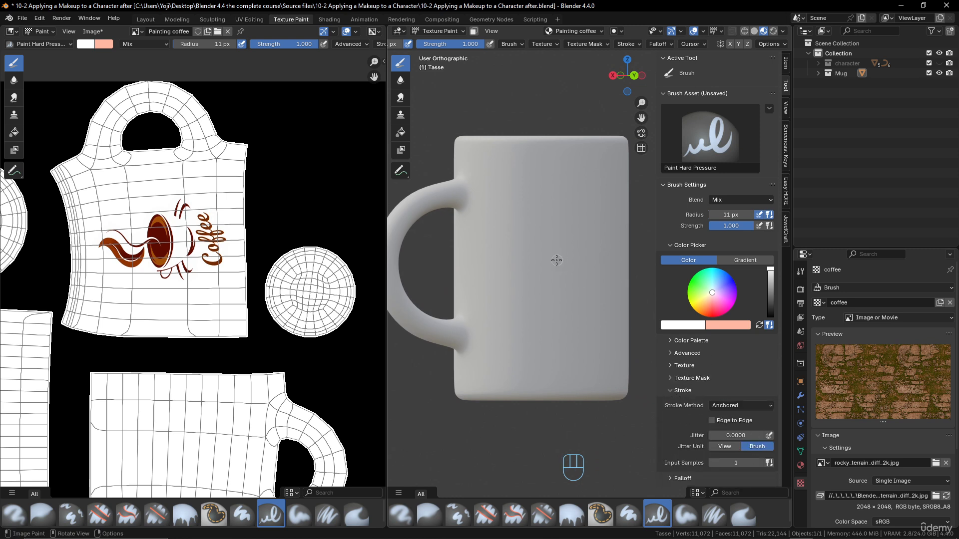
Paint four large overlapping patches of the rocky texture across the mug's blank back.
mouse_move(549, 257)
mouse_down()
mouse_move(597, 312)
mouse_move(595, 324)
mouse_up()
mouse_move(584, 247)
middle_down()
mouse_move(536, 270)
mouse_move(581, 248)
mouse_move(492, 257)
mouse_move(505, 260)
middle_up()
drag(550, 222, 597, 260)
mouse_move(549, 311)
mouse_down()
mouse_move(575, 366)
mouse_move(556, 336)
mouse_up()
middle_drag(508, 360, 490, 353)
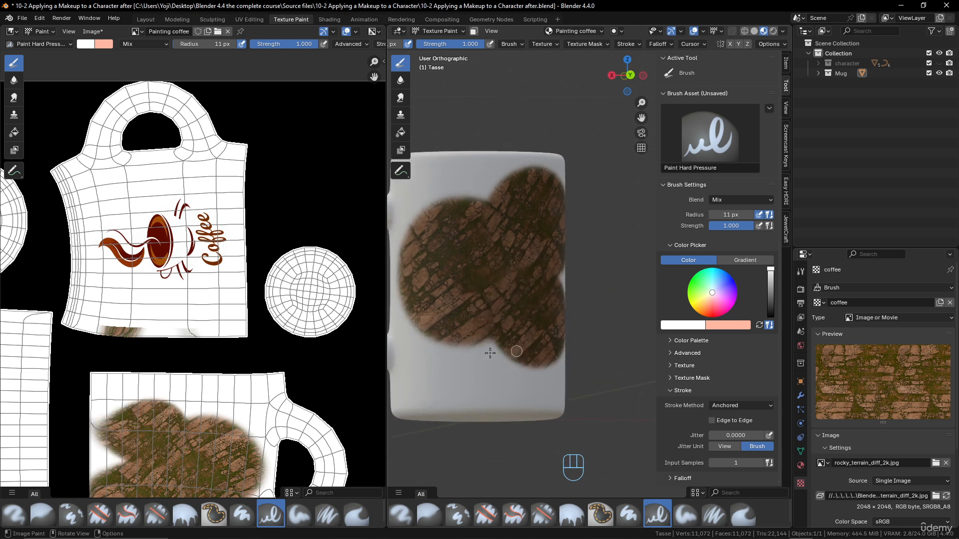
drag(490, 353, 488, 291)
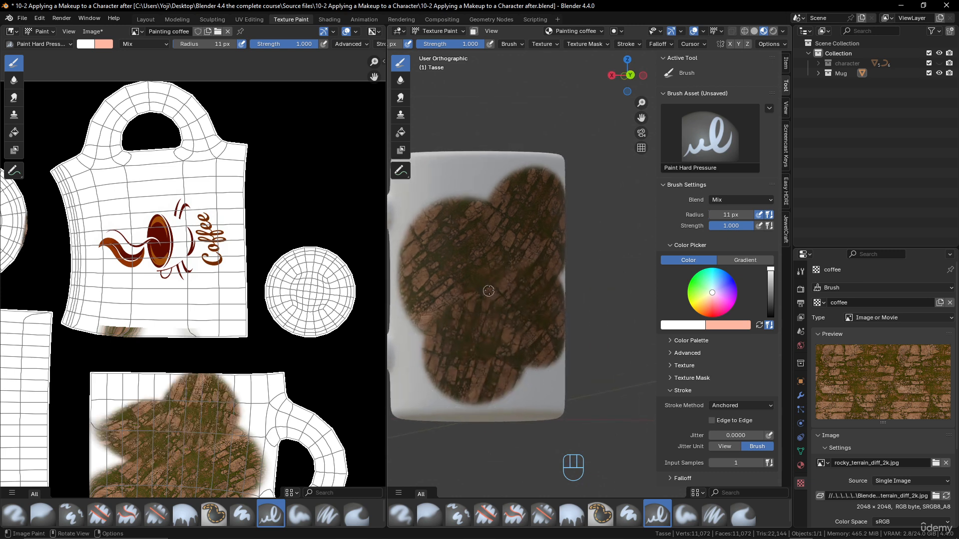
mouse_move(488, 290)
middle_down()
mouse_move(430, 302)
mouse_move(496, 304)
middle_up()
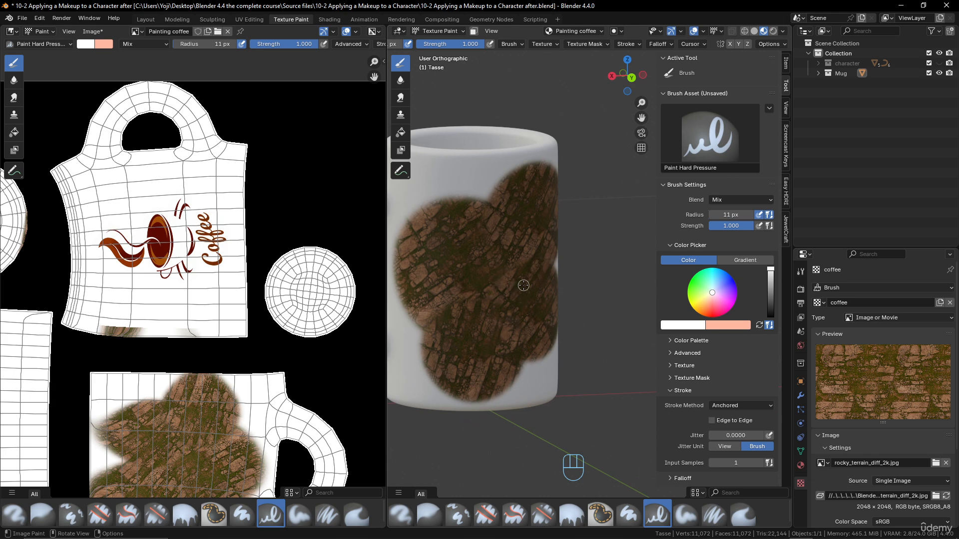
mouse_move(524, 284)
middle_down()
mouse_move(495, 270)
mouse_move(530, 253)
mouse_move(478, 243)
mouse_move(510, 261)
middle_up()
scroll(509, 262, up, 1)
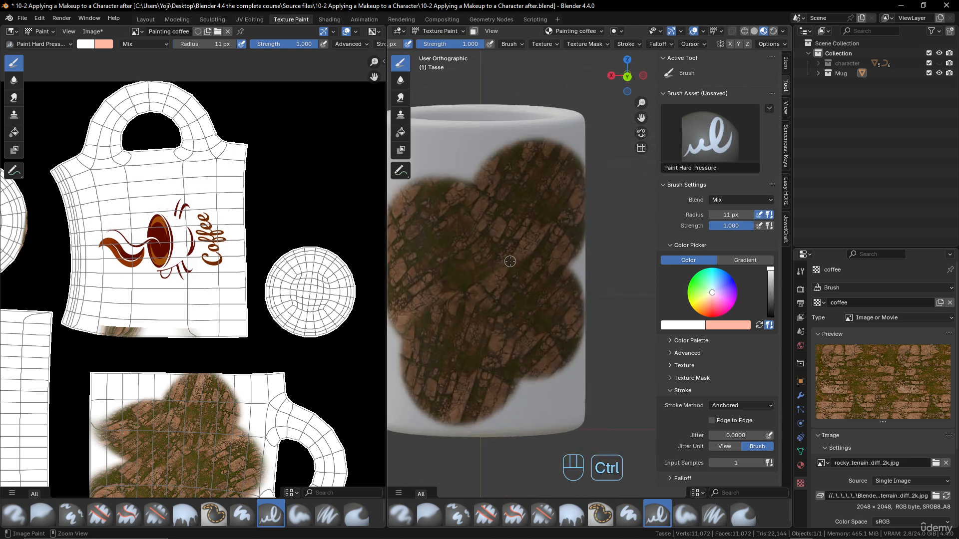
Undo the four rocky patches and return to the mug's side with the coffee logo.
key(ctrl+z)
key(ctrl+z)
key(ctrl+z)
key(ctrl+z)
scroll(510, 260, down, 2)
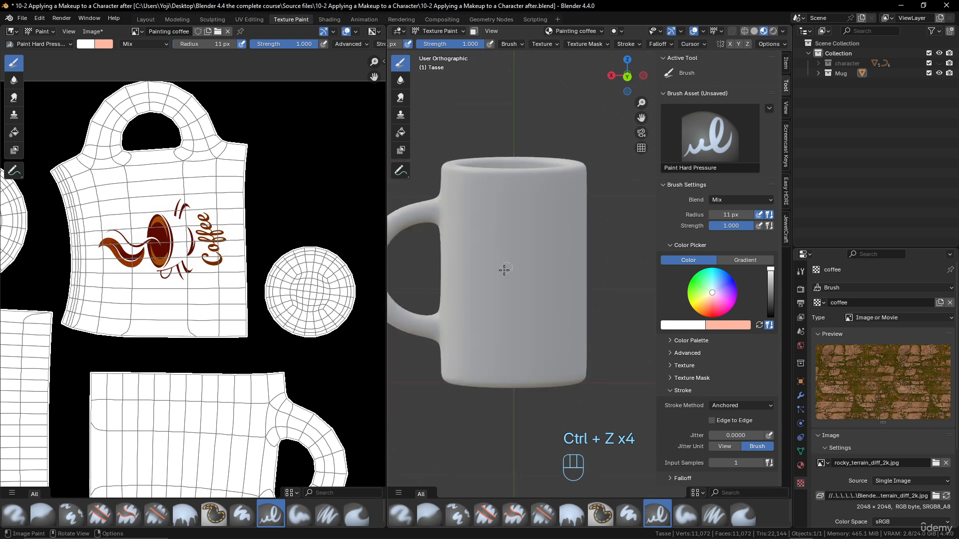
mouse_move(505, 270)
middle_down()
mouse_move(594, 307)
mouse_move(564, 284)
mouse_move(506, 269)
middle_up()
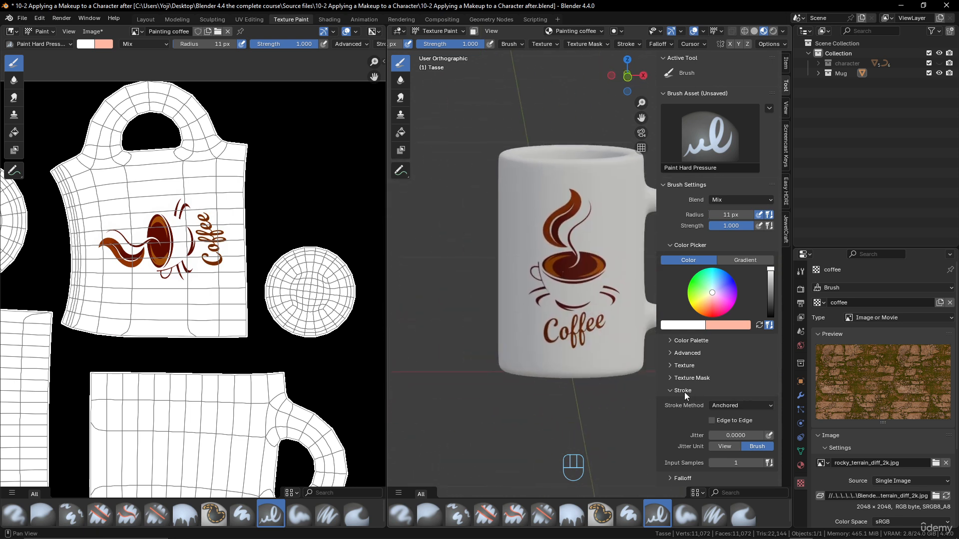
Collapse the Stroke settings, reopen the Texture settings, and set the brush texture's mapping to Stencil.
click(672, 390)
click(669, 366)
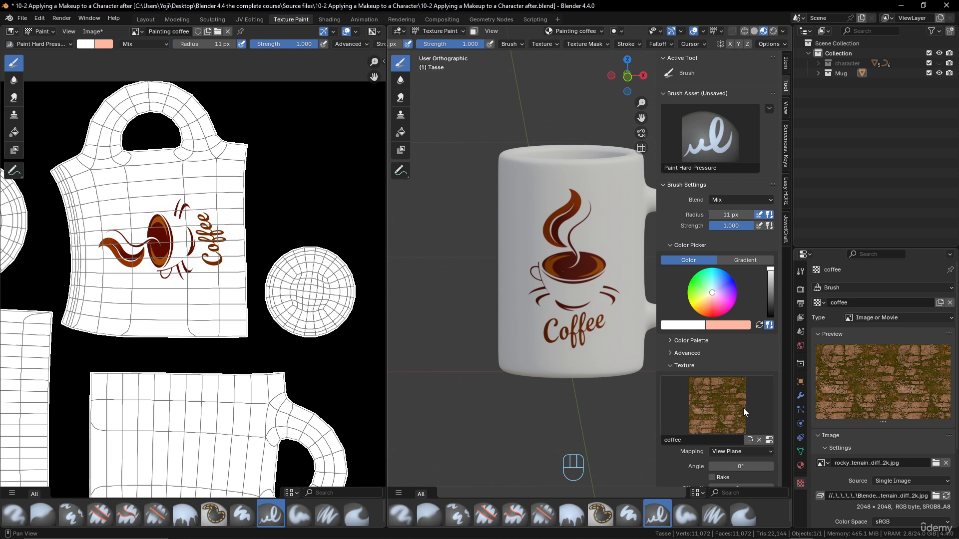
click(763, 451)
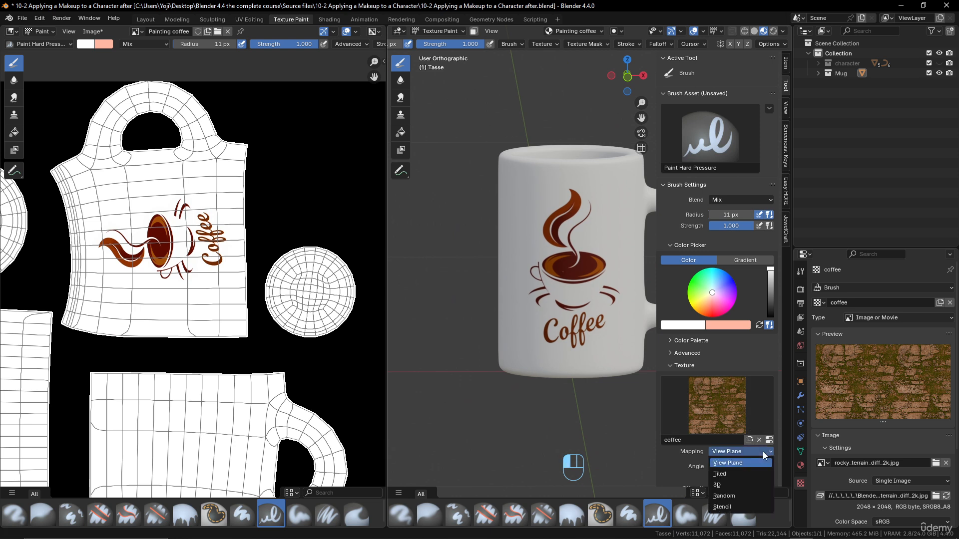
click(738, 507)
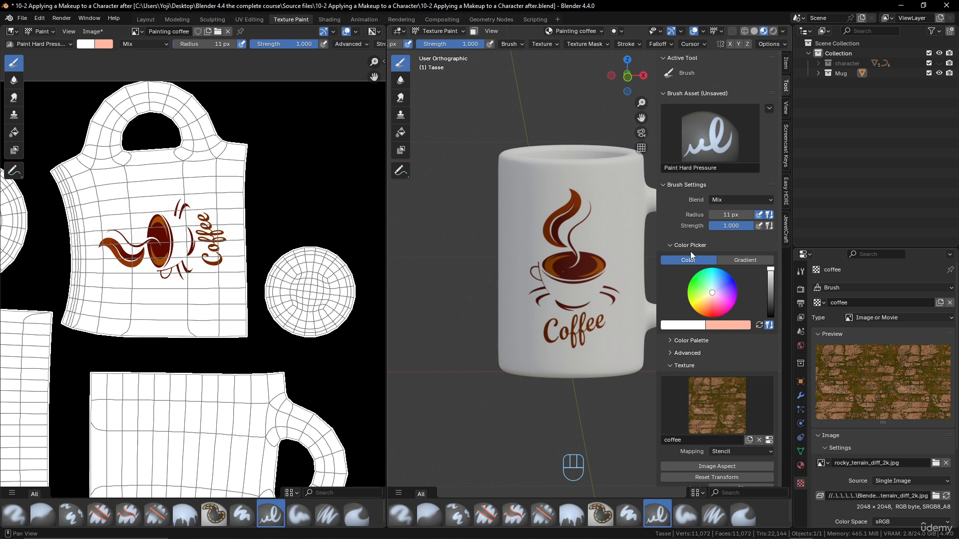
Expand the Stroke settings and set the brush's stroke method to Space.
scroll(689, 448, down, 6)
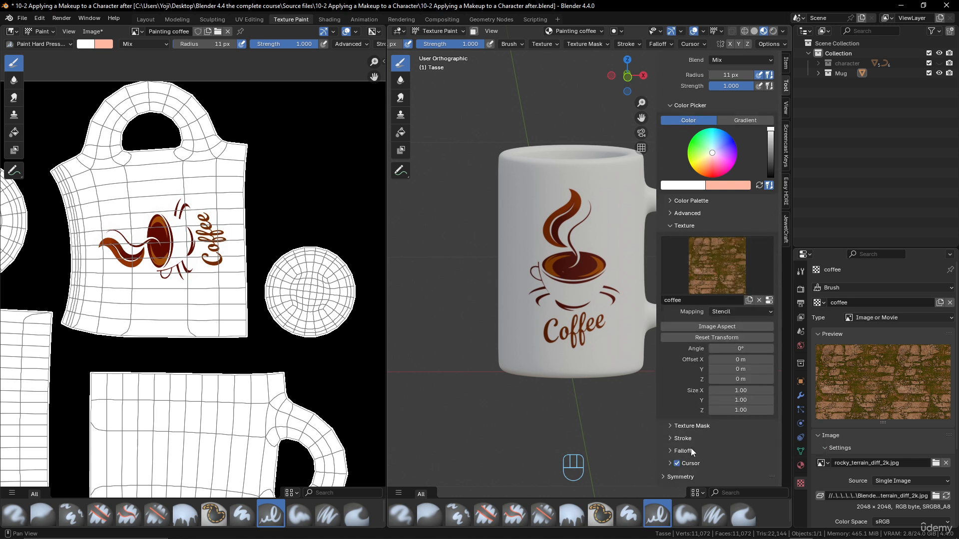
click(672, 439)
click(746, 454)
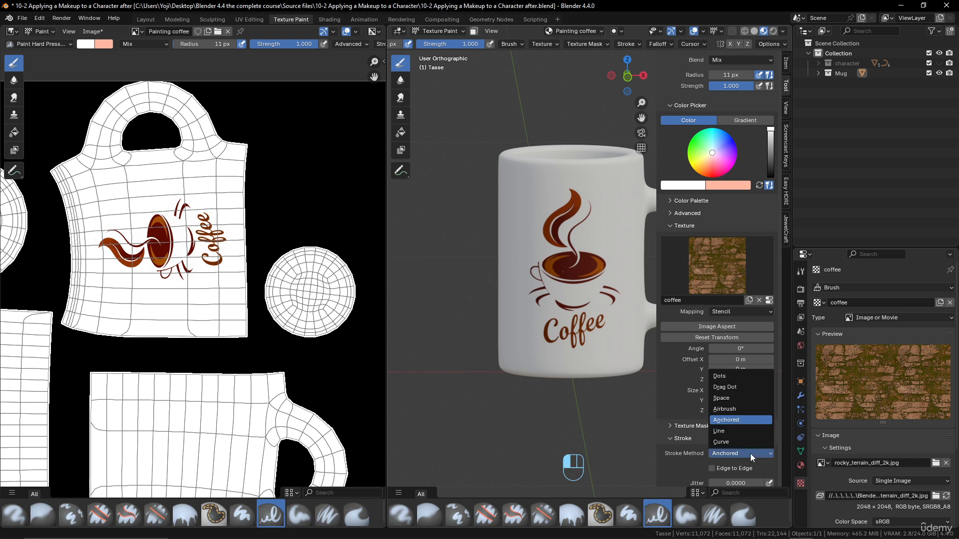
click(736, 399)
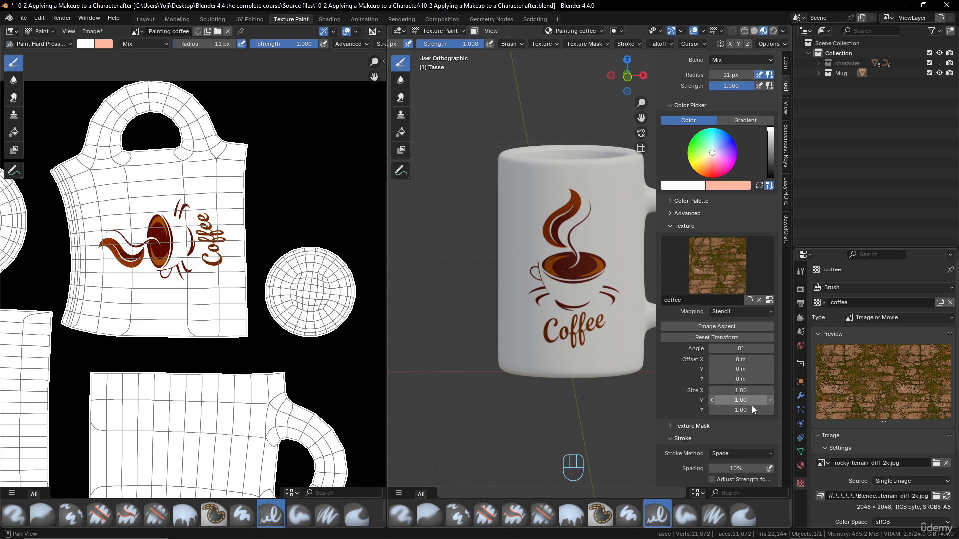
Collapse the Stroke settings and load tatoo (1).png from the 10-3 painting folder as the brush texture's image.
click(673, 439)
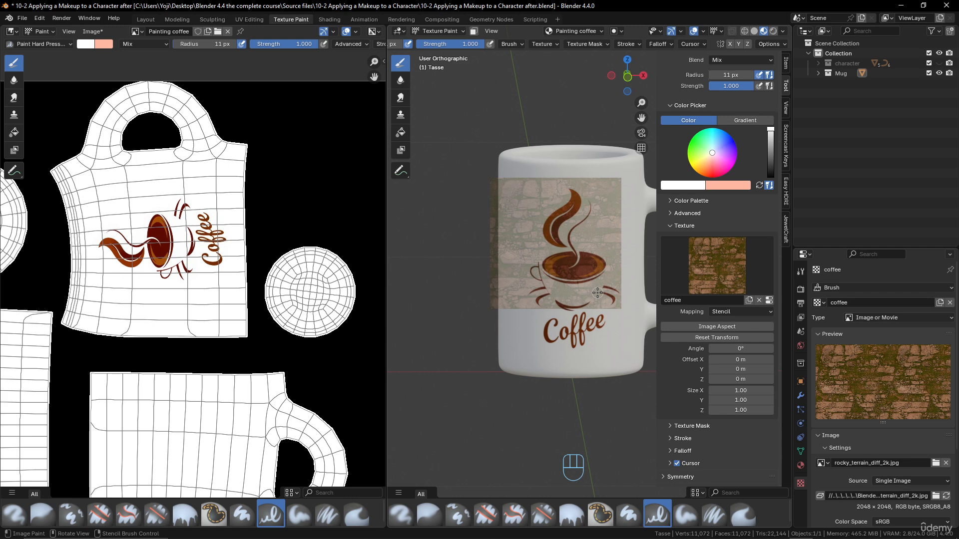
click(936, 463)
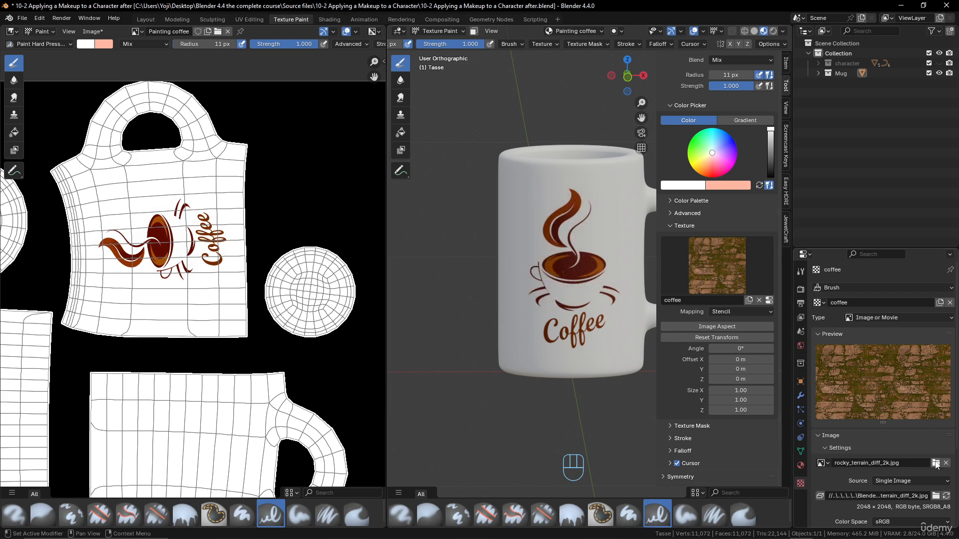
click(269, 384)
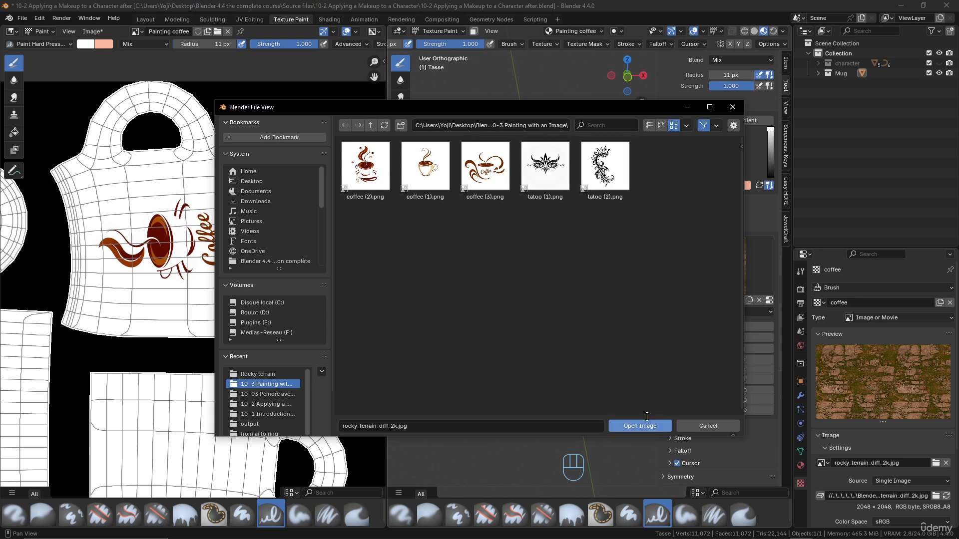
click(546, 184)
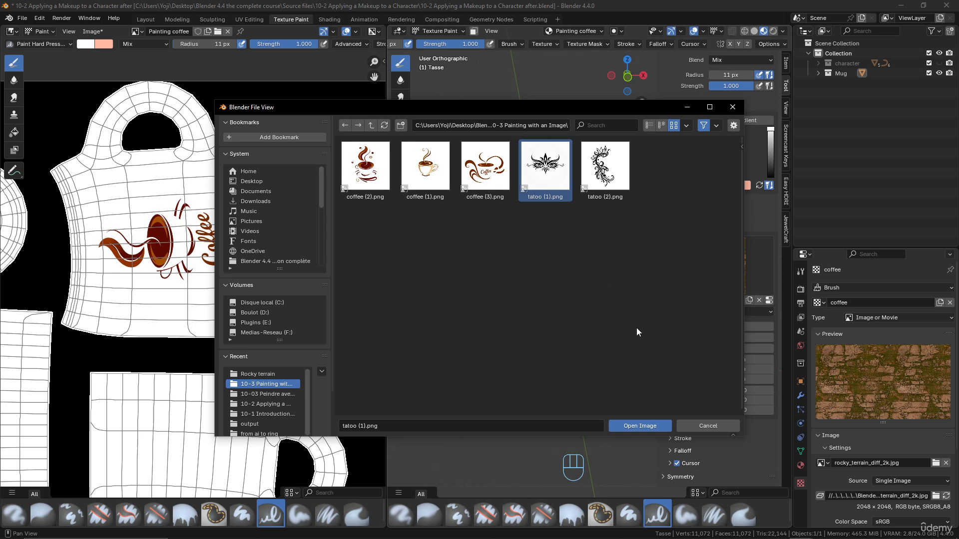
click(644, 426)
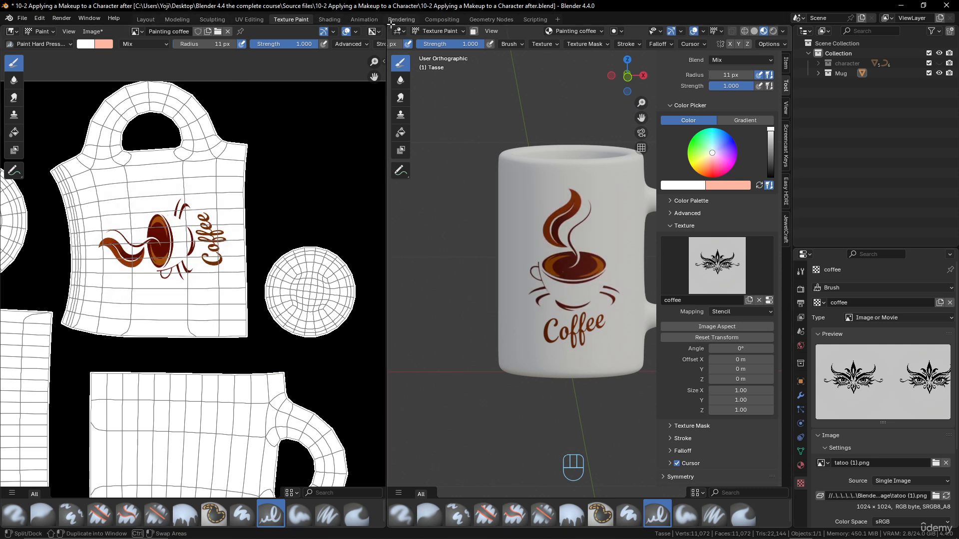
Hide the mug, show the character, and make the character's body mesh the object in Texture Paint mode.
click(939, 73)
click(939, 64)
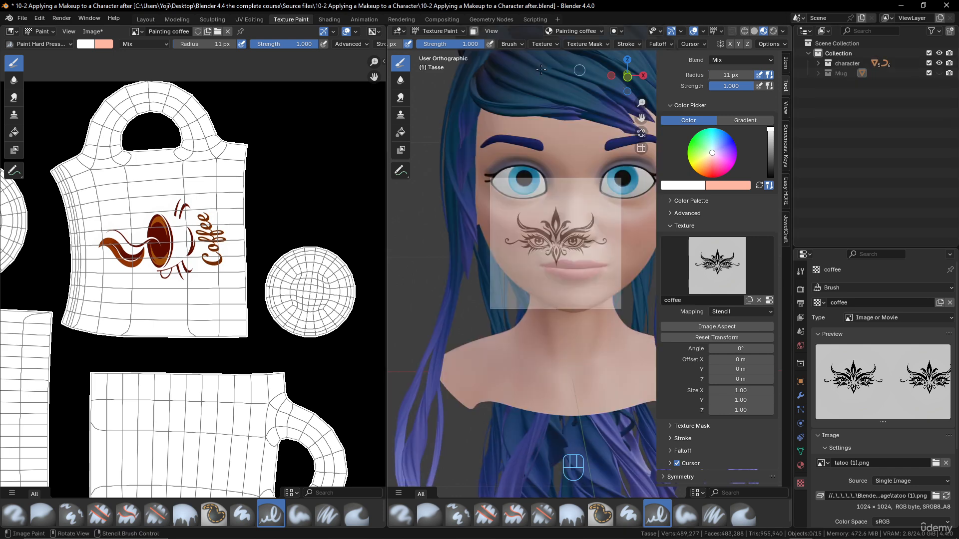
click(440, 31)
click(438, 44)
click(565, 156)
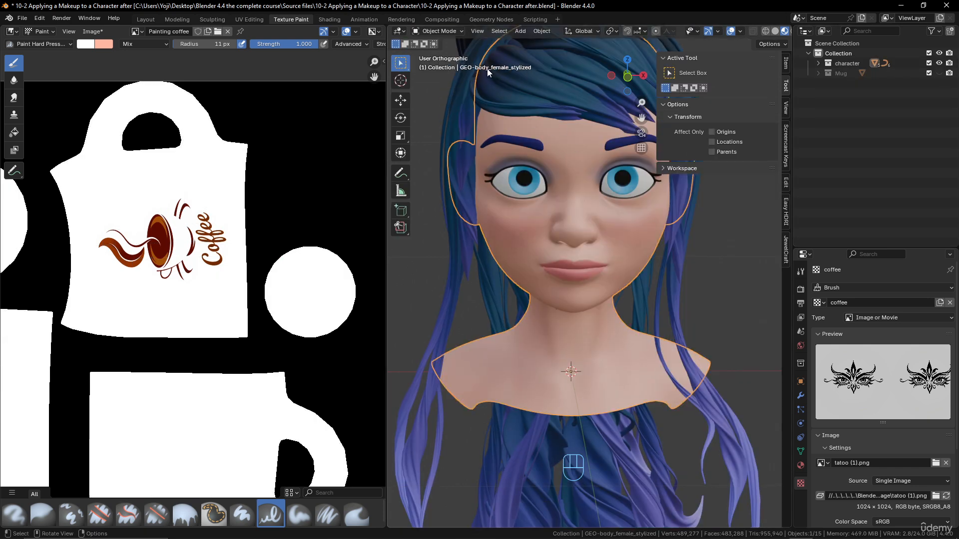
click(440, 31)
click(442, 98)
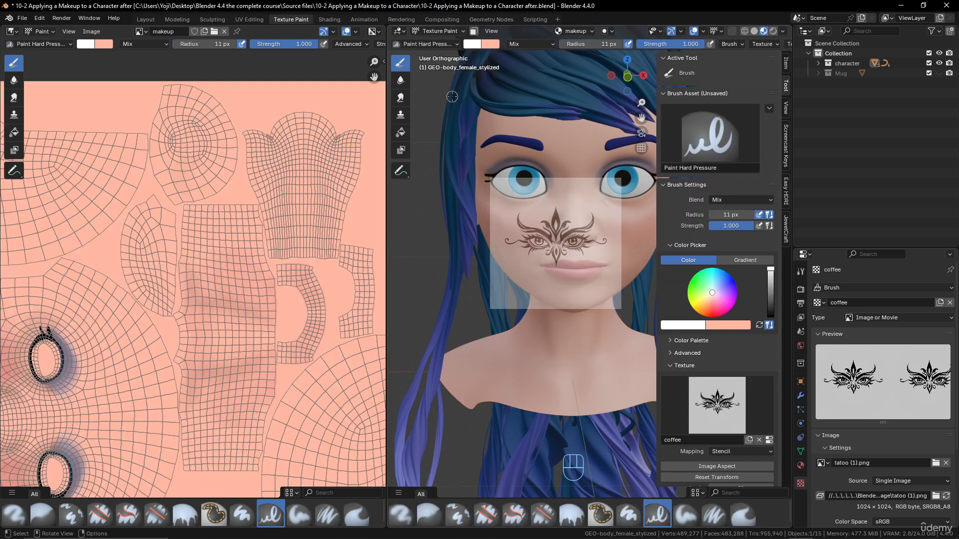
Try painting the tattoo stencil on the character's cheek with the Mix blend mode, and undo the stroke.
mouse_move(587, 221)
middle_down()
mouse_move(625, 223)
mouse_move(584, 220)
middle_up()
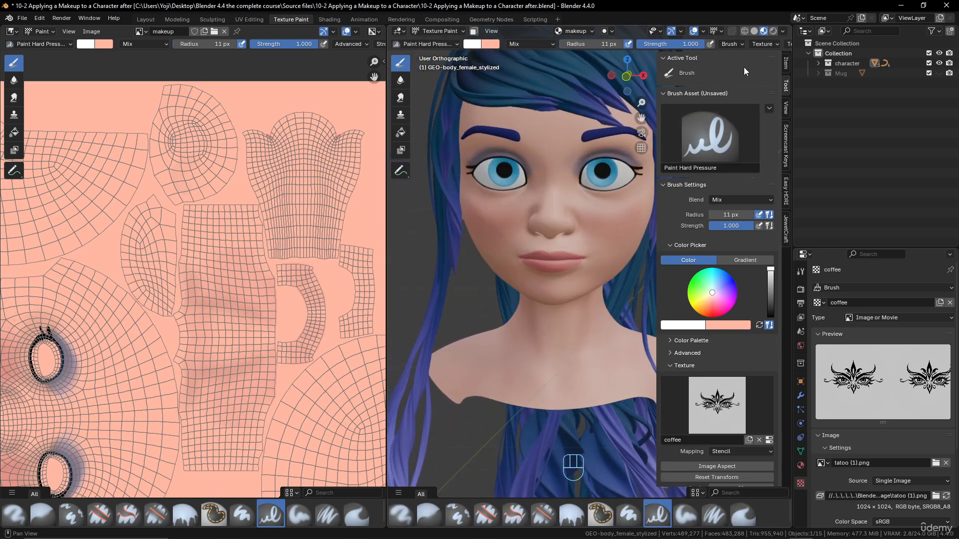
scroll(757, 44, down, 10)
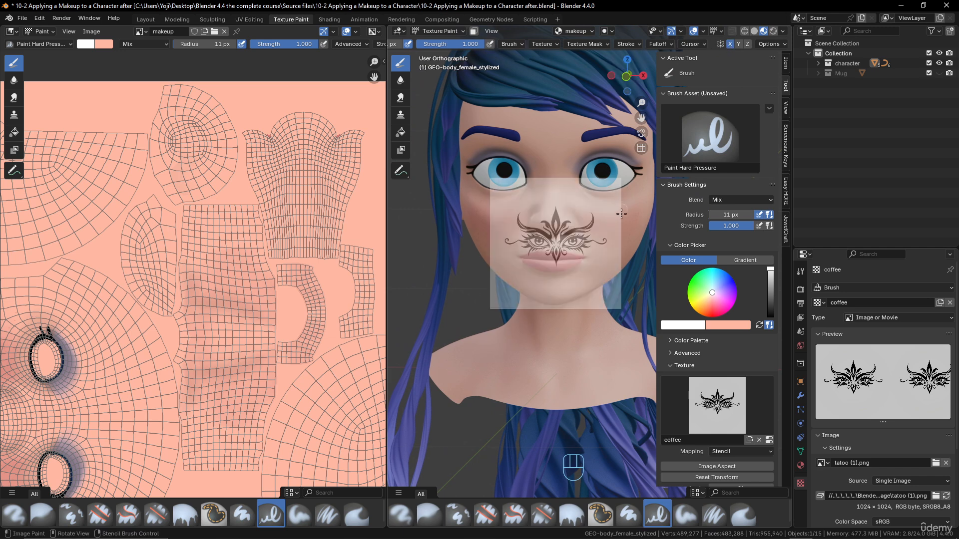
scroll(622, 215, up, 2)
shift+middle_drag(615, 224, 562, 267)
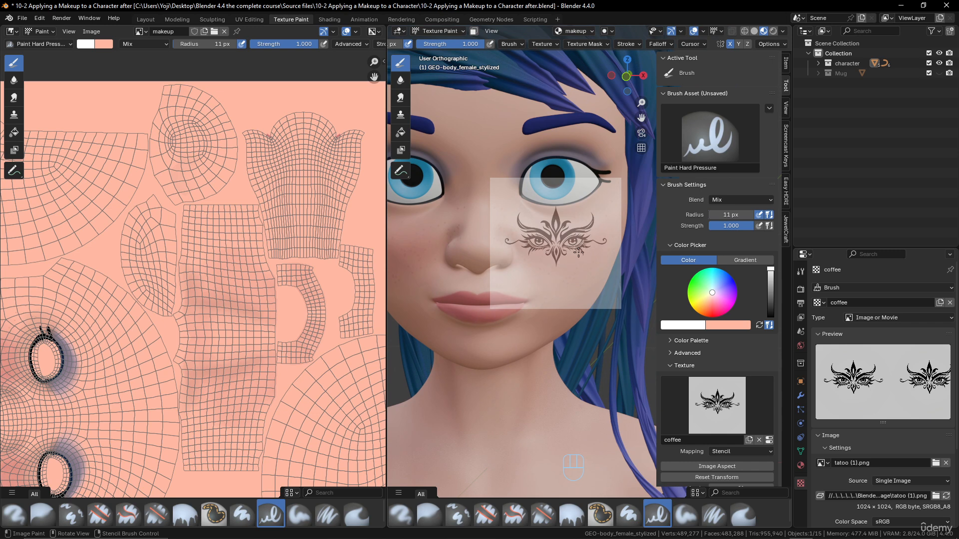
scroll(579, 256, up, 1)
scroll(579, 256, down, 3)
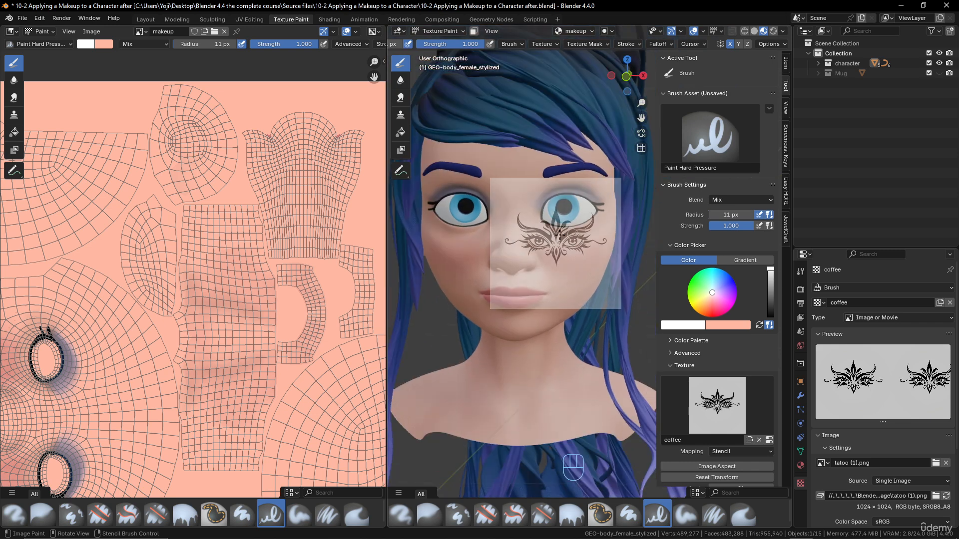
scroll(583, 244, up, 1)
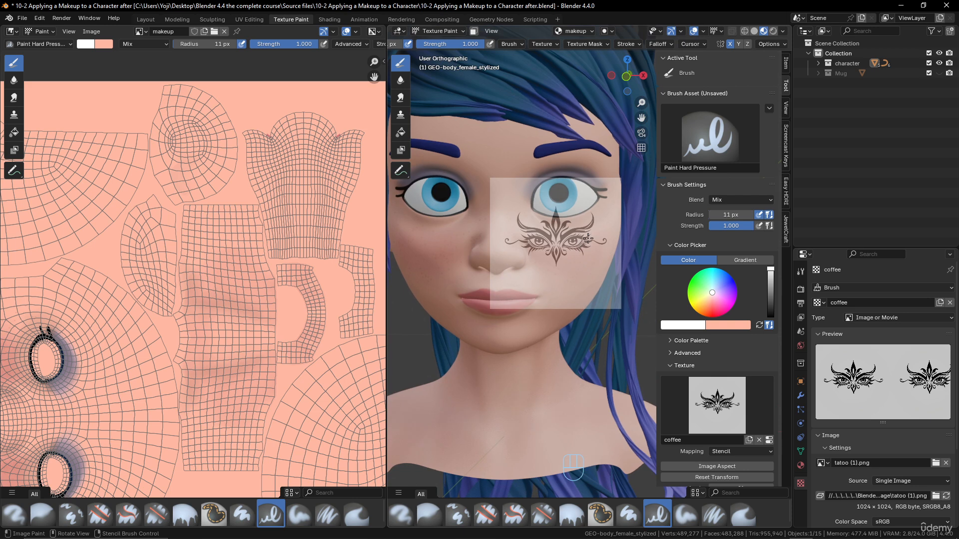
mouse_move(585, 239)
mouse_down()
mouse_move(554, 252)
mouse_move(570, 255)
mouse_move(567, 263)
mouse_up()
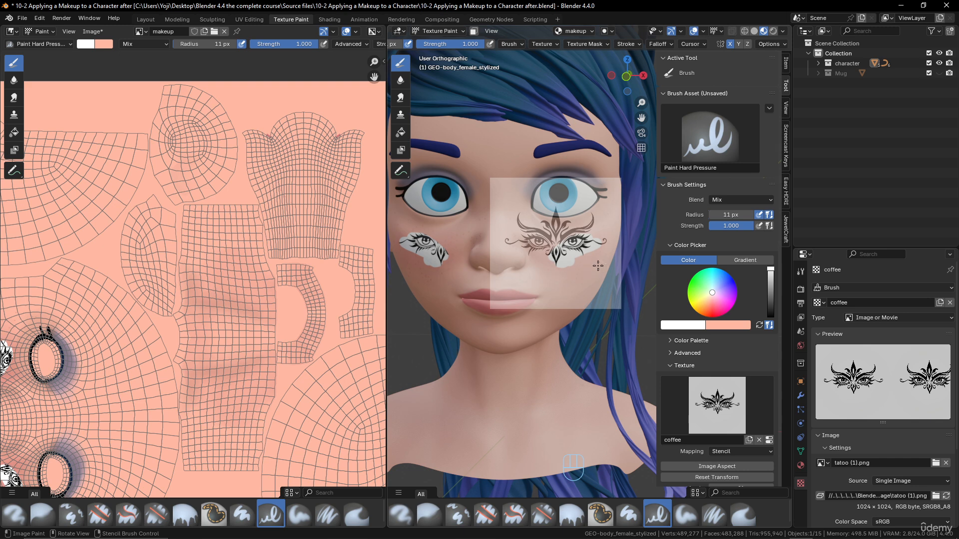
key(ctrl+z)
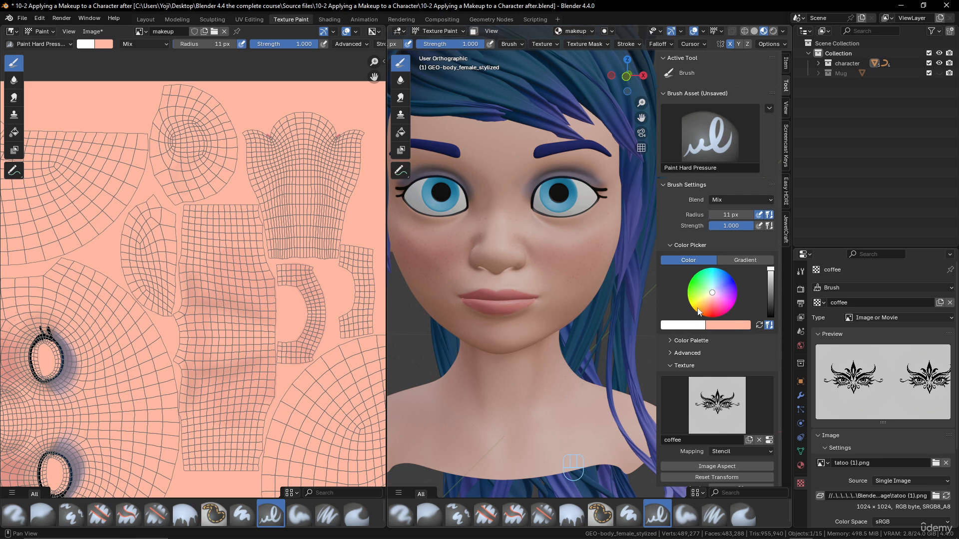
Set the brush's blend mode to Multiply, test a tattoo stroke below the eye, and undo the stroke.
click(727, 199)
click(733, 235)
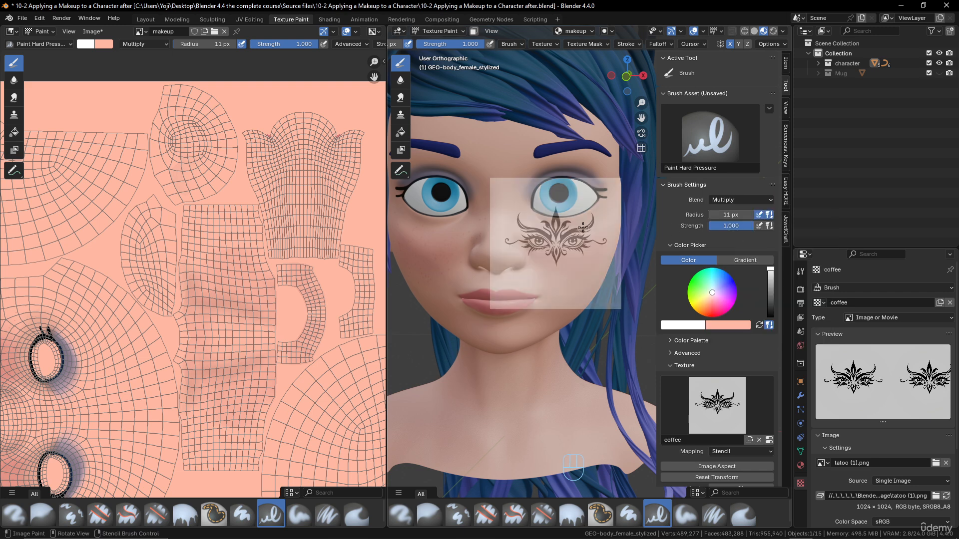
drag(559, 243, 596, 218)
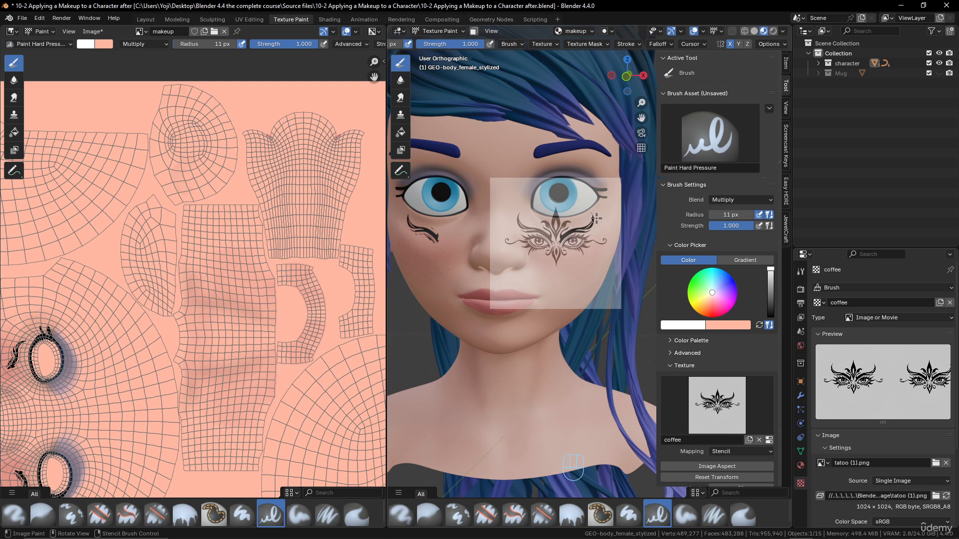
key(ctrl+z)
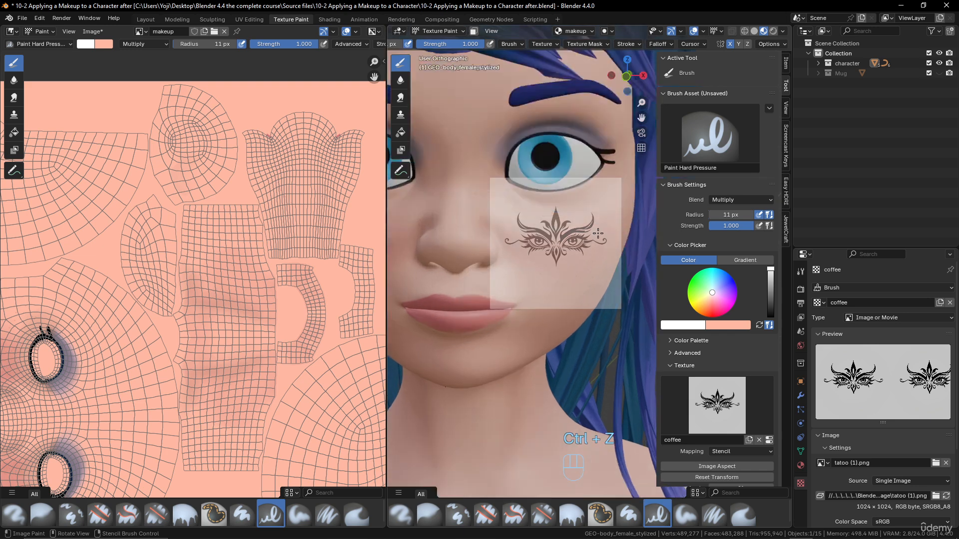
From the front view, enlarge, tilt and place the tattoo stencil over one eye, and paint eyelashes at the eye's outer edge.
shift+middle_drag(598, 233, 604, 270)
key(KP_1)
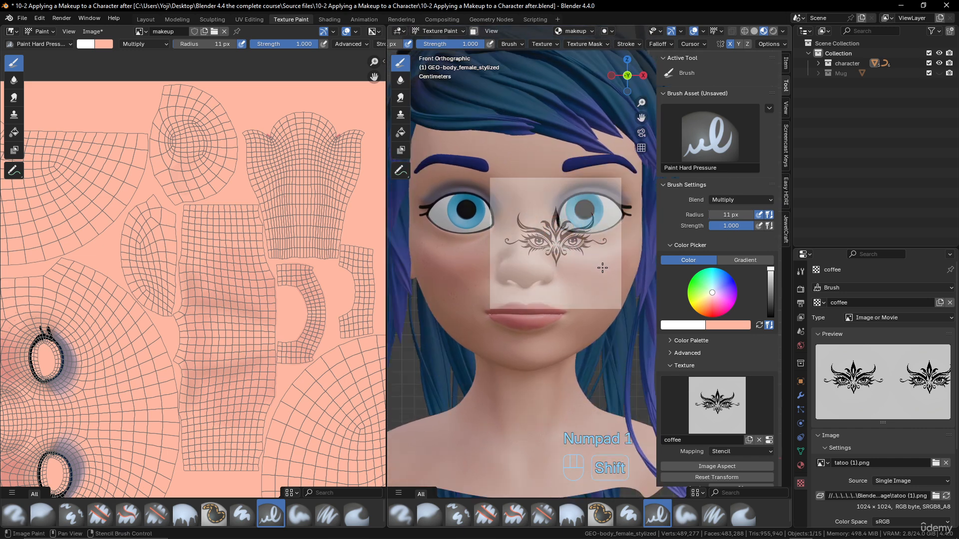
ctrl+right_drag(575, 280, 599, 254)
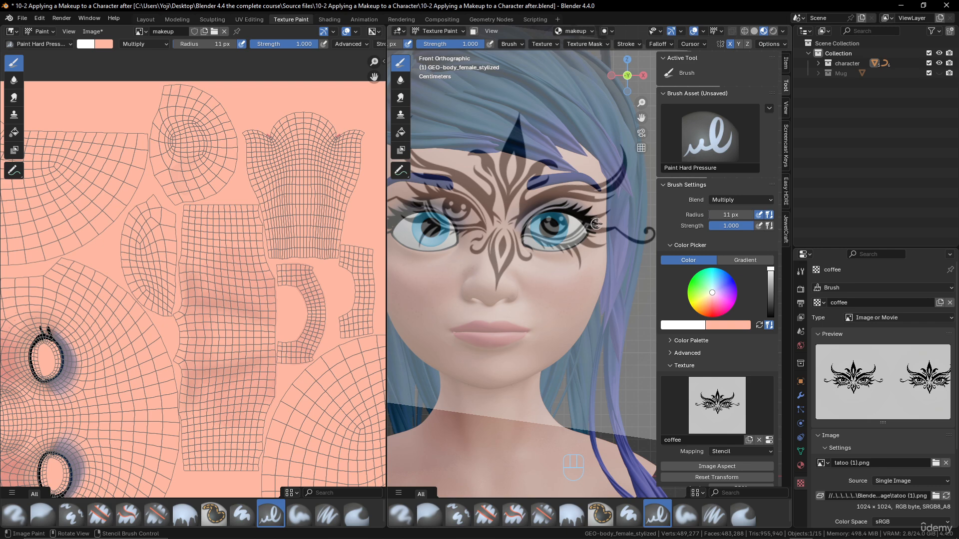
click(576, 226)
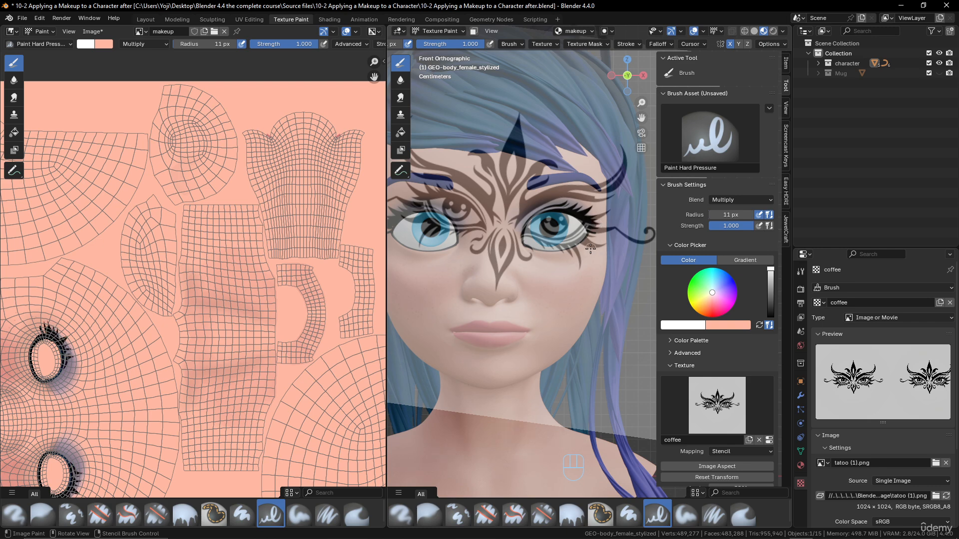
Realign the rotated tattoo stencil with the same eye and paint its lashes along the lower and outer eyelid.
scroll(608, 238, down, 4)
scroll(608, 238, down, 2)
scroll(608, 239, up, 4)
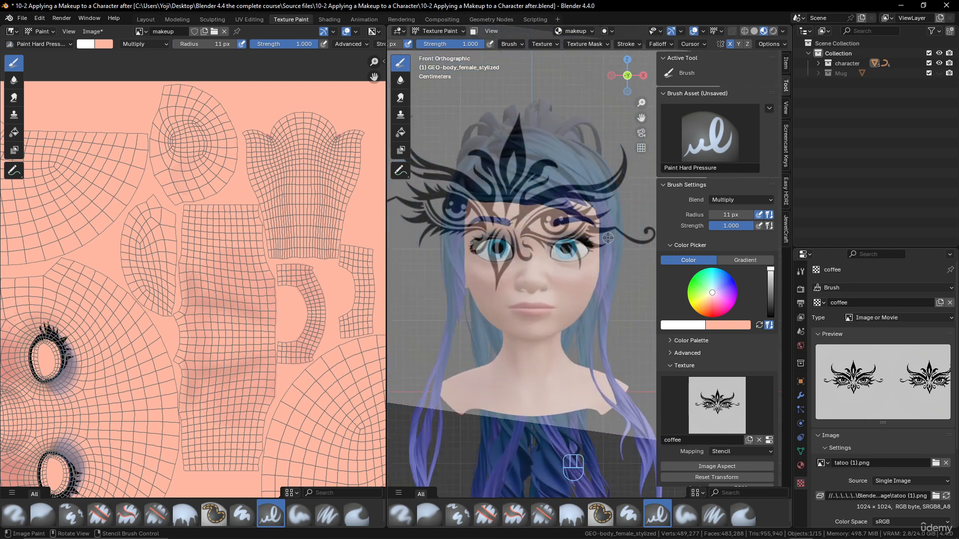
mouse_move(608, 238)
middle_down()
mouse_move(529, 236)
mouse_move(599, 216)
middle_up()
scroll(613, 228, up, 1)
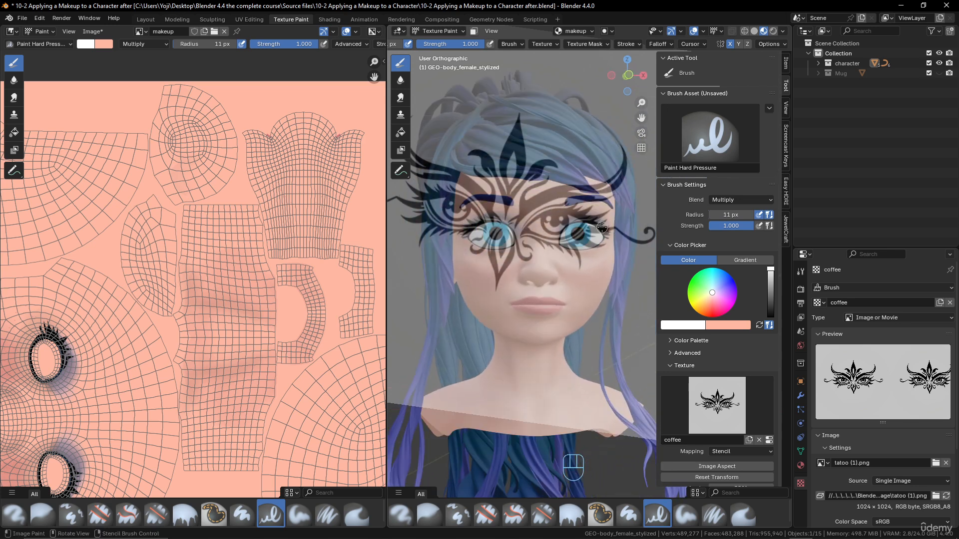
scroll(602, 227, up, 3)
shift+middle_drag(602, 227, 612, 256)
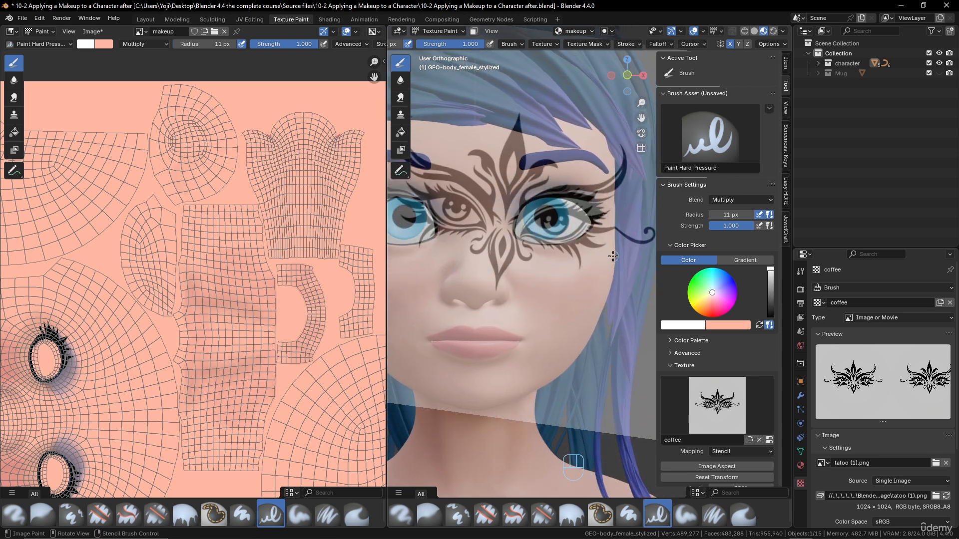
ctrl+right_drag(612, 257, 578, 266)
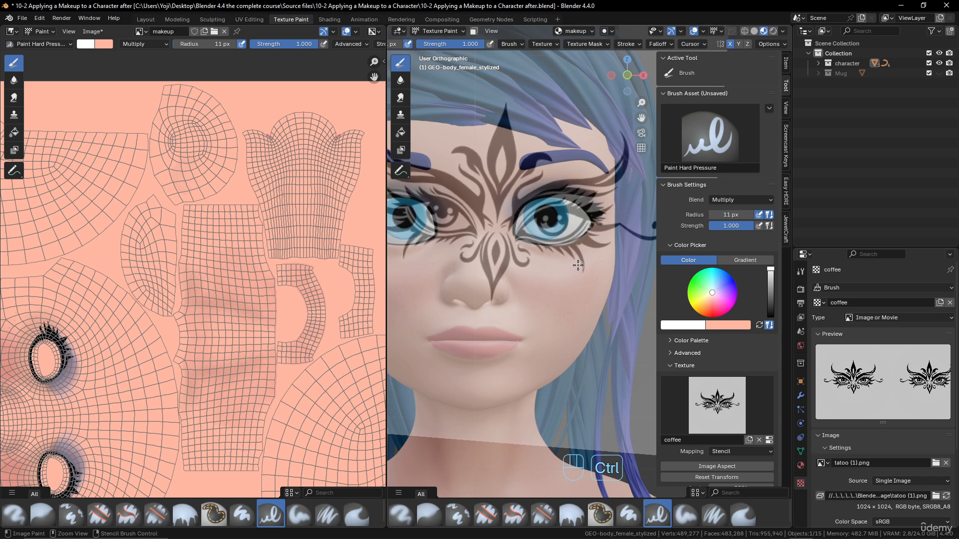
drag(537, 249, 572, 248)
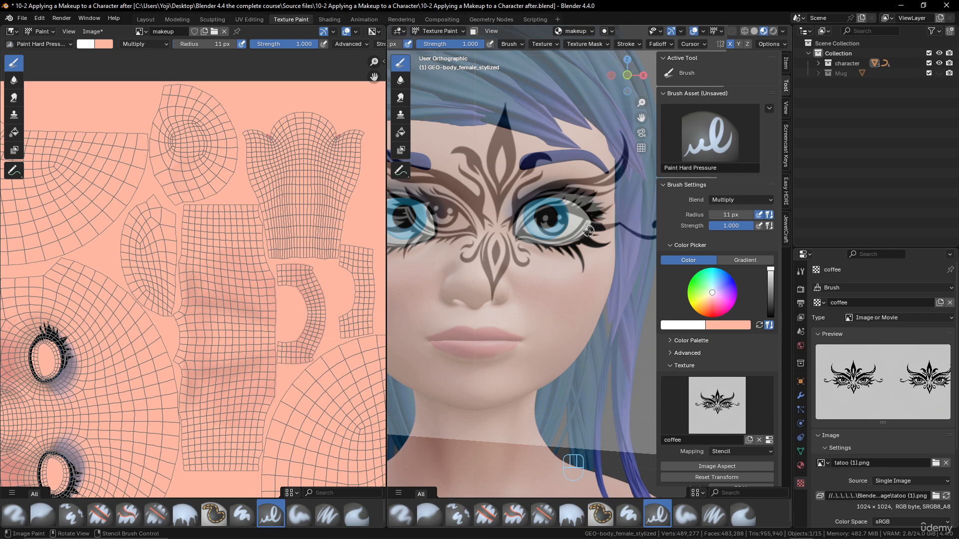
click(576, 241)
Refit the stencil to the eye from an angled close-up and extend the painted lashes at its outer corner.
mouse_move(576, 241)
middle_down()
mouse_move(512, 259)
mouse_move(587, 272)
mouse_move(607, 288)
middle_up()
scroll(513, 260, up, 4)
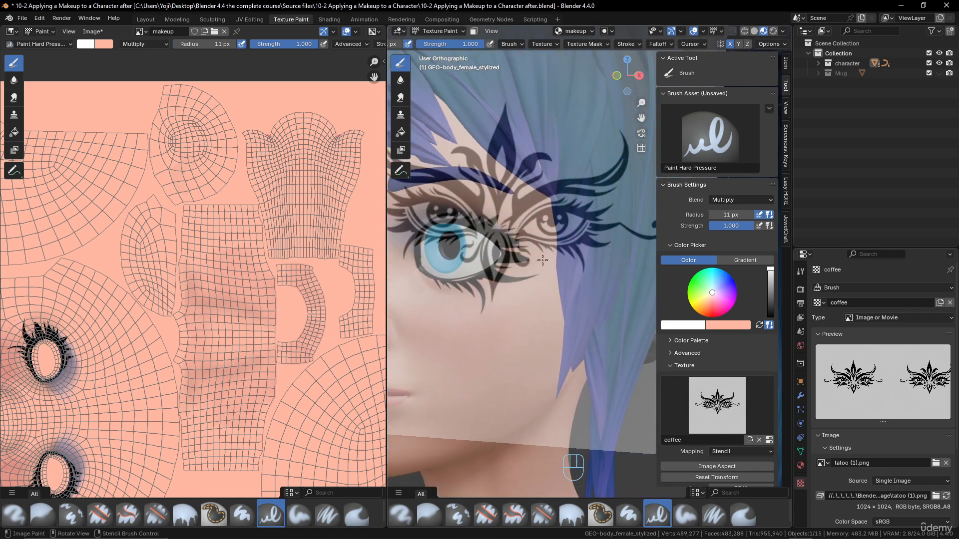
middle_drag(557, 256, 630, 254)
scroll(603, 281, up, 1)
ctrl+right_drag(630, 255, 579, 280)
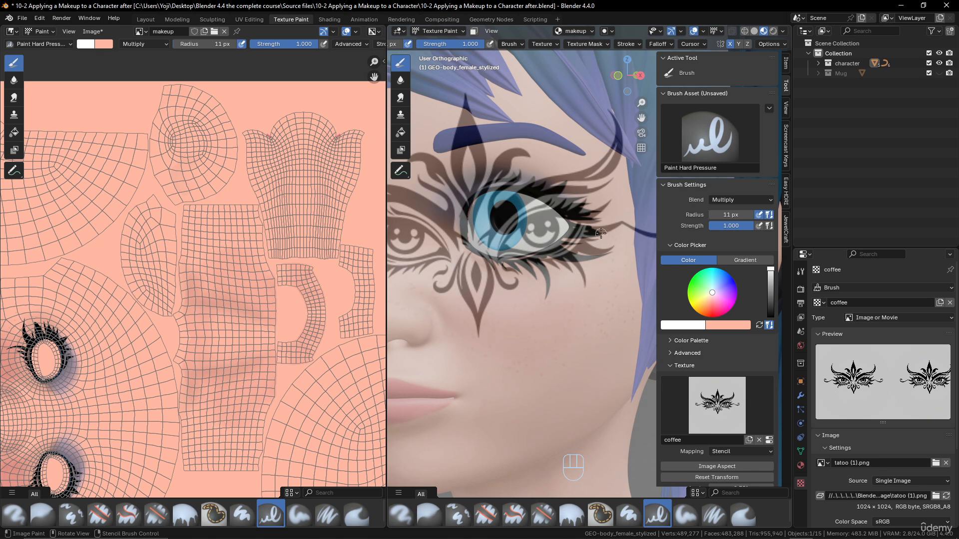
drag(595, 229, 613, 225)
Move the stencil toward the face's centre, return to the front view, and set the brush texture's angle to 0°.
scroll(557, 262, down, 5)
mouse_move(557, 261)
middle_down()
mouse_move(590, 278)
mouse_move(588, 270)
middle_up()
scroll(489, 170, down, 4)
right_drag(489, 228, 561, 243)
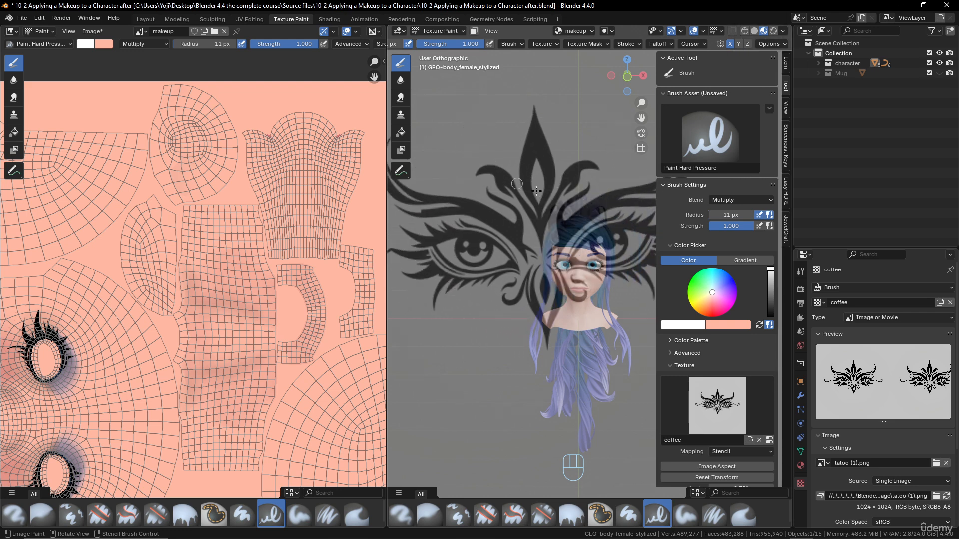
shift+middle_drag(591, 236, 574, 250)
scroll(574, 256, up, 1)
scroll(564, 231, up, 1)
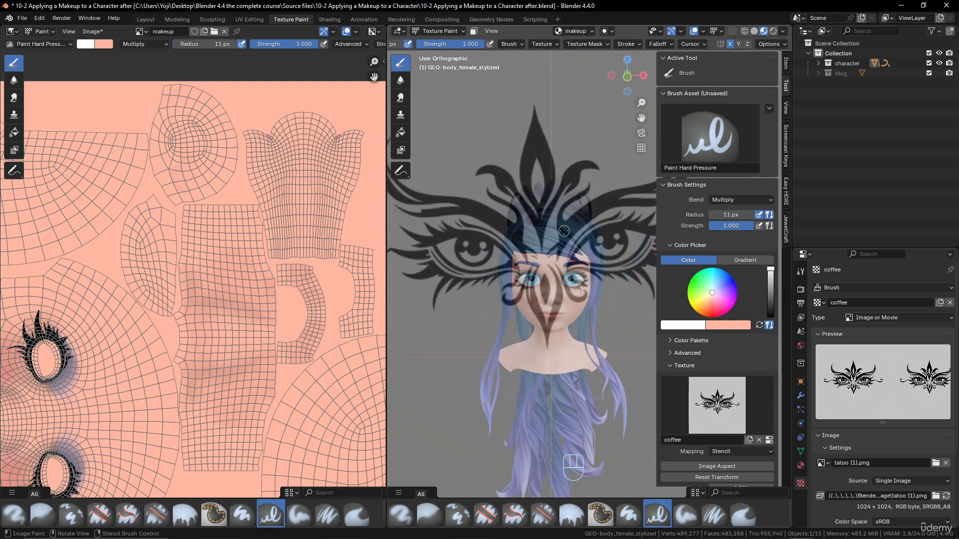
key(KP_1)
scroll(712, 337, down, 7)
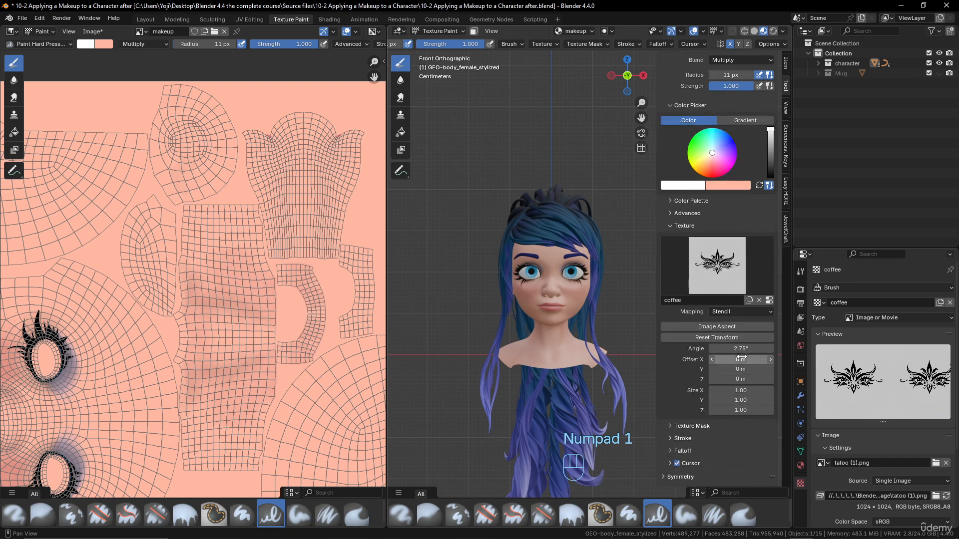
click(742, 349)
text(0)
key(Return)
Shrink the tattoo stencil and centre it on the face so that its design spans both eyes.
scroll(582, 284, up, 5)
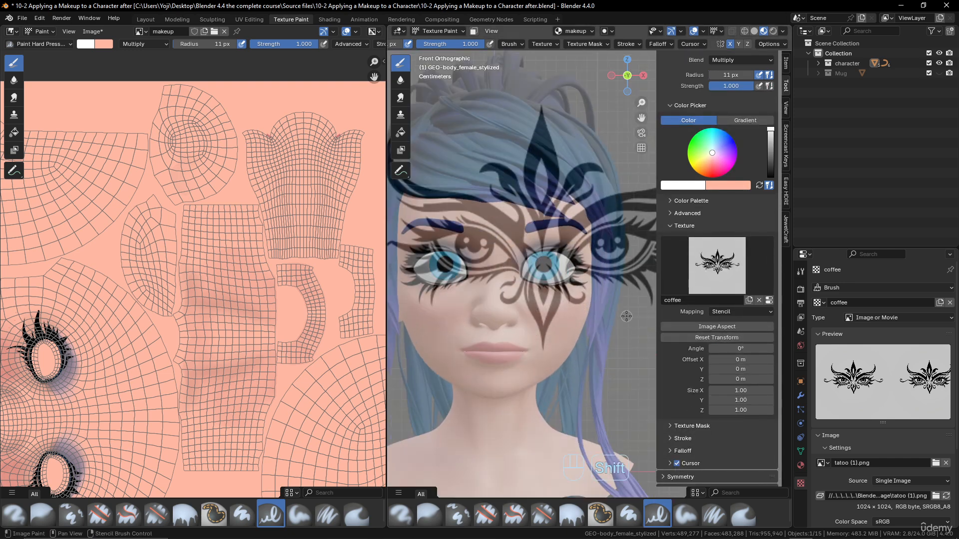
shift+right_drag(627, 326, 548, 300)
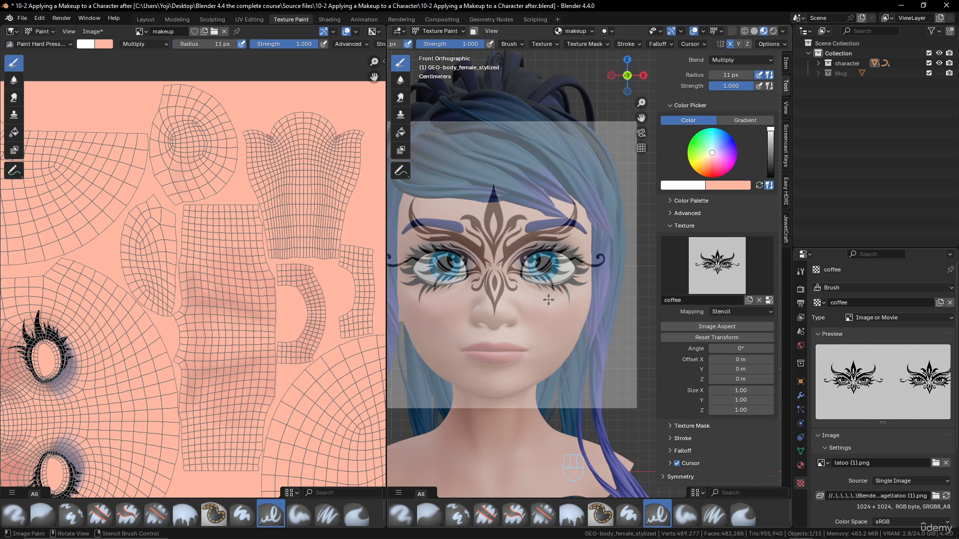
key(shift)
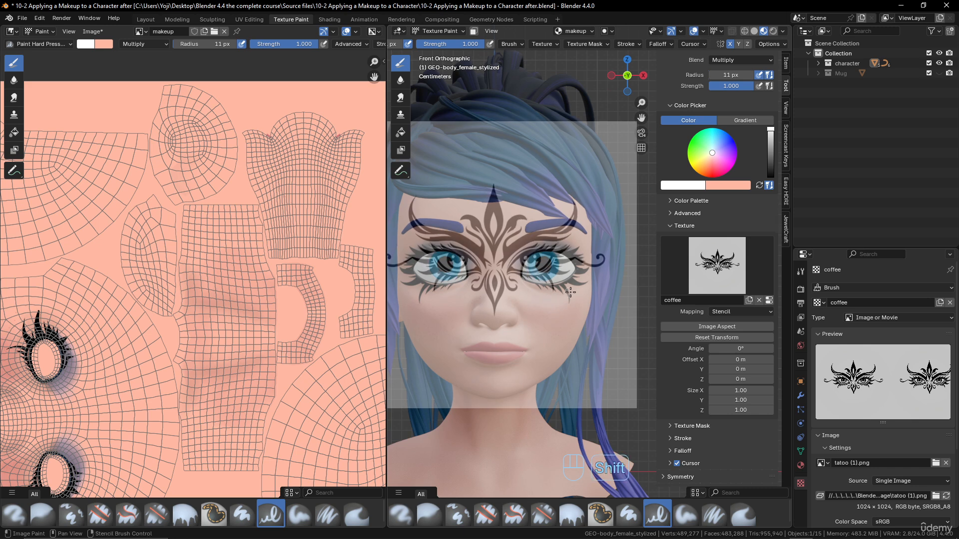
shift+right_drag(570, 292, 569, 297)
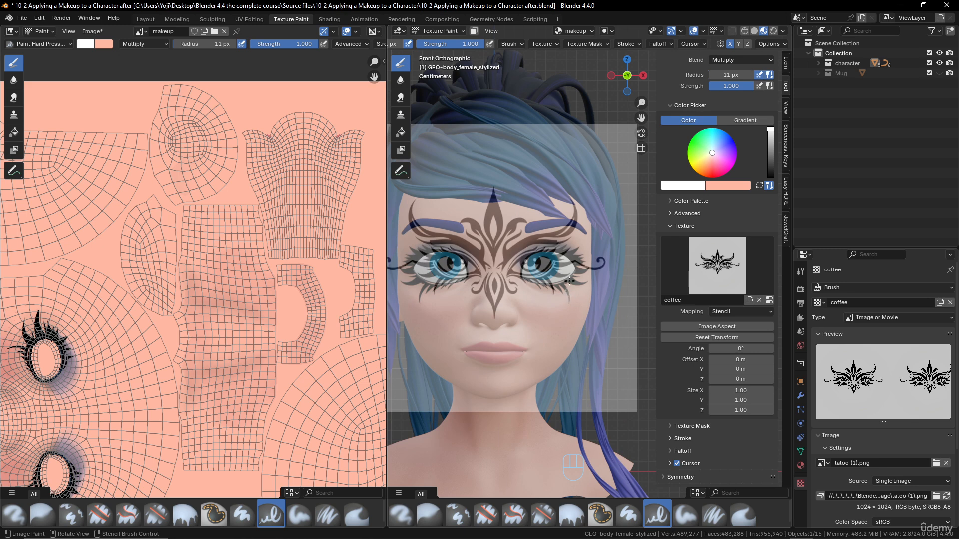
Try painting the tattoo's central diamond motif on the forehead, and nudge the stencil slightly sideways to centre it.
mouse_move(493, 189)
mouse_down()
mouse_move(499, 240)
mouse_move(495, 211)
mouse_move(488, 222)
mouse_up()
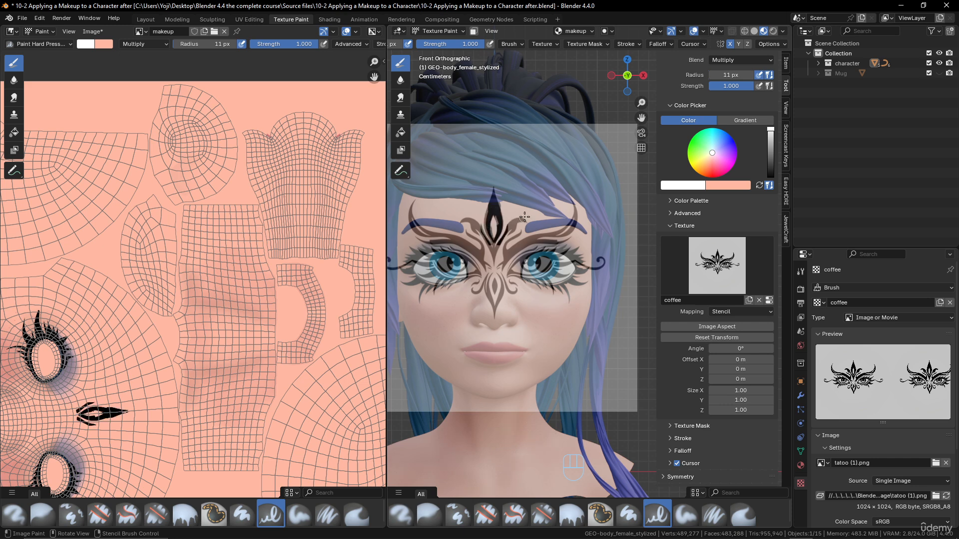
key(ctrl+z)
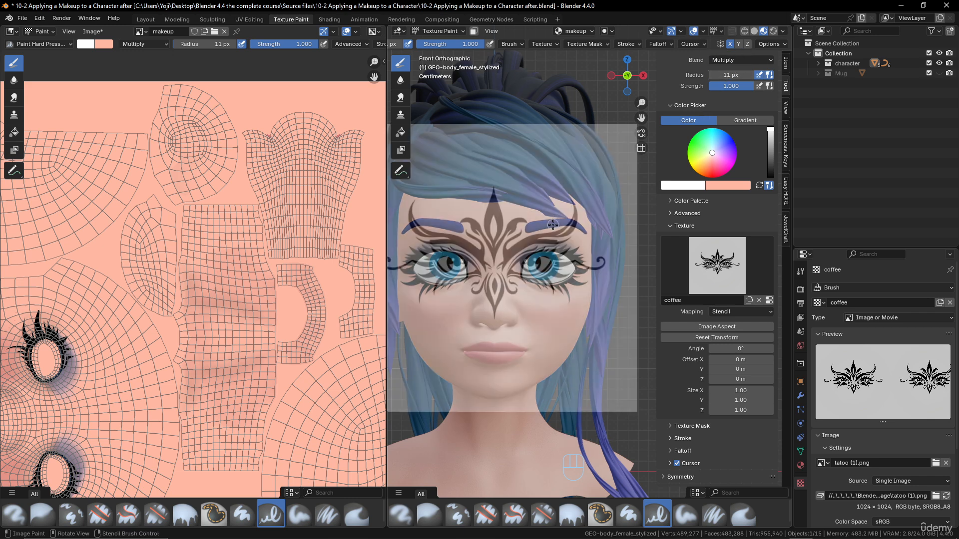
shift+right_drag(553, 224, 555, 224)
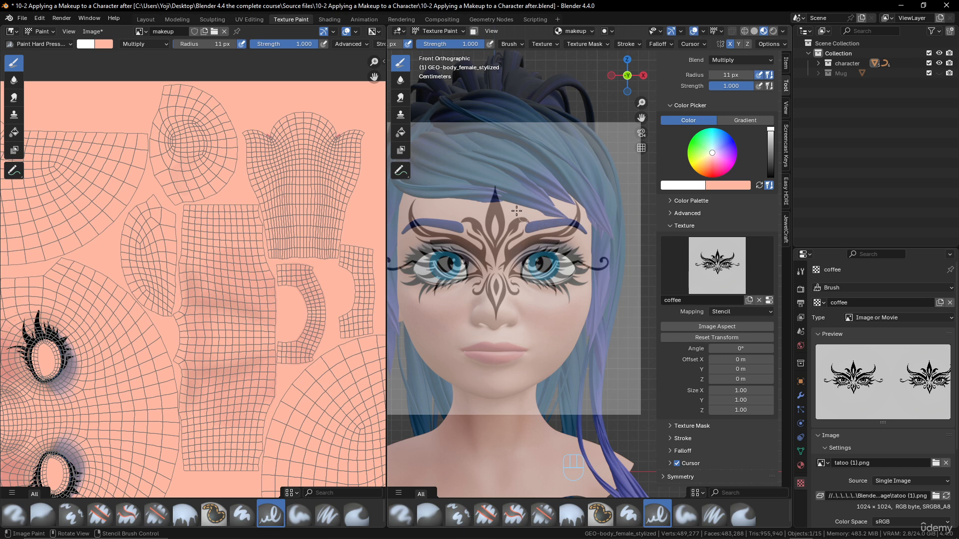
mouse_move(495, 190)
mouse_down()
mouse_move(499, 262)
mouse_move(502, 234)
mouse_up()
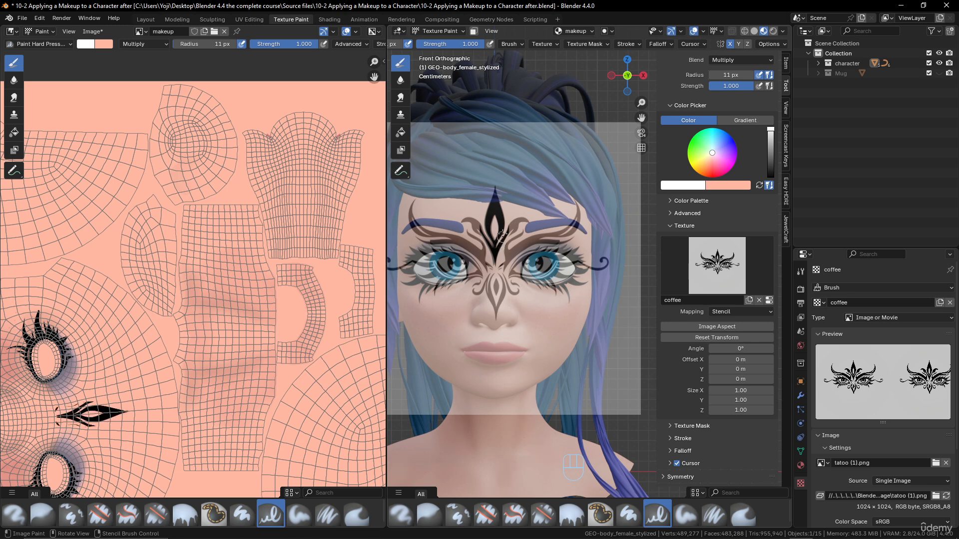
key(ctrl+z)
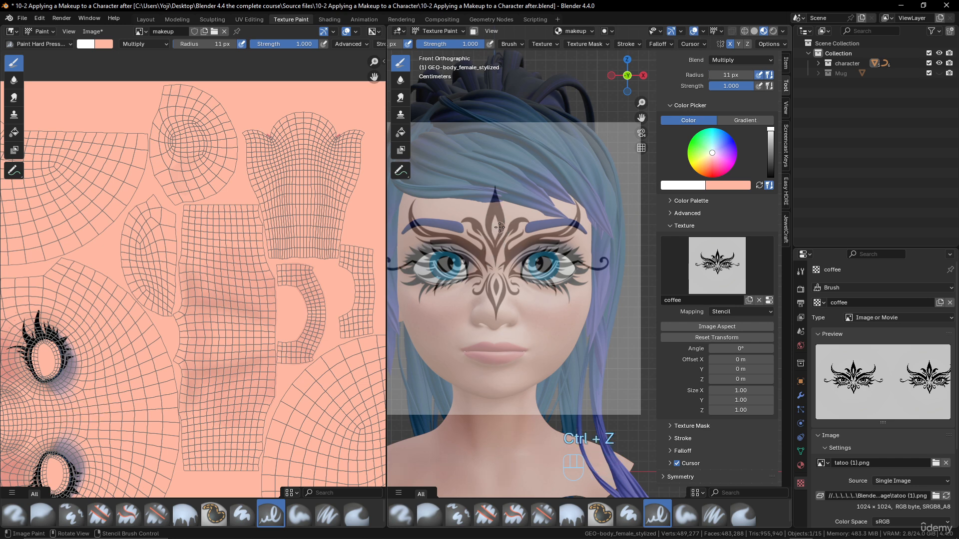
Reduce the brush radius to 4 px and paint the tattoo's central motif and its side scrolls onto the forehead.
key(f)
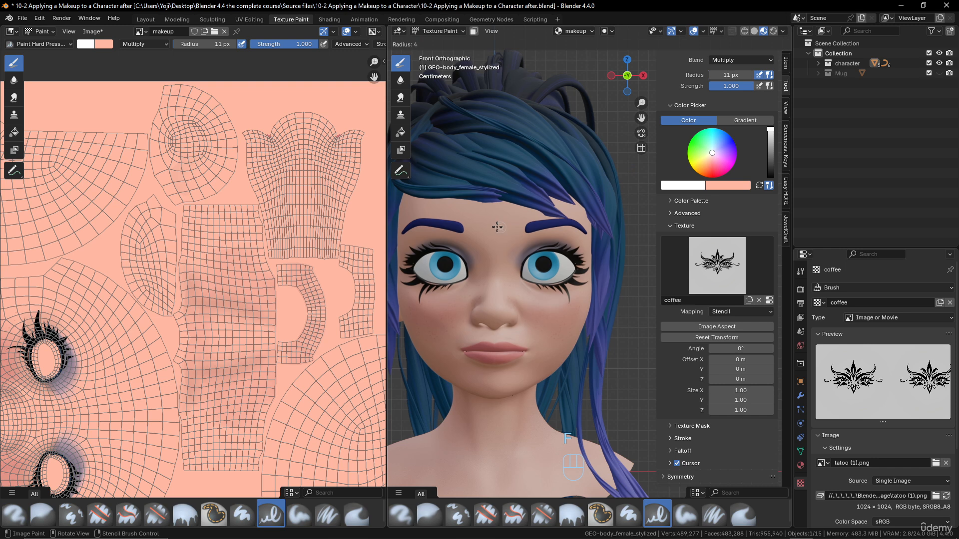
click(497, 227)
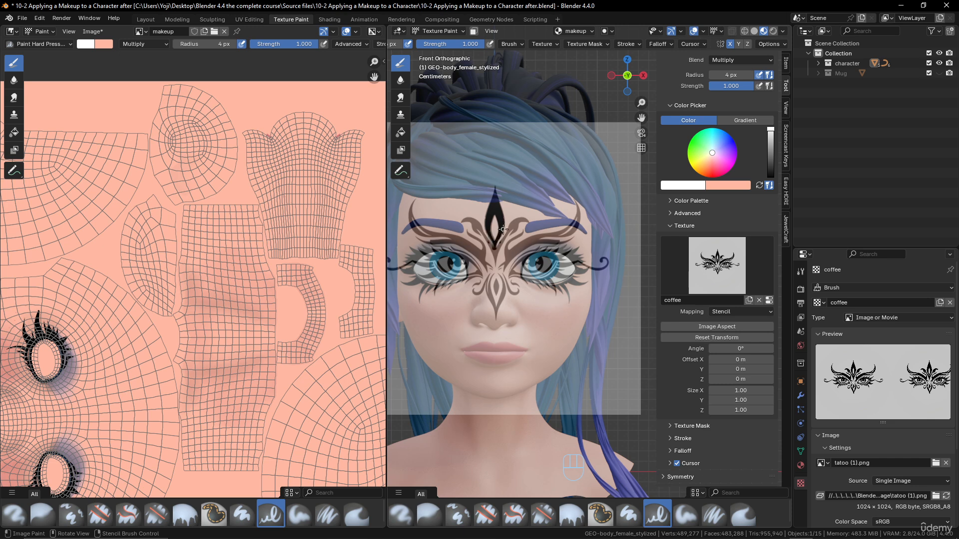
drag(500, 237, 500, 254)
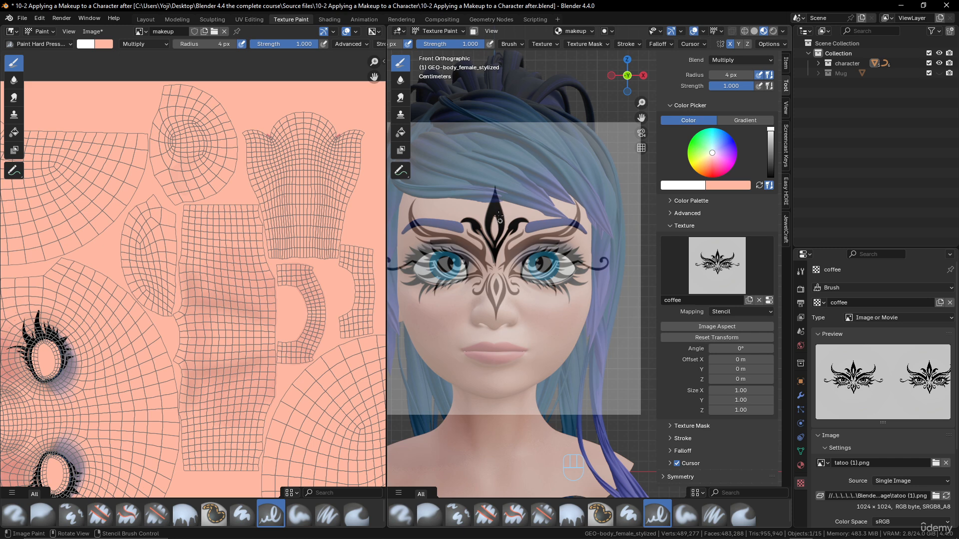
click(498, 238)
Line up the tattoo stencil with the mouth and chin in front view and rotate it to 360°.
mouse_move(499, 238)
middle_down()
mouse_move(507, 244)
mouse_move(556, 210)
mouse_move(574, 307)
mouse_move(556, 290)
mouse_move(575, 280)
mouse_move(569, 295)
mouse_move(578, 274)
mouse_move(564, 208)
middle_up()
scroll(575, 310, up, 2)
scroll(550, 297, up, 3)
scroll(567, 305, up, 3)
key(KP_1)
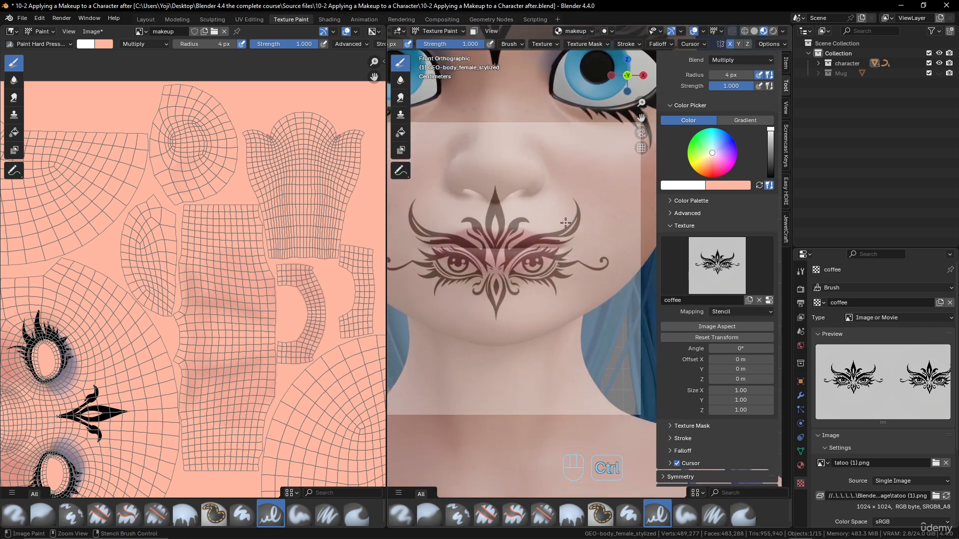
mouse_move(564, 208)
ctrl+right_down()
mouse_move(575, 260)
mouse_move(571, 220)
ctrl+right_up()
key(ctrl+z)
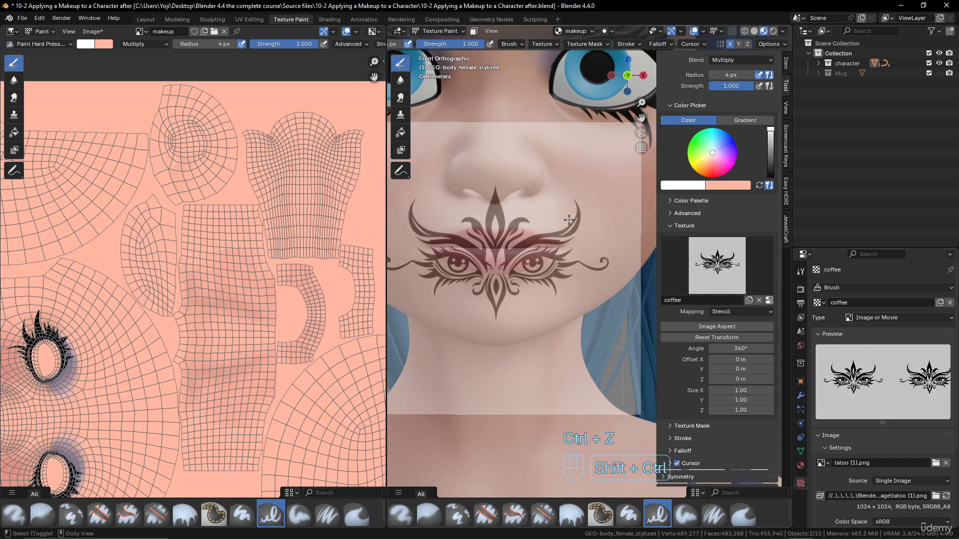
key(ctrl+shift+z)
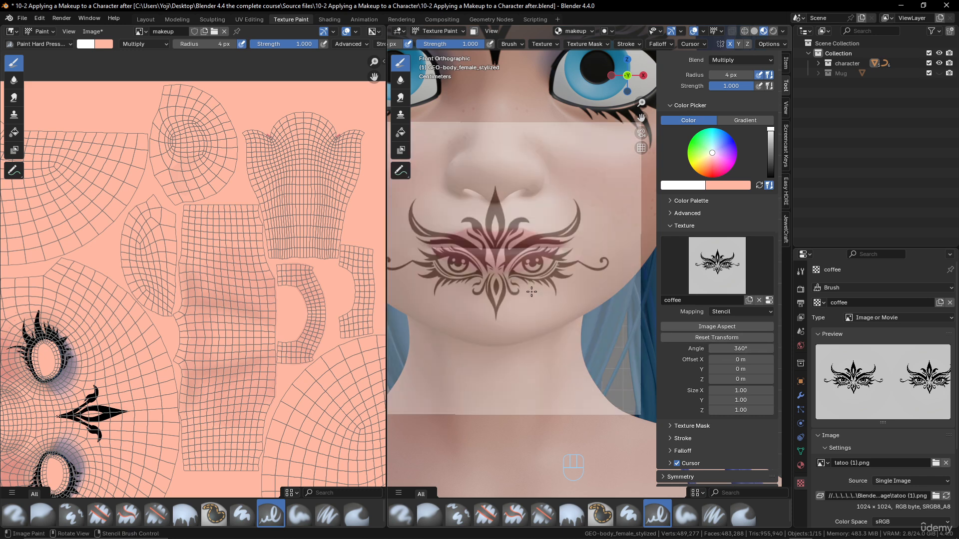
scroll(520, 295, down, 1)
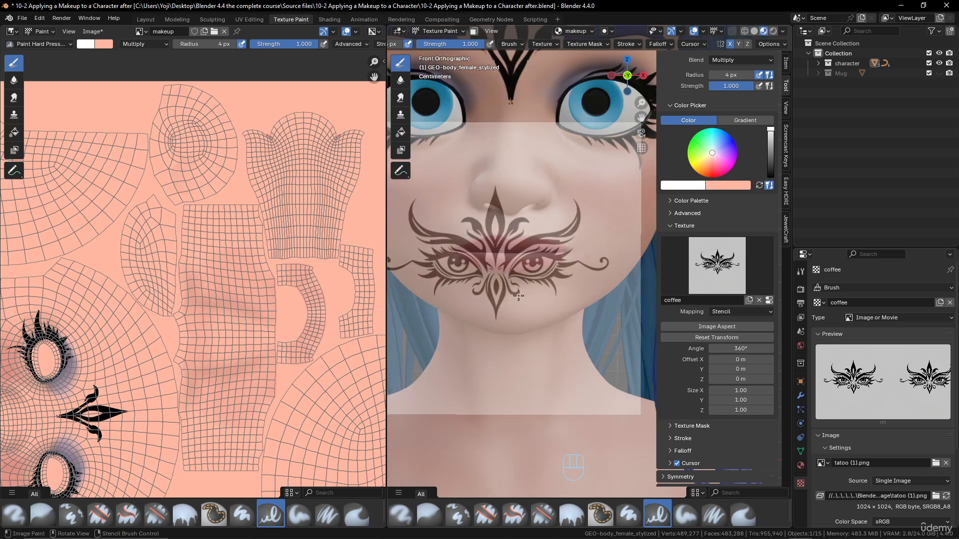
scroll(518, 296, up, 1)
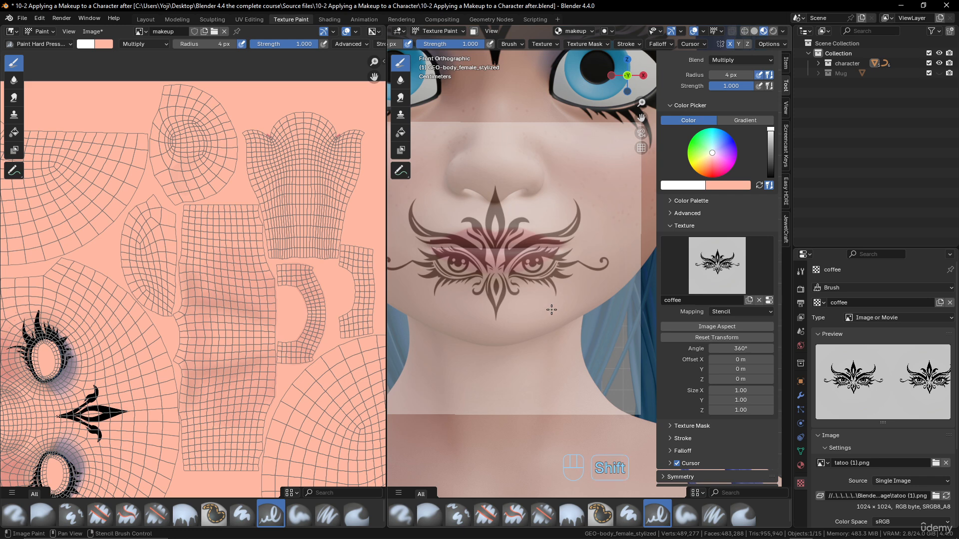
Enlarge the tattoo stencil slightly and recentre it so that its lower pointed motif lies in the middle of the chin.
shift+right_drag(551, 310, 564, 316)
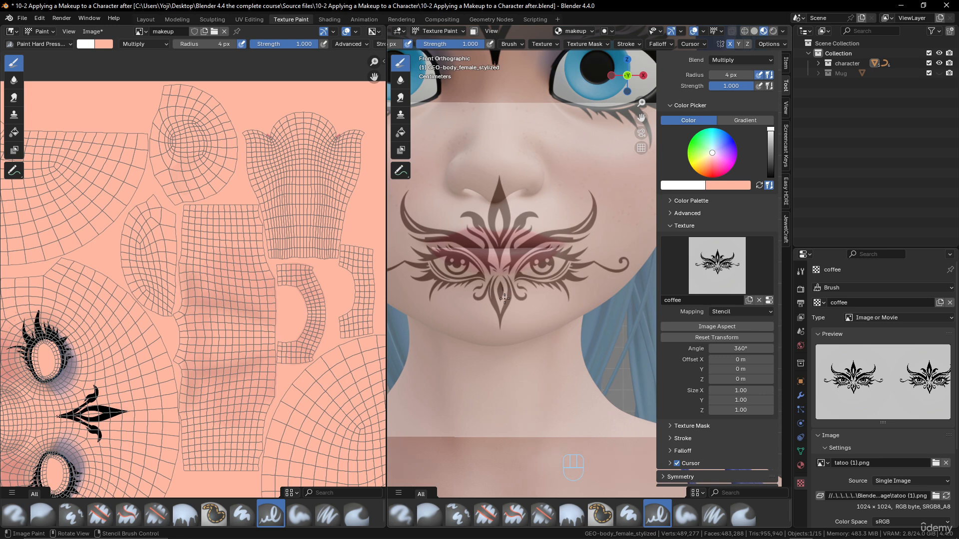
mouse_move(503, 287)
mouse_down()
mouse_move(498, 327)
mouse_move(499, 318)
mouse_up()
key(ctrl)
key(ctrl+z)
right_drag(547, 301, 543, 300)
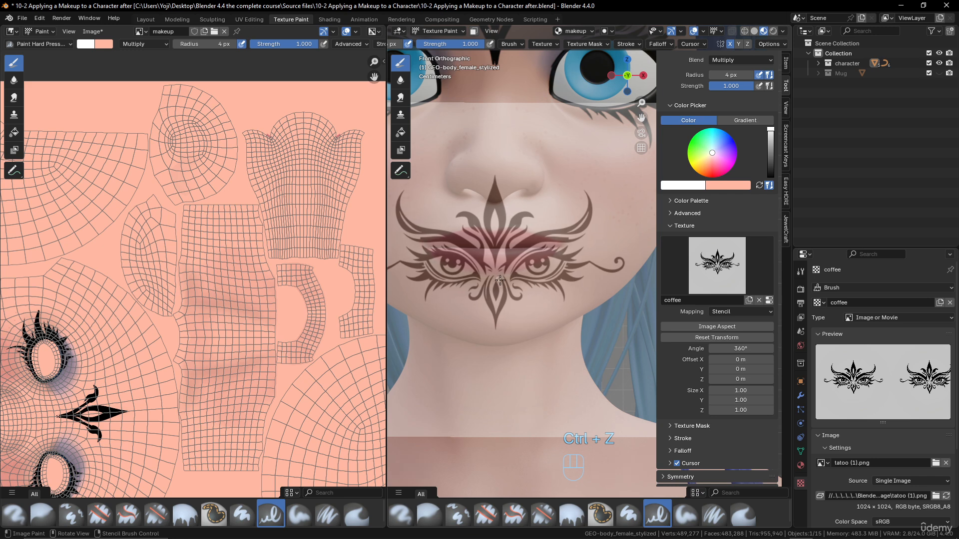
Paint the stencil's lower pointed motif and its small curls onto the chin, and check the face from an angle.
drag(500, 285, 498, 295)
mouse_move(498, 281)
mouse_down()
mouse_move(505, 293)
mouse_move(495, 320)
mouse_move(504, 278)
mouse_move(514, 299)
mouse_move(523, 294)
mouse_move(512, 298)
mouse_move(514, 286)
mouse_move(523, 293)
mouse_up()
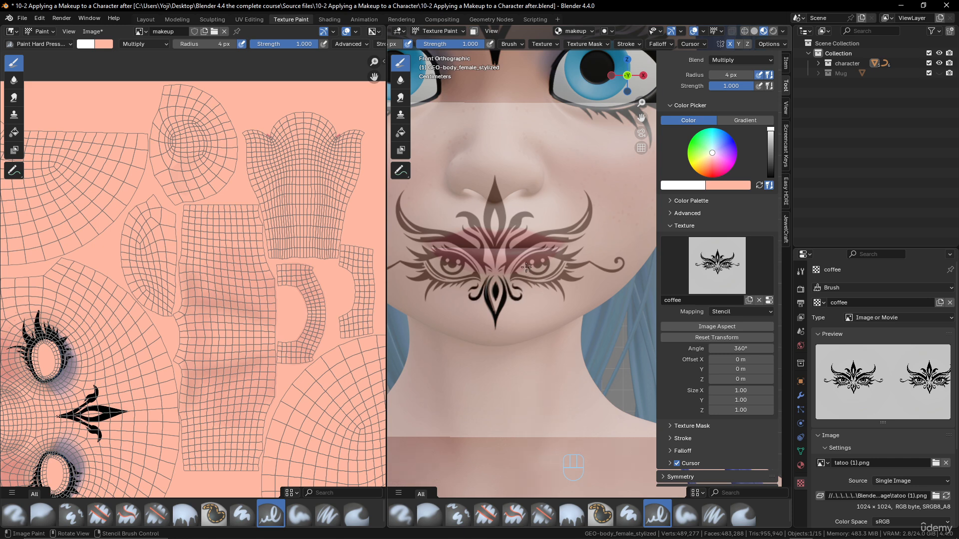
scroll(535, 235, down, 5)
mouse_move(540, 208)
middle_down()
mouse_move(520, 207)
mouse_move(529, 205)
middle_up()
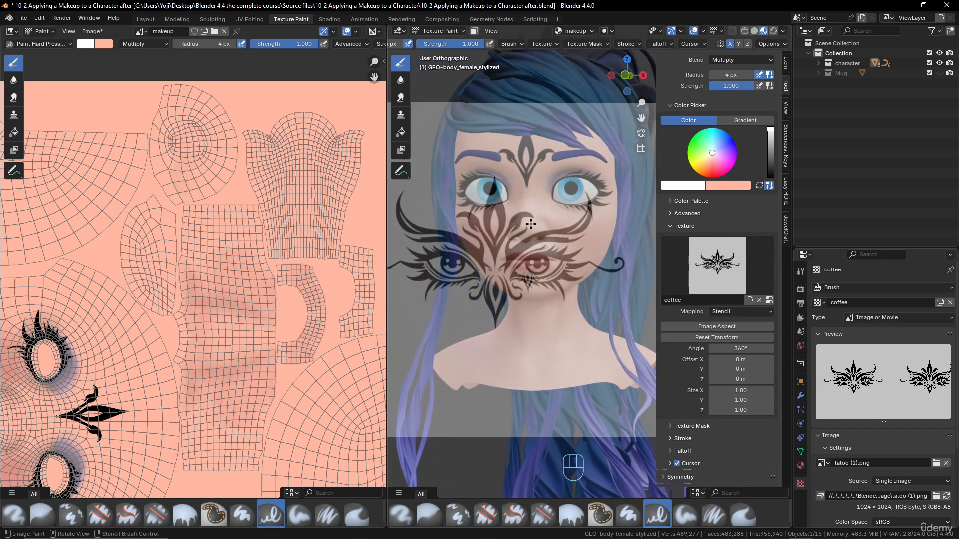
middle_drag(537, 238, 550, 238)
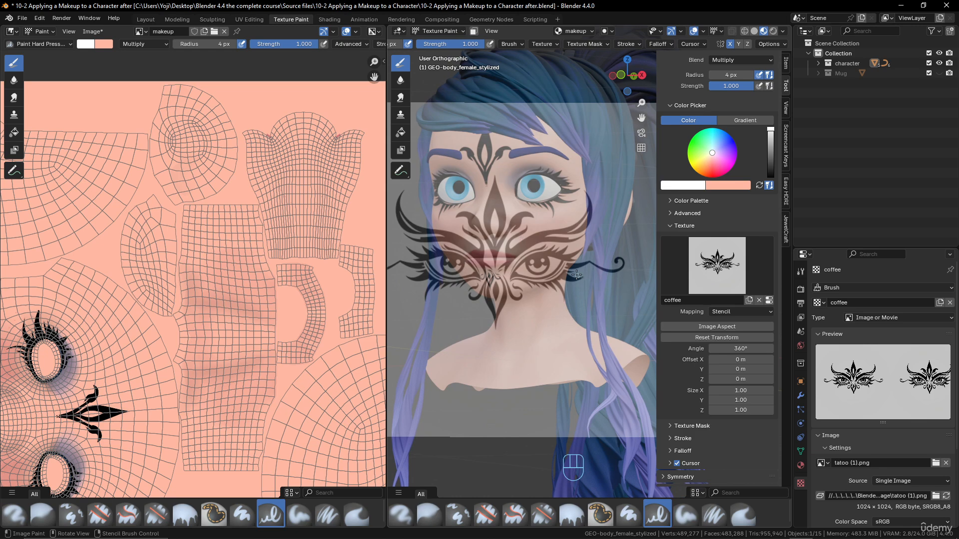
Replace the brush texture's image with tatoo (2).png from the 10-3 Painting with an Image folder.
click(945, 463)
click(916, 461)
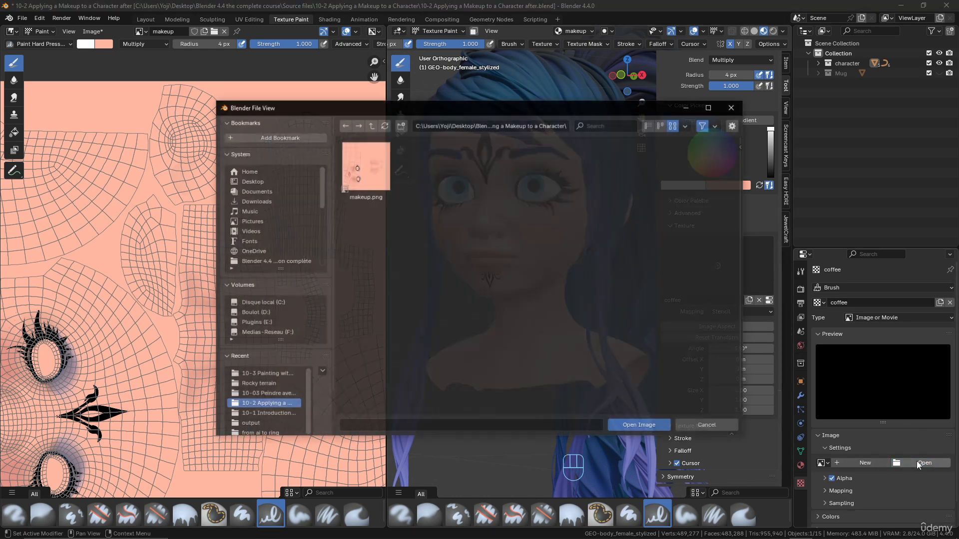
click(256, 375)
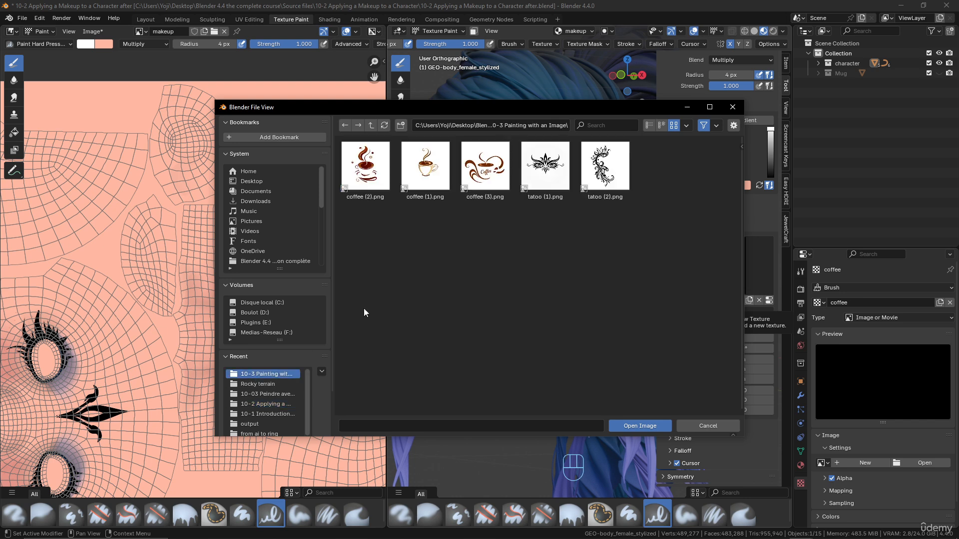
click(605, 168)
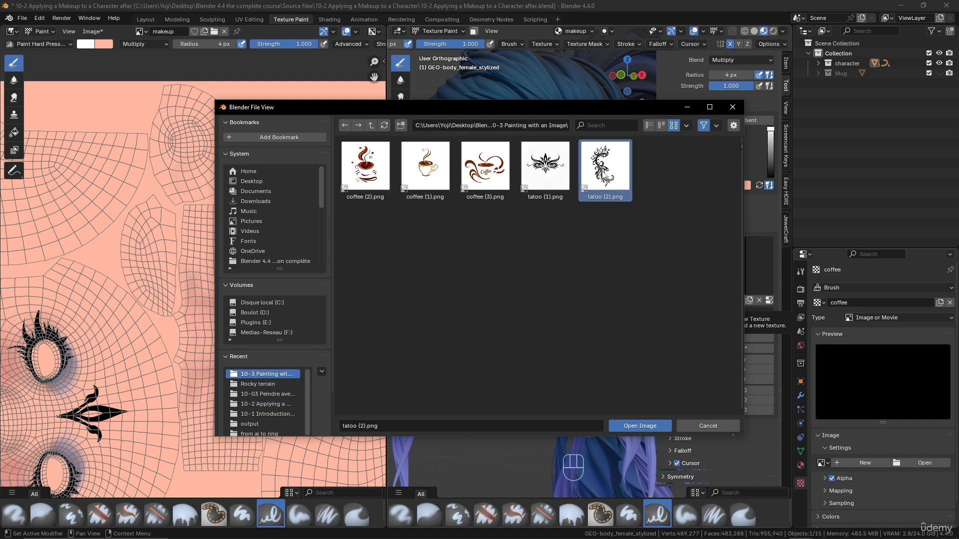
click(638, 423)
Frame the side of the neck and mirror the floral stencil horizontally by setting its X size to -1.
scroll(545, 307, up, 4)
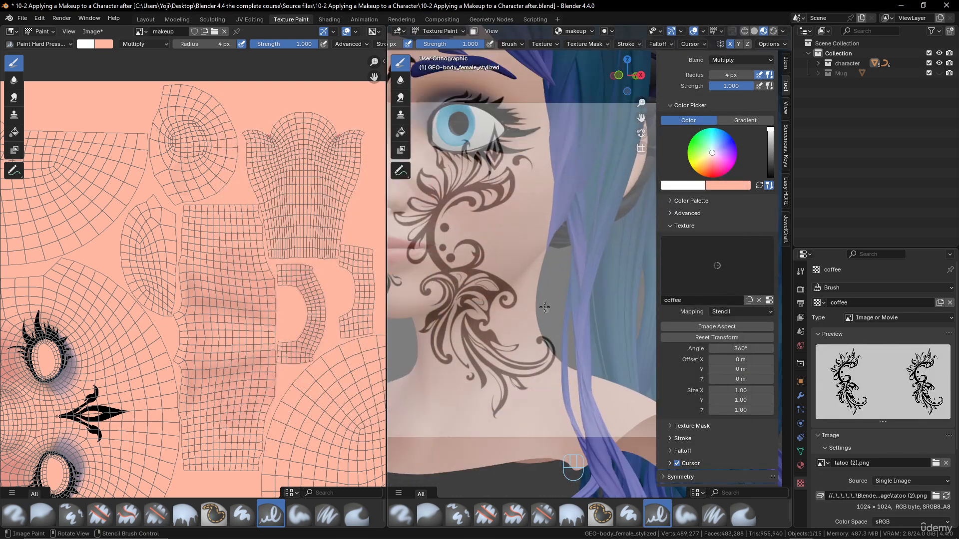
shift+middle_drag(545, 307, 581, 281)
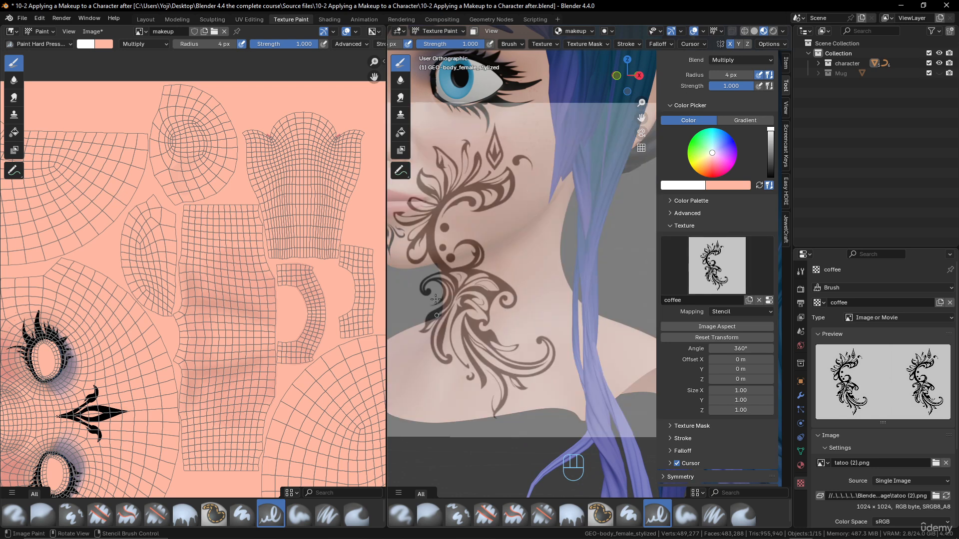
click(730, 389)
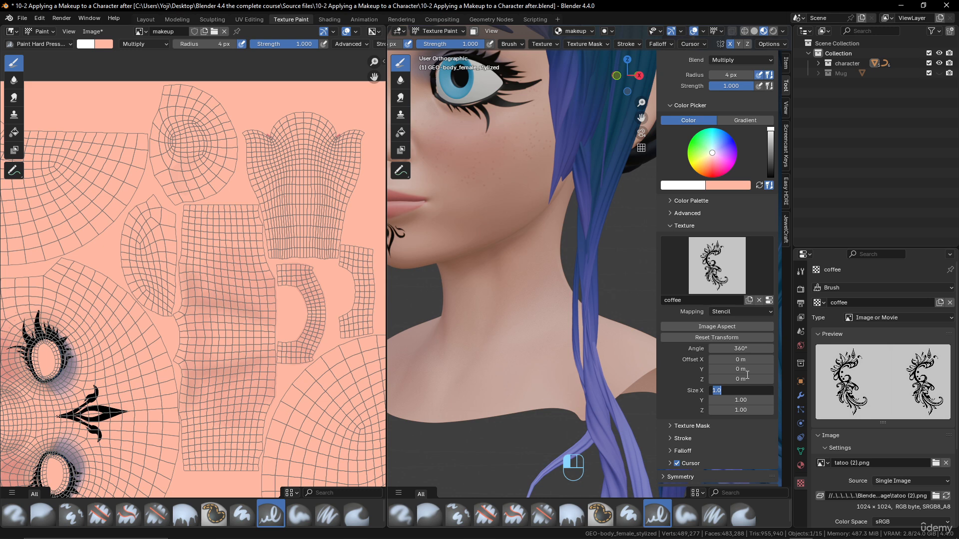
text(-1)
key(Return)
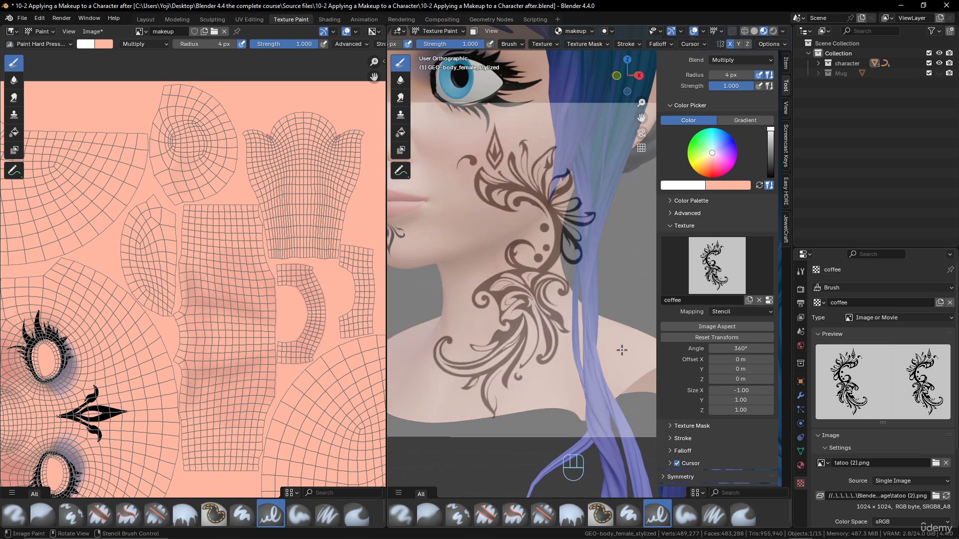
Shrink the mirrored stencil over the side of the neck, set the brush radius to 16 px, and try a first stroke.
shift+right_drag(622, 350, 577, 351)
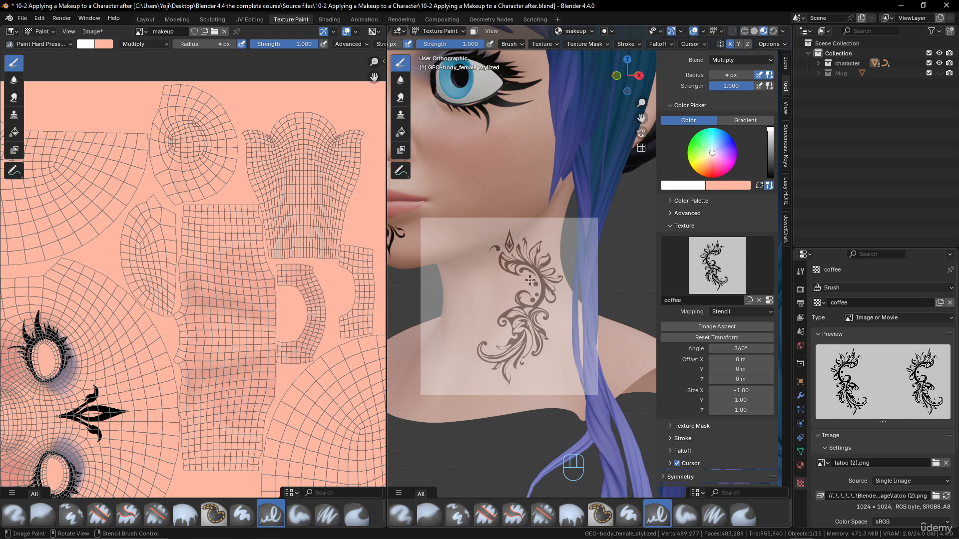
drag(530, 280, 538, 283)
key(f)
click(544, 277)
drag(528, 231, 514, 259)
key(ctrl+z)
Paint the floral tattoo through the stencil onto the side of the neck and check it on the whole character.
mouse_move(517, 255)
mouse_down()
mouse_move(505, 261)
mouse_move(530, 269)
mouse_move(534, 255)
mouse_move(550, 296)
mouse_move(555, 282)
mouse_move(525, 308)
mouse_move(521, 300)
mouse_move(540, 339)
mouse_move(537, 355)
mouse_move(516, 334)
mouse_move(513, 310)
mouse_move(519, 349)
mouse_move(506, 375)
mouse_move(520, 345)
mouse_move(492, 357)
mouse_move(465, 351)
mouse_move(519, 355)
mouse_move(520, 364)
mouse_up()
drag(522, 268, 515, 258)
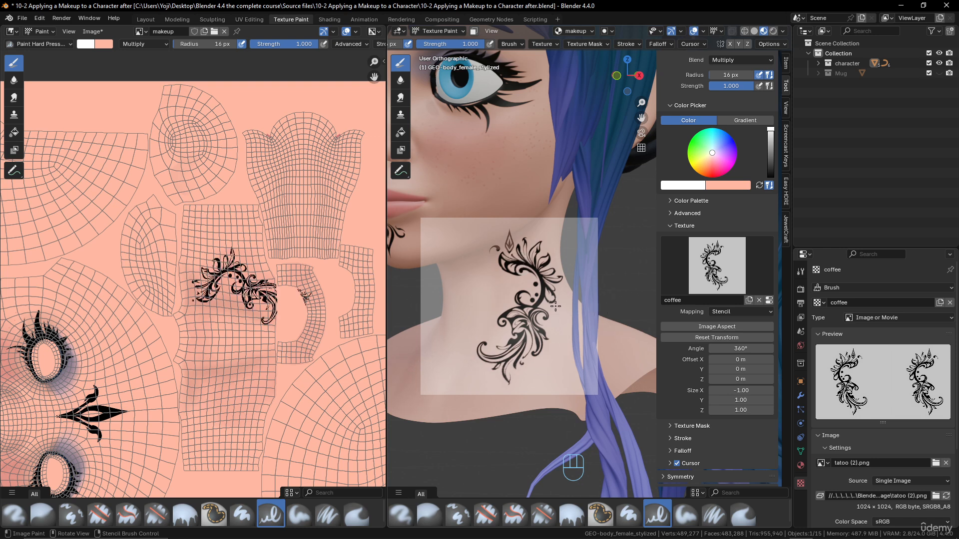
scroll(500, 207, down, 3)
middle_drag(501, 207, 574, 214)
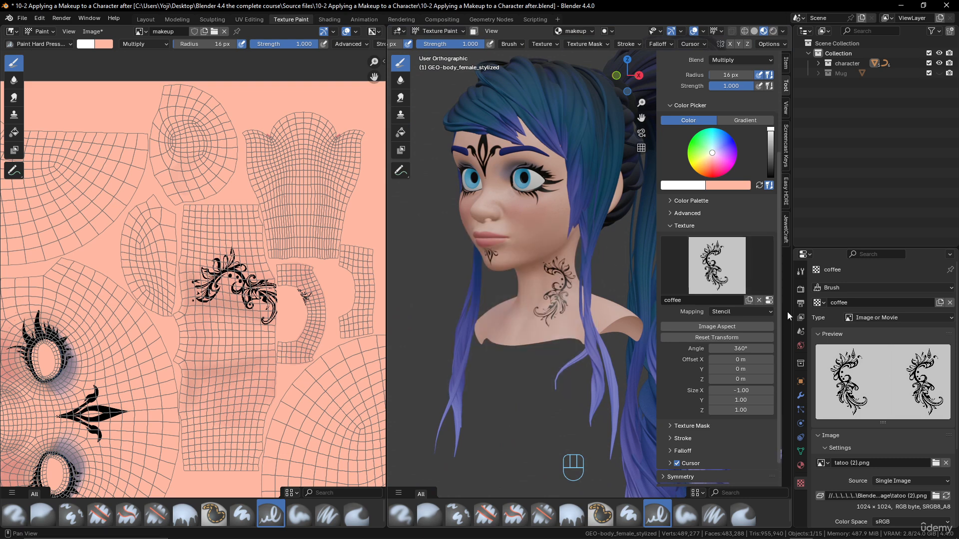